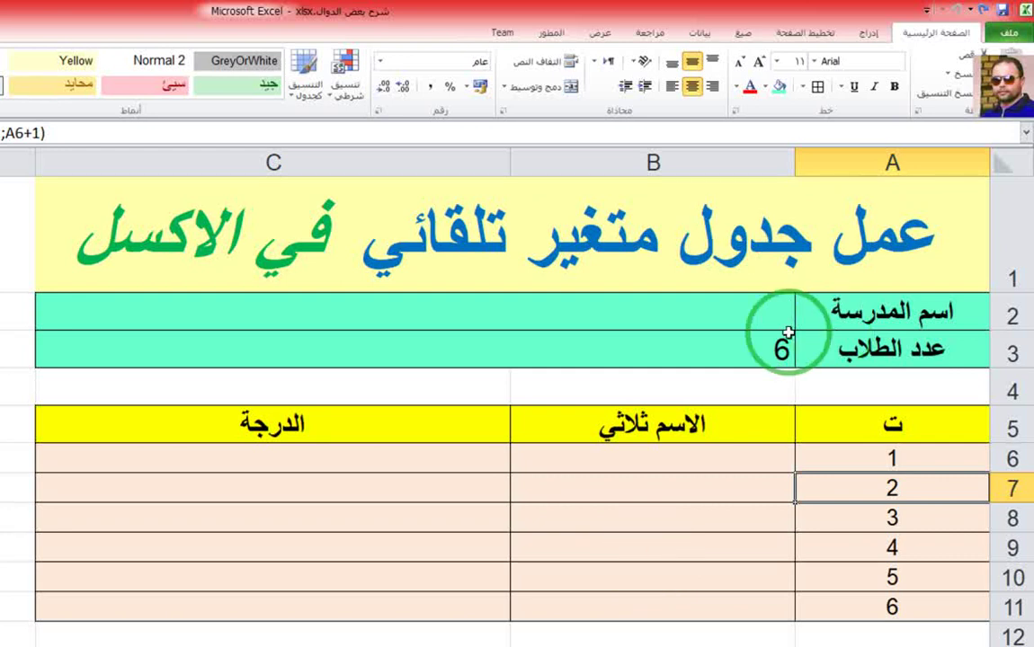
Enter 1, then 13 as the student count to watch the table resize
{"action": "left_click", "coordinate": [743, 310]}
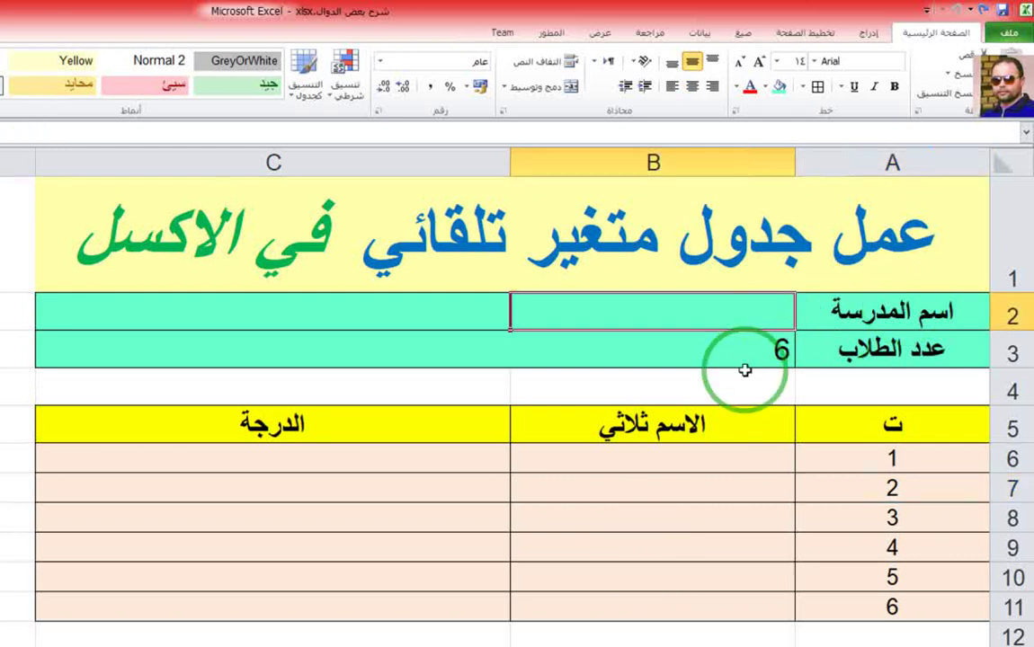
{"action": "left_click", "coordinate": [744, 350]}
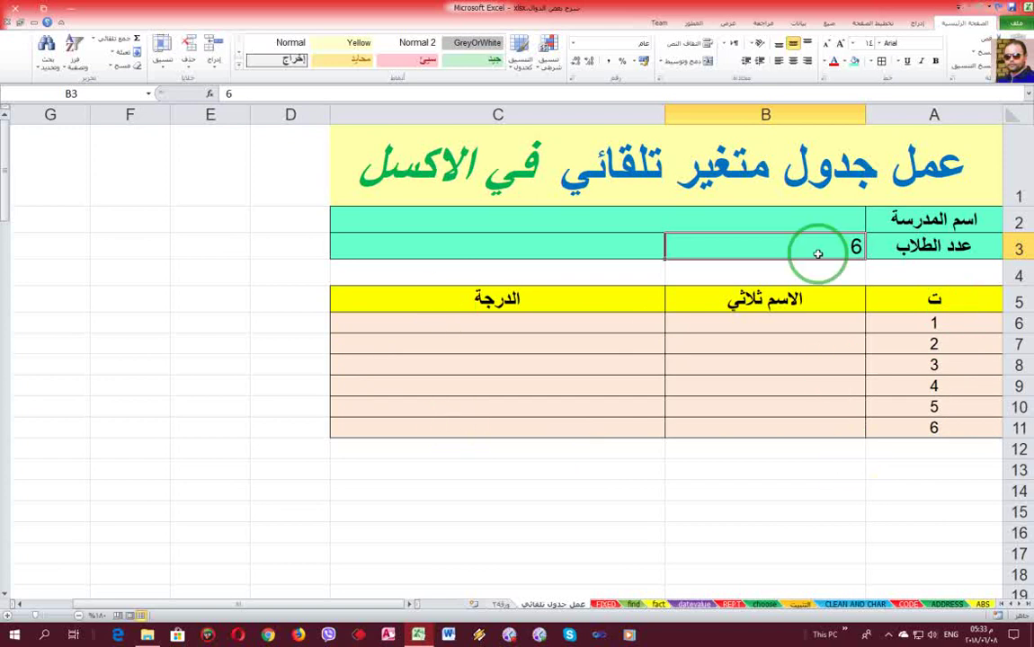
{"action": "type", "text": "1"}
{"action": "key", "text": "Return"}
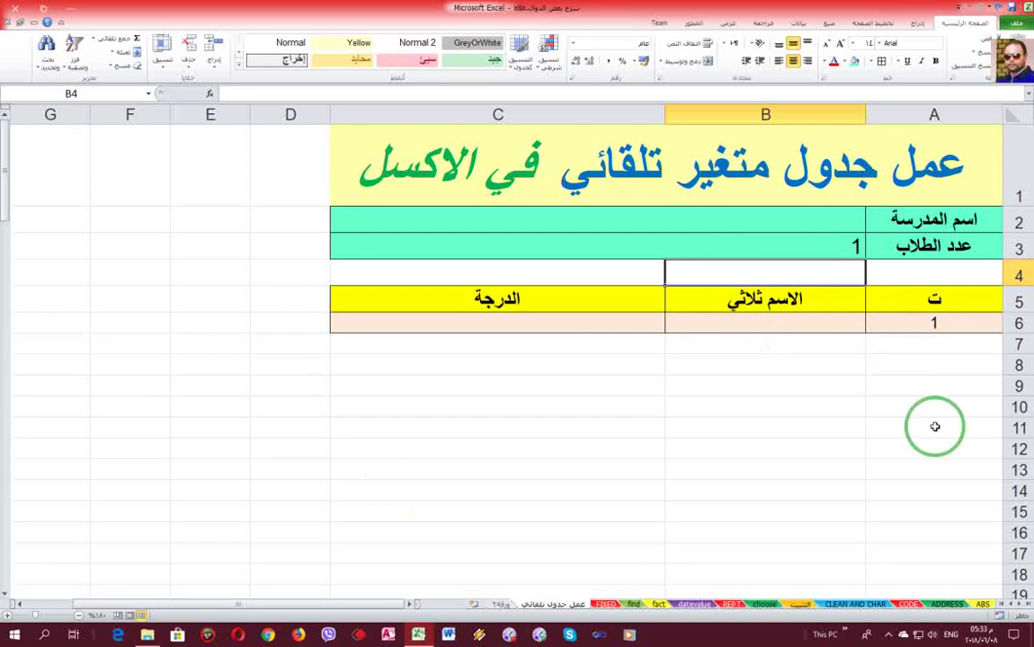
{"action": "left_click", "coordinate": [827, 242]}
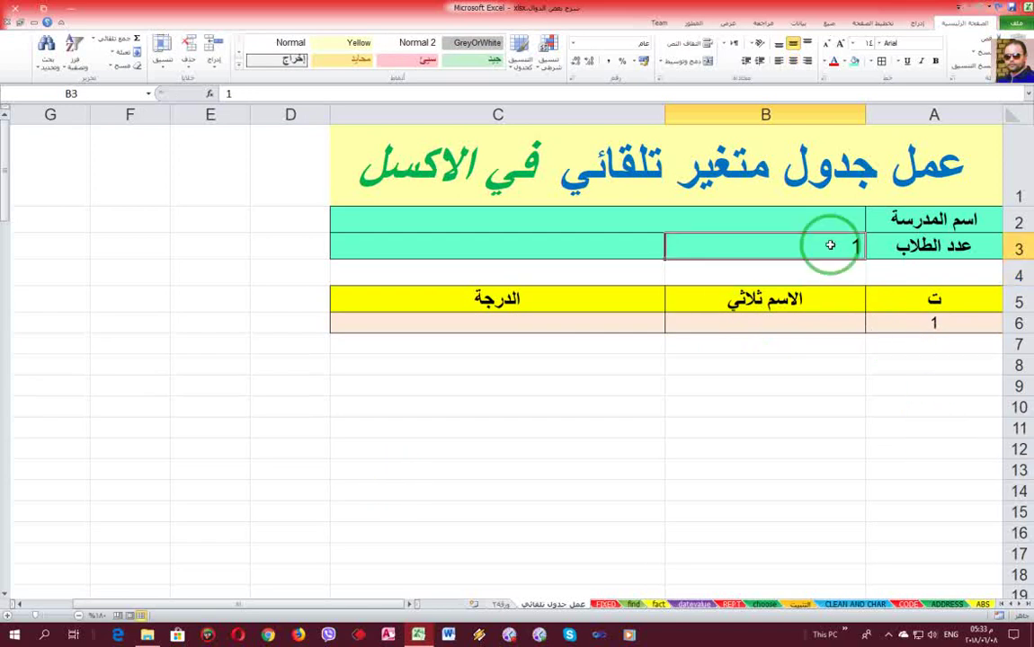
{"action": "type", "text": "13"}
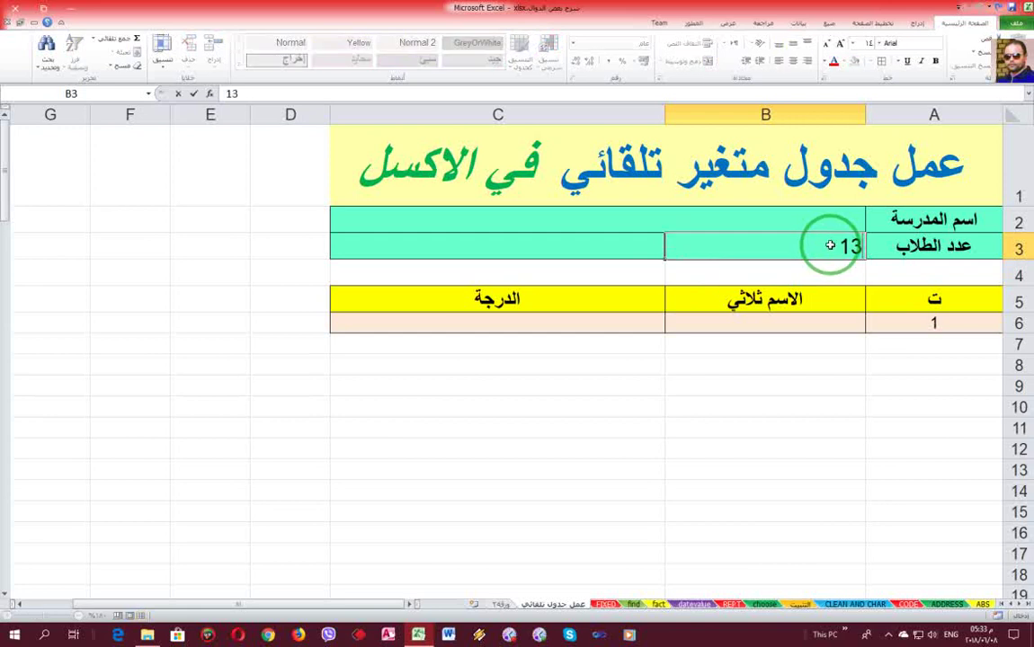
{"action": "key", "text": "Return"}
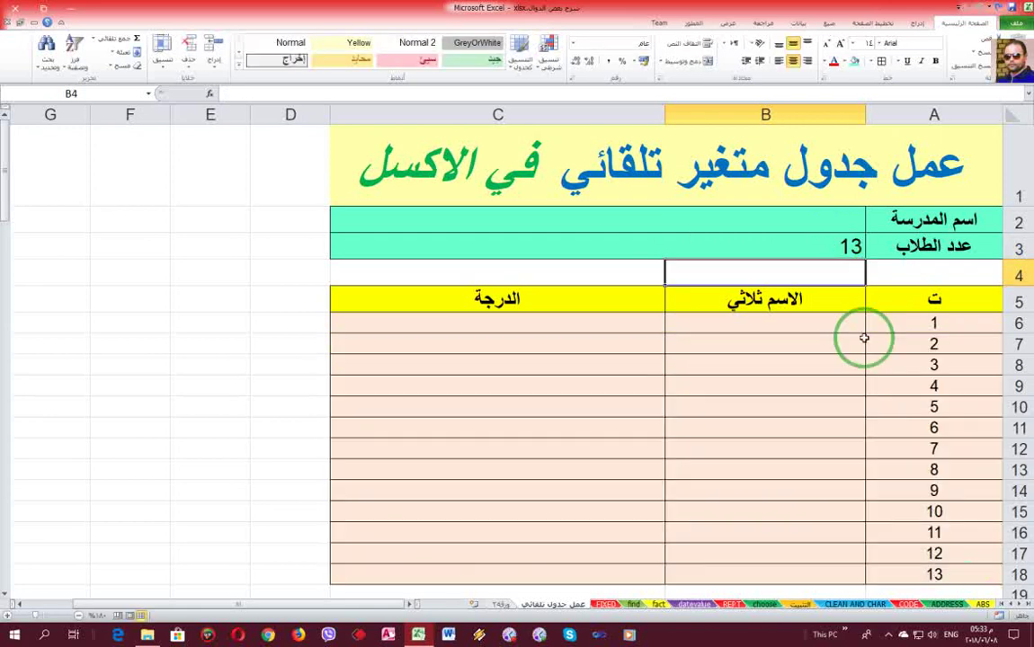
Change the student count to 8, then to 3, leaving three numbered rows
{"action": "left_click", "coordinate": [822, 246]}
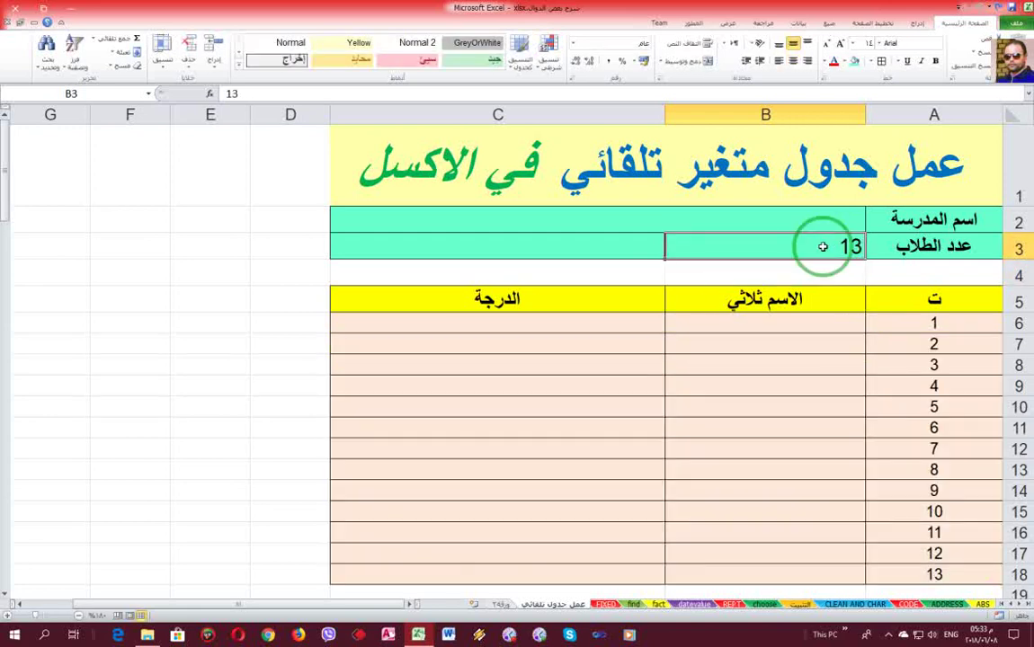
{"action": "type", "text": "8"}
{"action": "key", "text": "Return"}
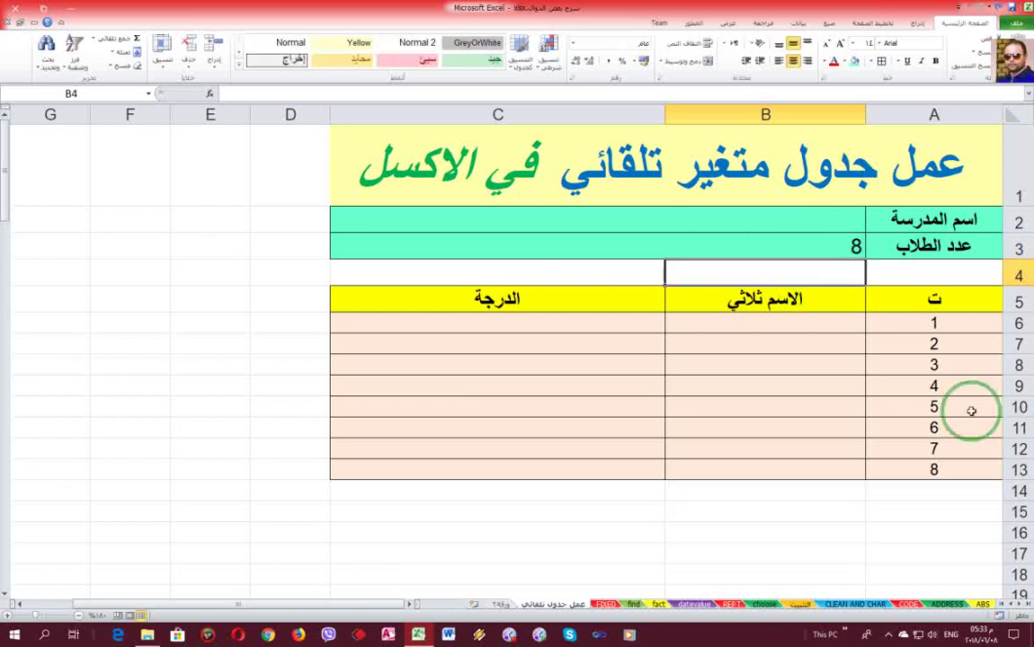
{"action": "left_click", "coordinate": [785, 248]}
{"action": "type", "text": "3"}
{"action": "key", "text": "Return"}
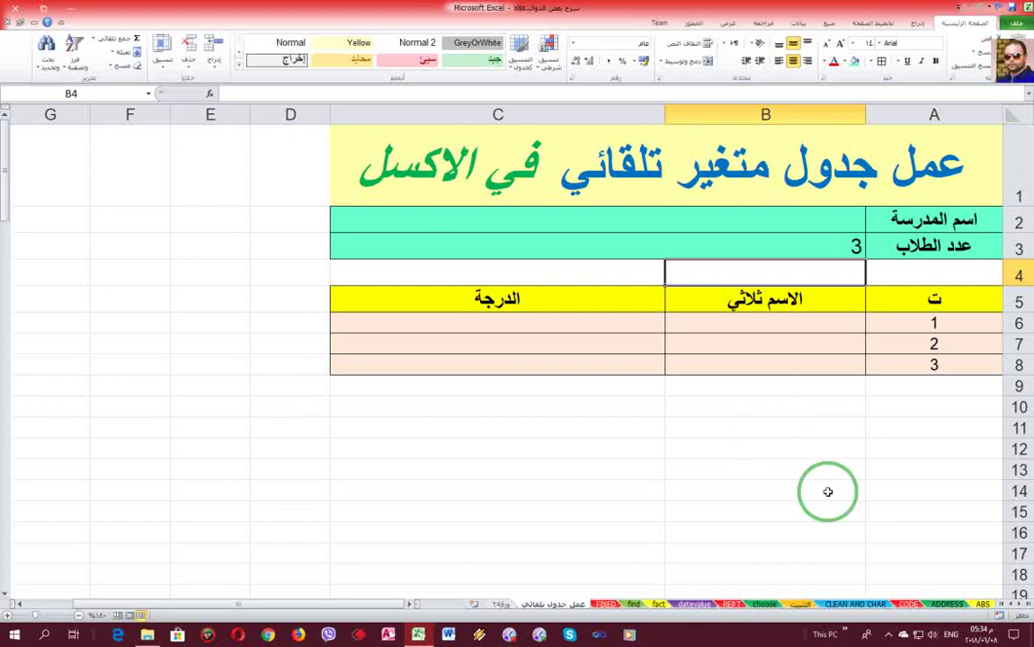
On sheet ورقة3, enter 5 as the student count in B2
{"action": "left_click", "coordinate": [500, 605]}
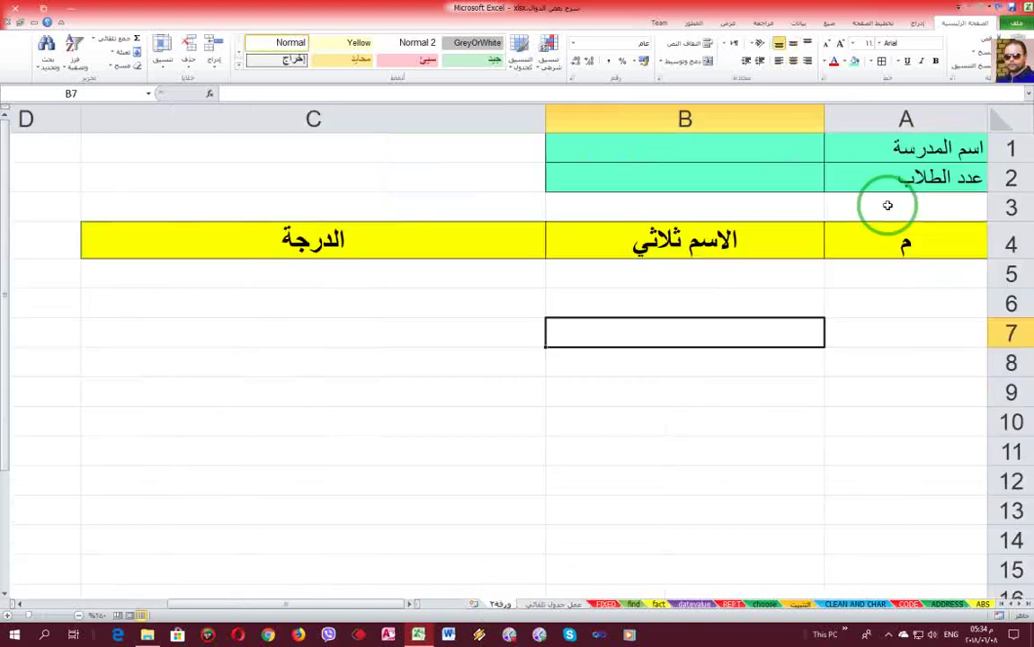
{"action": "left_click", "coordinate": [917, 149]}
{"action": "left_click", "coordinate": [840, 183]}
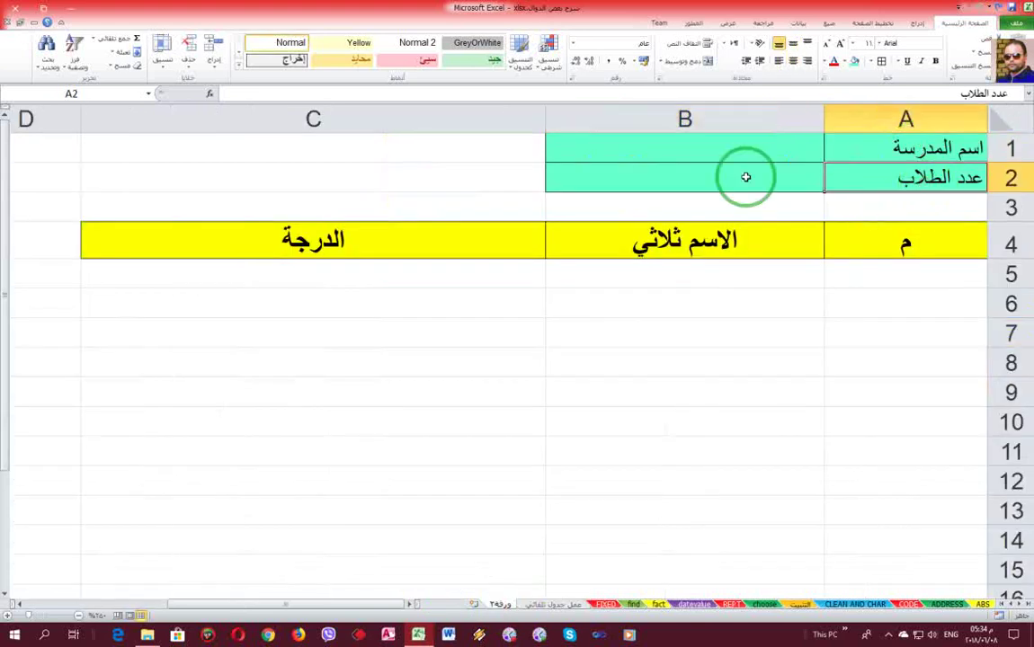
{"action": "left_click", "coordinate": [759, 184]}
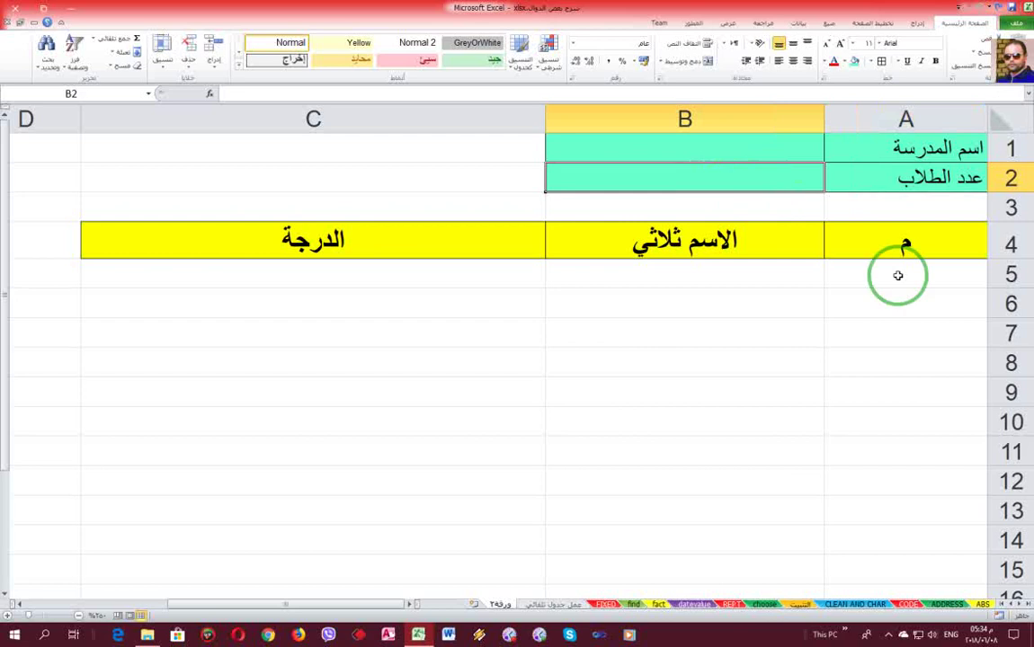
{"action": "type", "text": "5"}
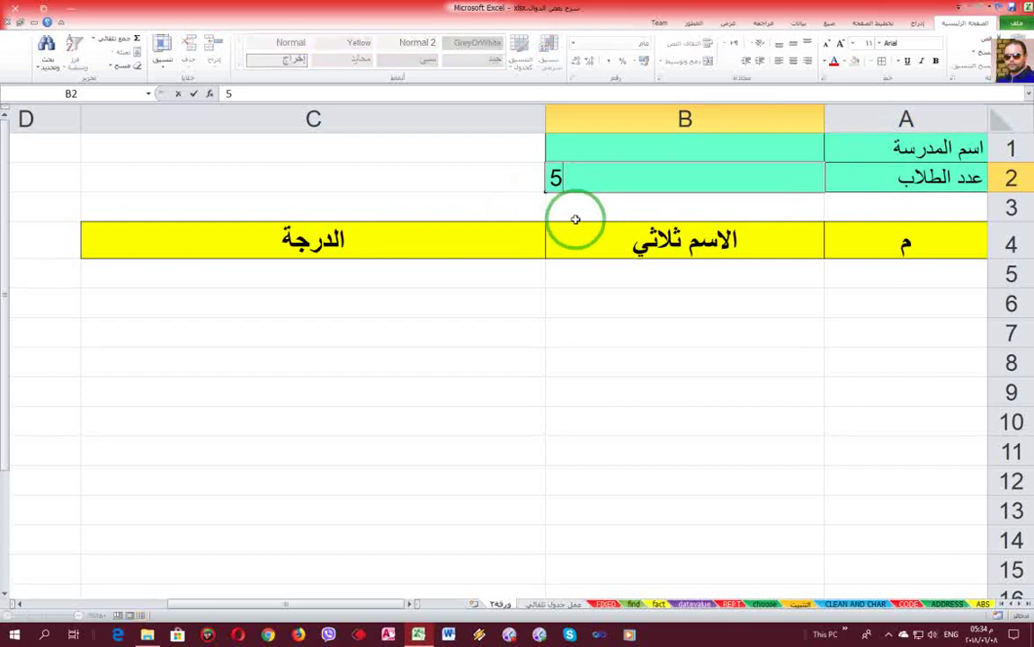
{"action": "left_click", "coordinate": [623, 210]}
Widen column D and select the first numbering cell A5
{"action": "left_click_drag", "start_coordinate": [930, 283], "coordinate": [312, 422]}
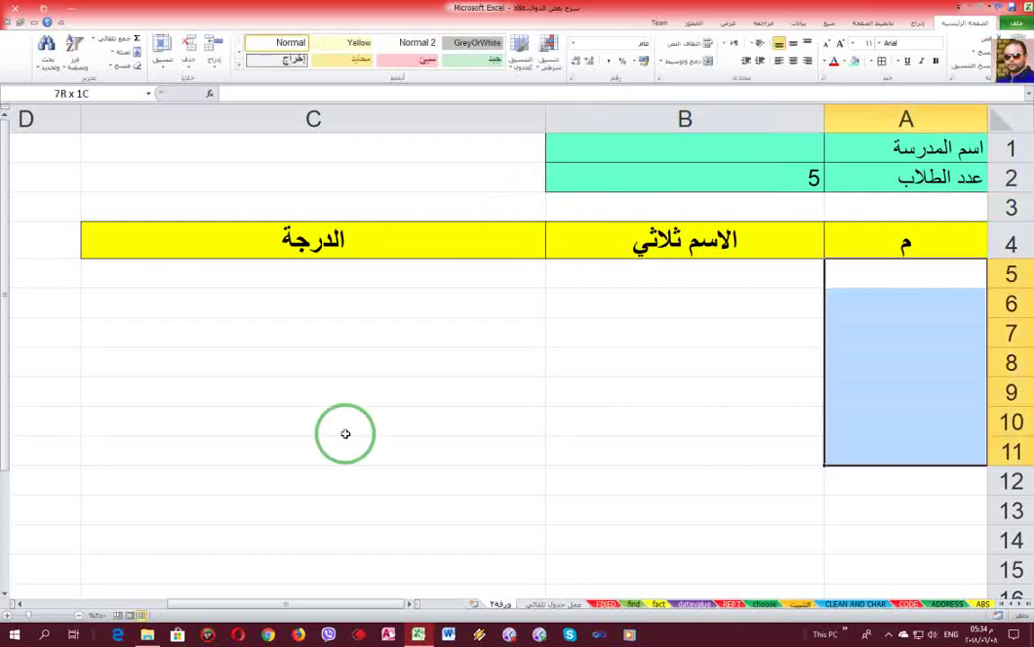
{"action": "left_click", "coordinate": [671, 391]}
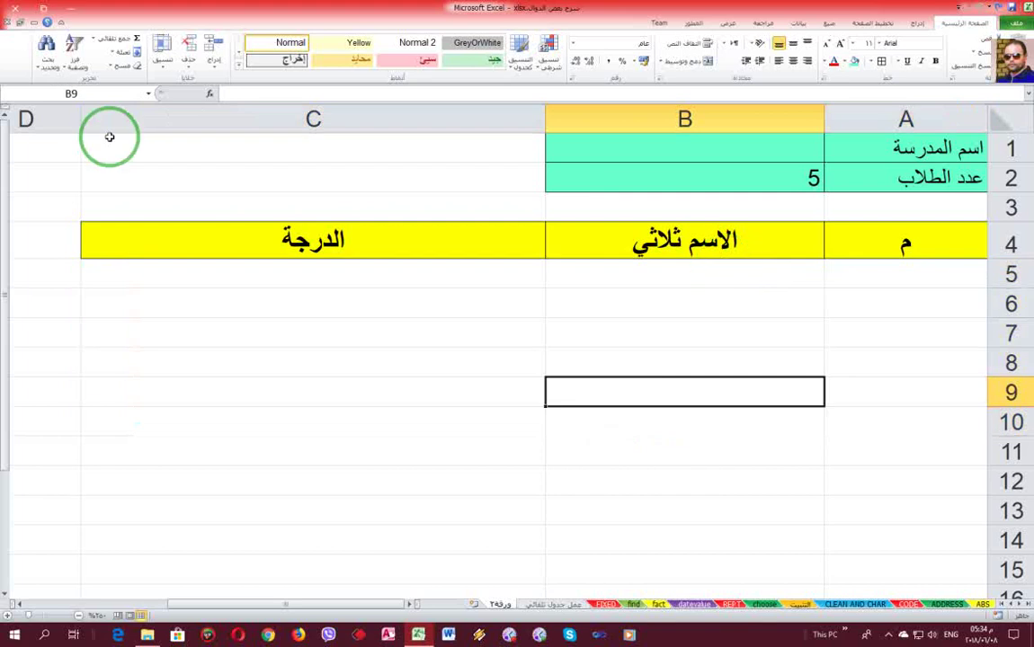
{"action": "left_click_drag", "start_coordinate": [79, 118], "coordinate": [149, 126]}
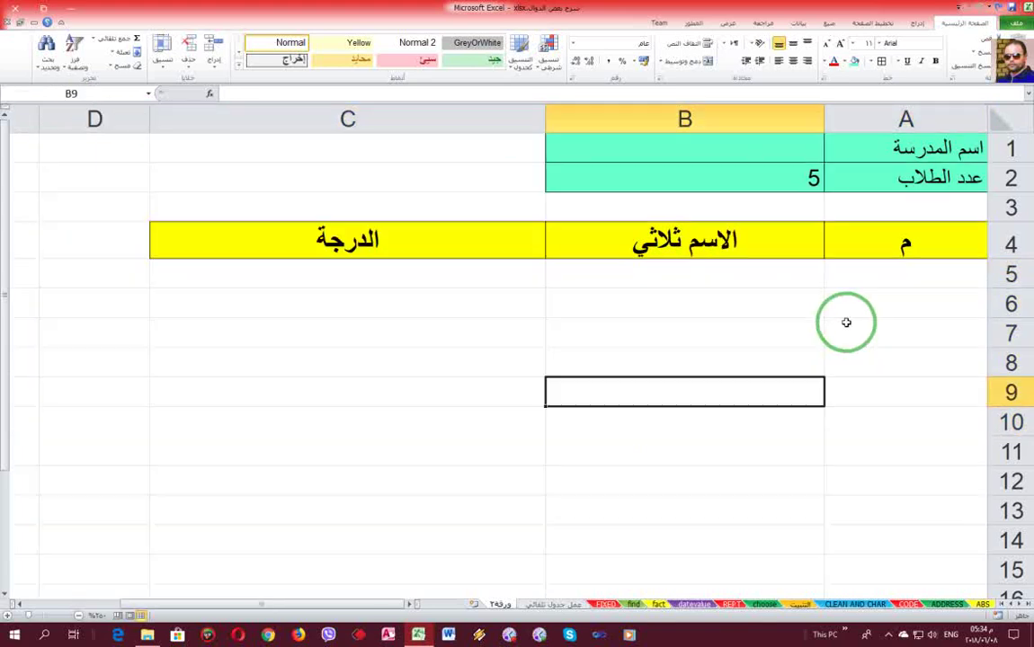
{"action": "left_click", "coordinate": [895, 270]}
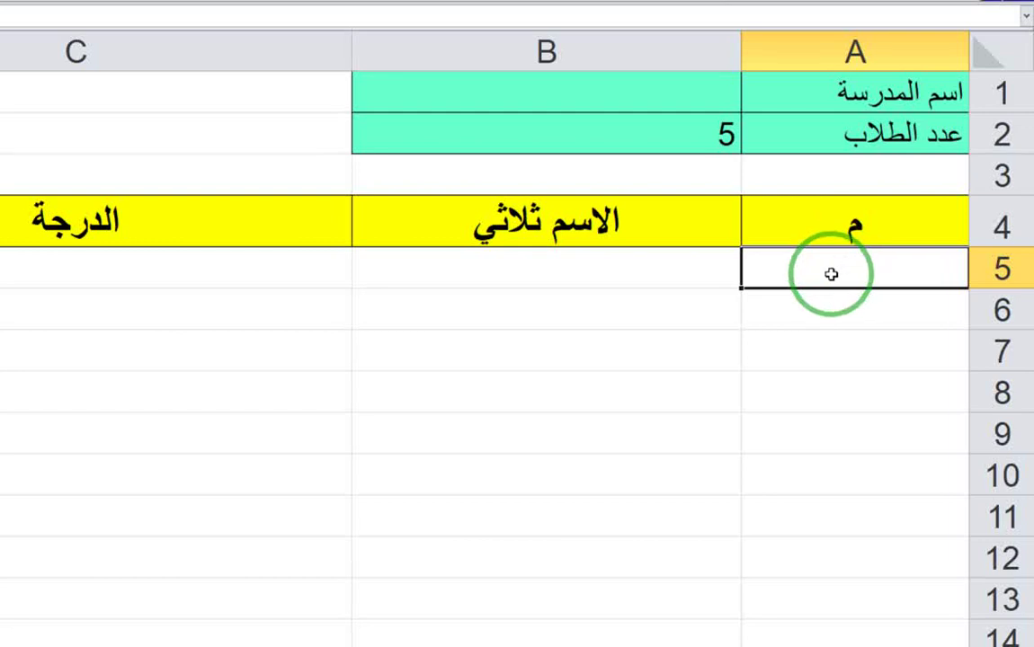
{"action": "type", "text": "1"}
{"action": "left_click", "coordinate": [831, 305]}
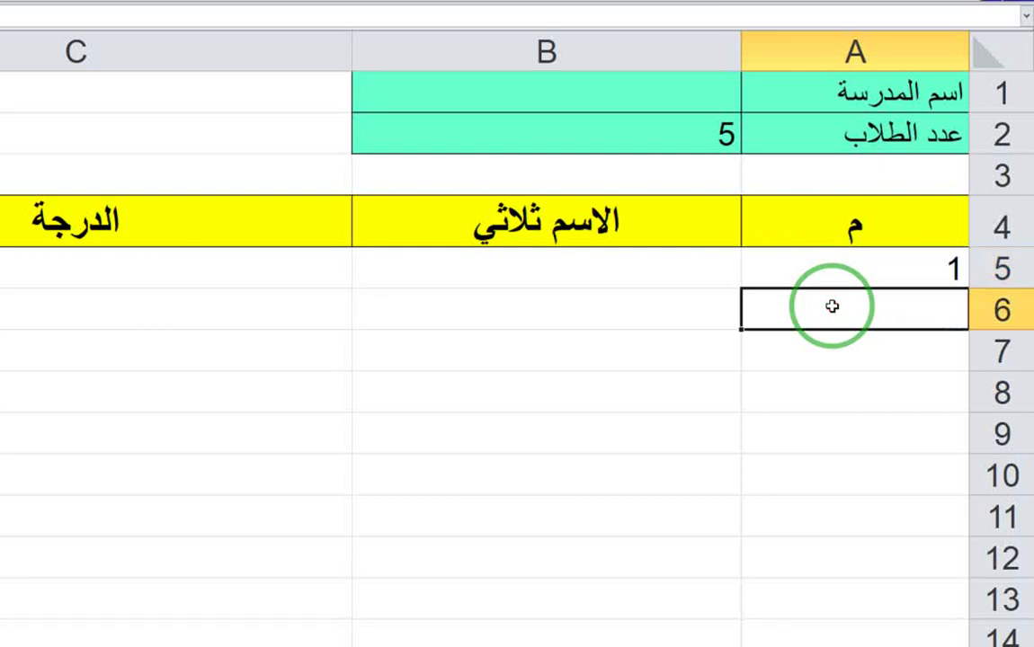
{"action": "type", "text": "2"}
{"action": "key", "text": "Return"}
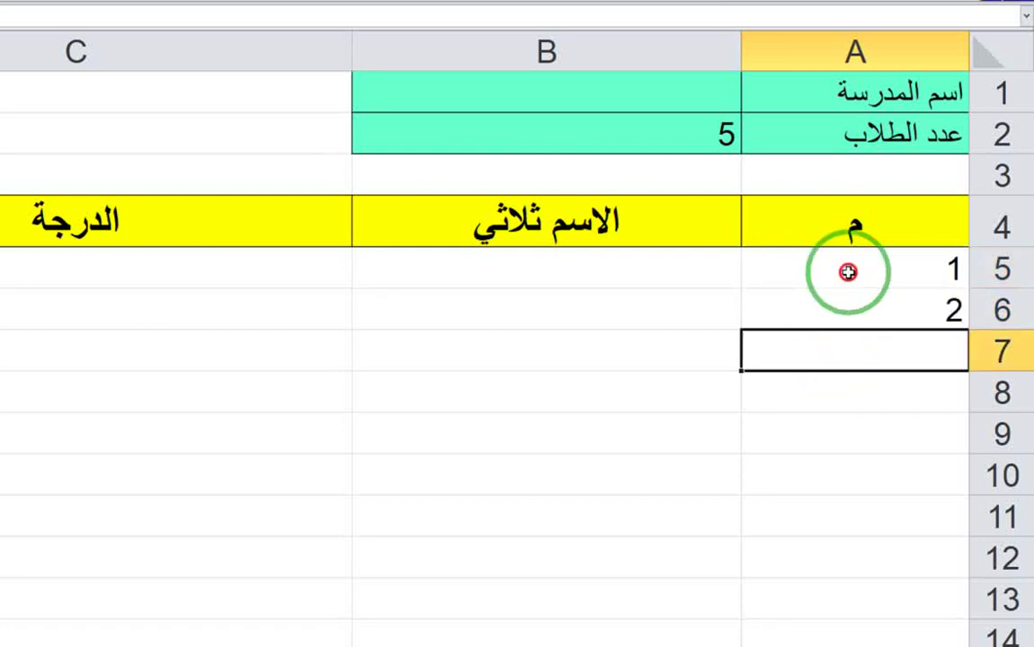
{"action": "mouse_move", "coordinate": [844, 272]}
{"action": "left_mouse_down"}
{"action": "mouse_move", "coordinate": [788, 310]}
{"action": "mouse_move", "coordinate": [766, 582]}
{"action": "mouse_move", "coordinate": [764, 573]}
{"action": "left_mouse_up"}
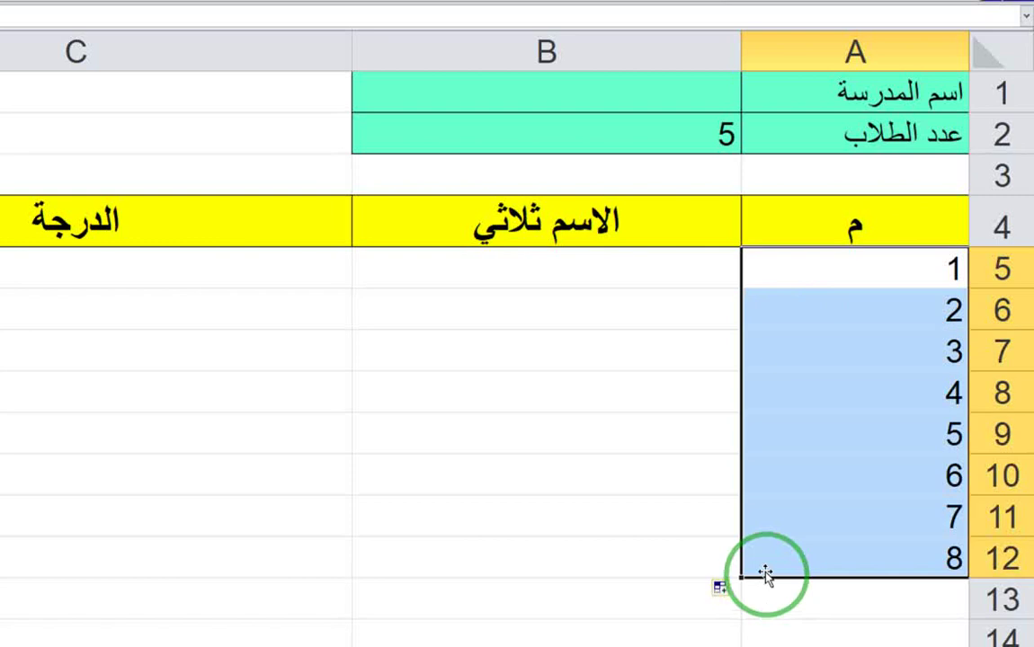
{"action": "key", "text": "BackSpace"}
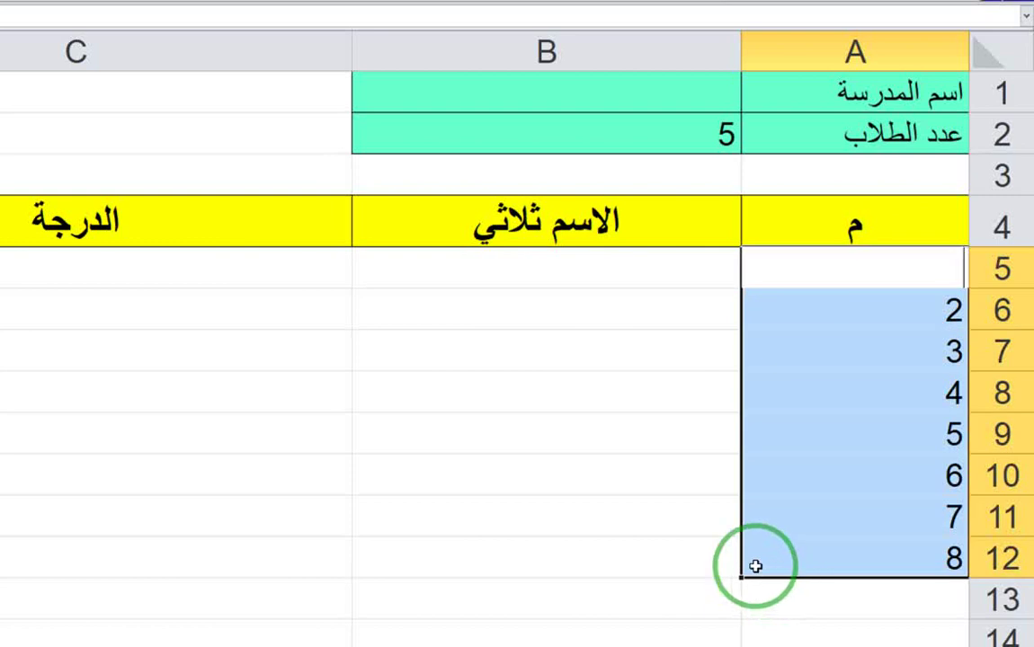
{"action": "left_click_drag", "start_coordinate": [834, 606], "coordinate": [867, 272]}
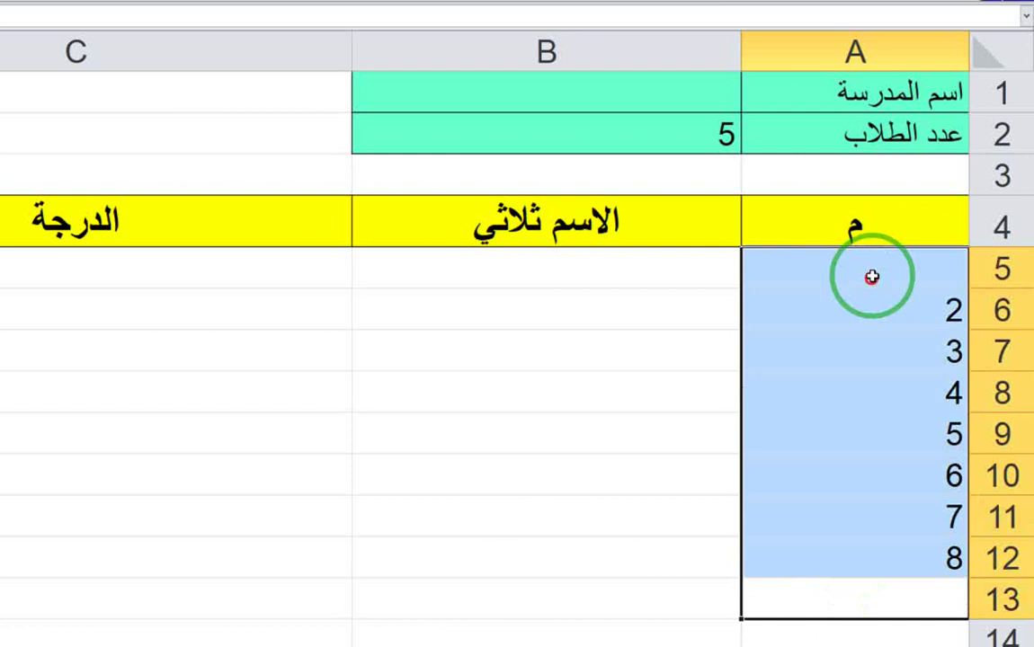
{"action": "key", "text": "Delete"}
{"action": "left_click", "coordinate": [861, 324]}
{"action": "left_click", "coordinate": [871, 271]}
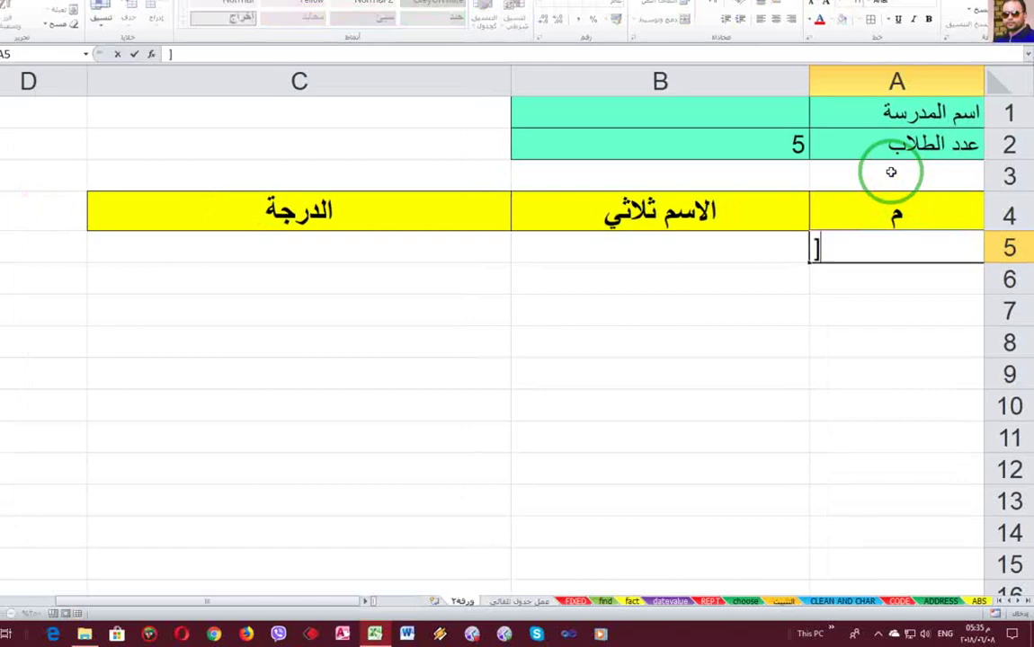
Enter =ROW() in A5 and fill it down to row 11
{"action": "type", "text": "="}
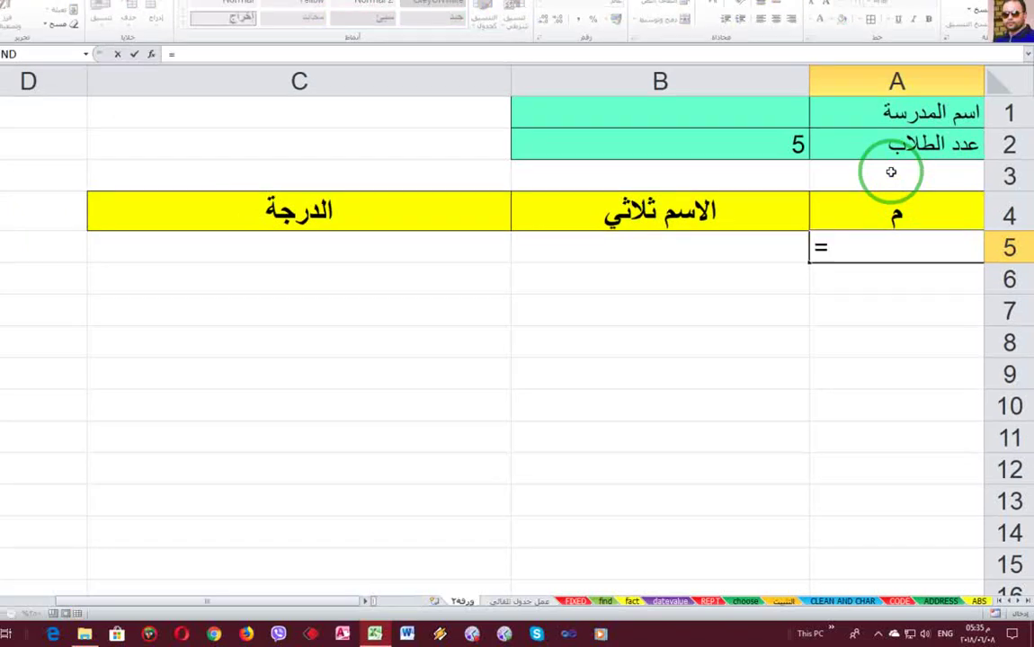
{"action": "type", "text": "ro"}
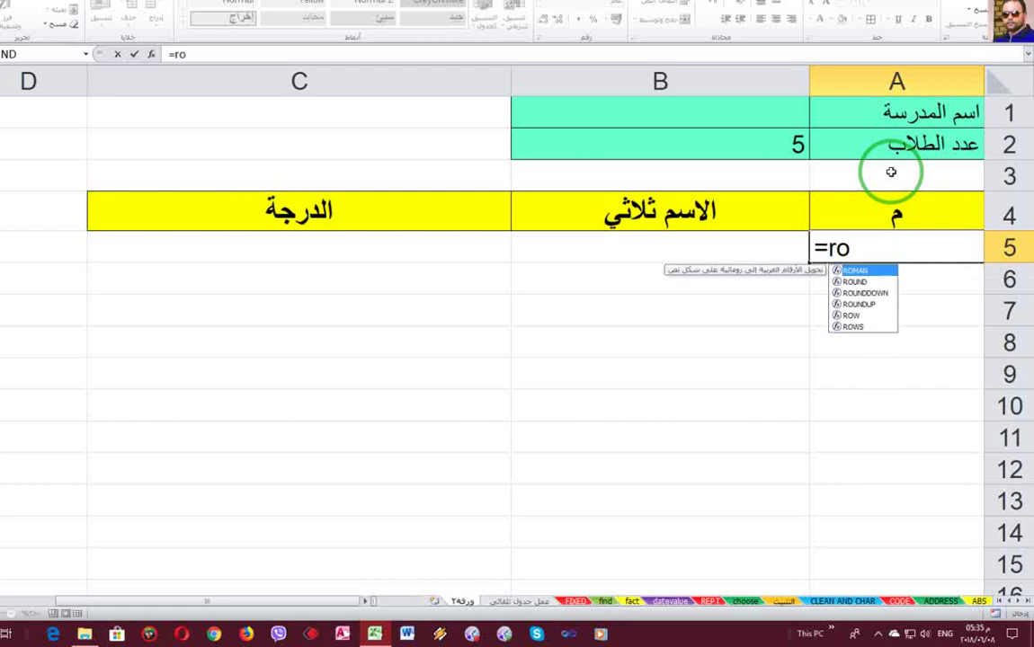
{"action": "type", "text": "w"}
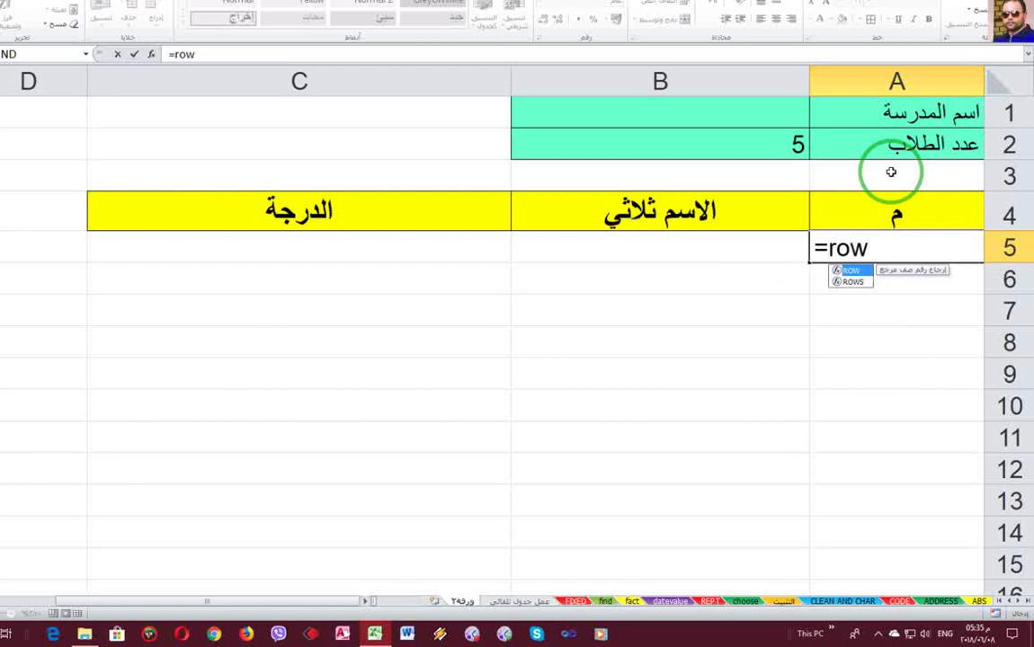
{"action": "key", "text": "Tab"}
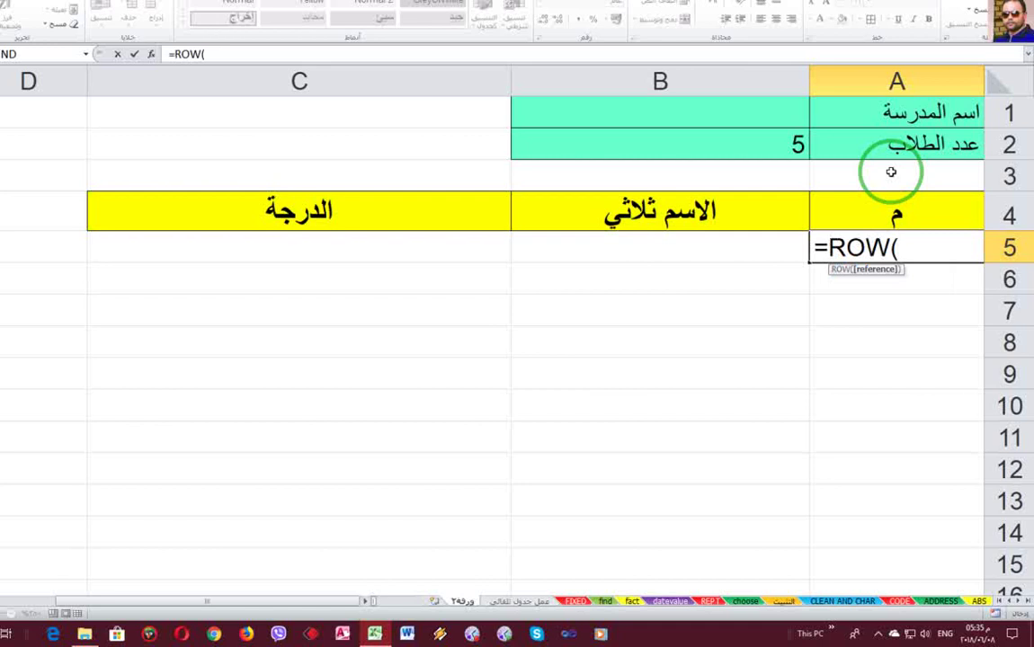
{"action": "type", "text": ")"}
{"action": "key", "text": "Return"}
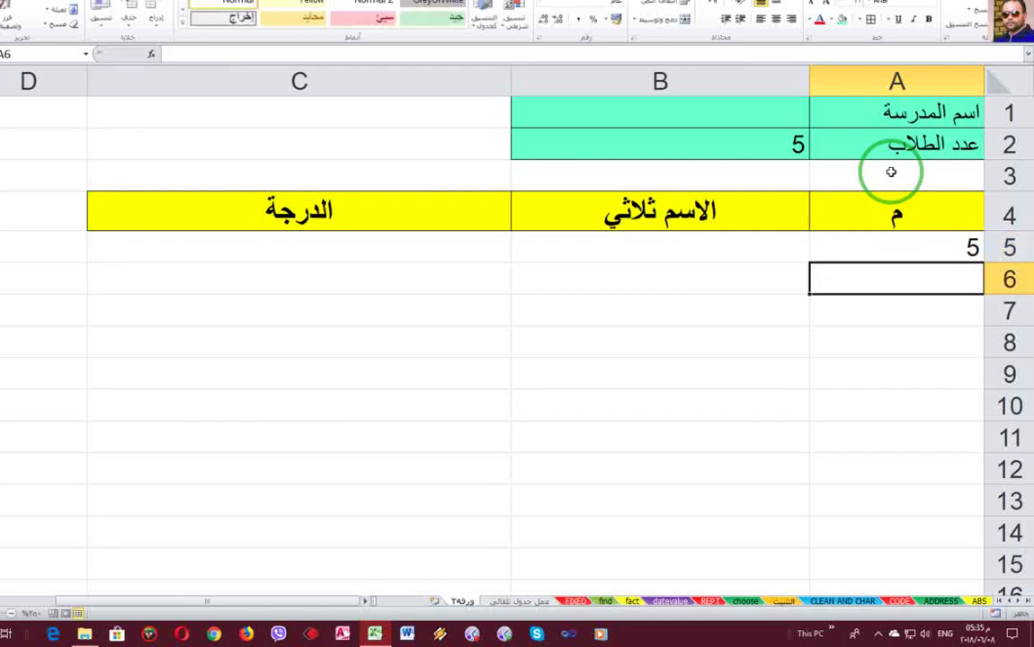
{"action": "left_click", "coordinate": [930, 246]}
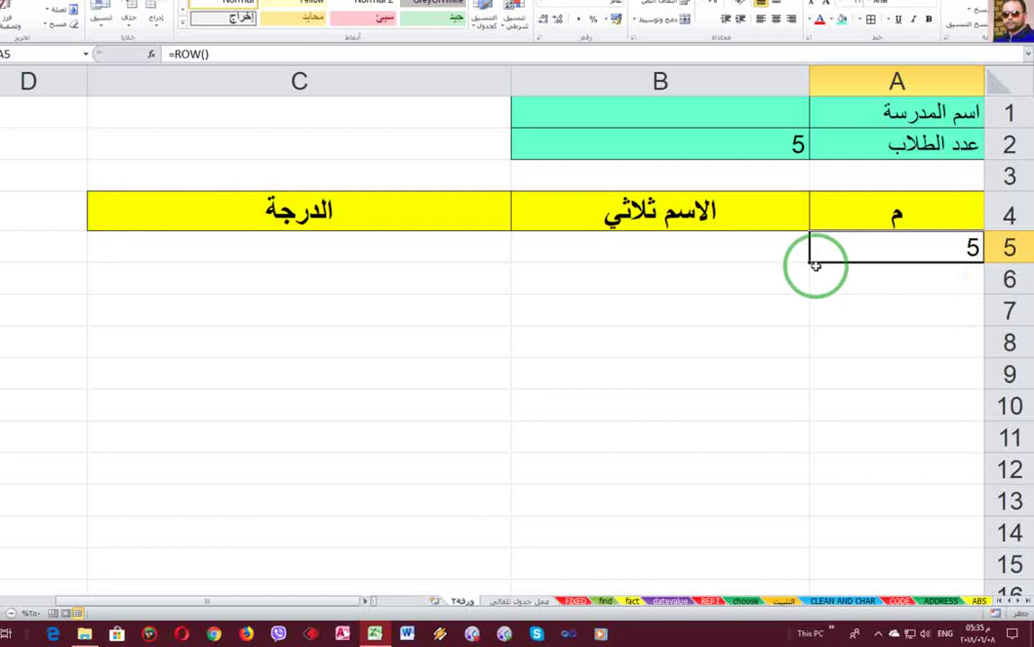
{"action": "mouse_move", "coordinate": [810, 261]}
{"action": "left_mouse_down"}
{"action": "mouse_move", "coordinate": [814, 442]}
{"action": "mouse_move", "coordinate": [822, 432]}
{"action": "left_mouse_up"}
{"action": "double_click", "coordinate": [888, 432]}
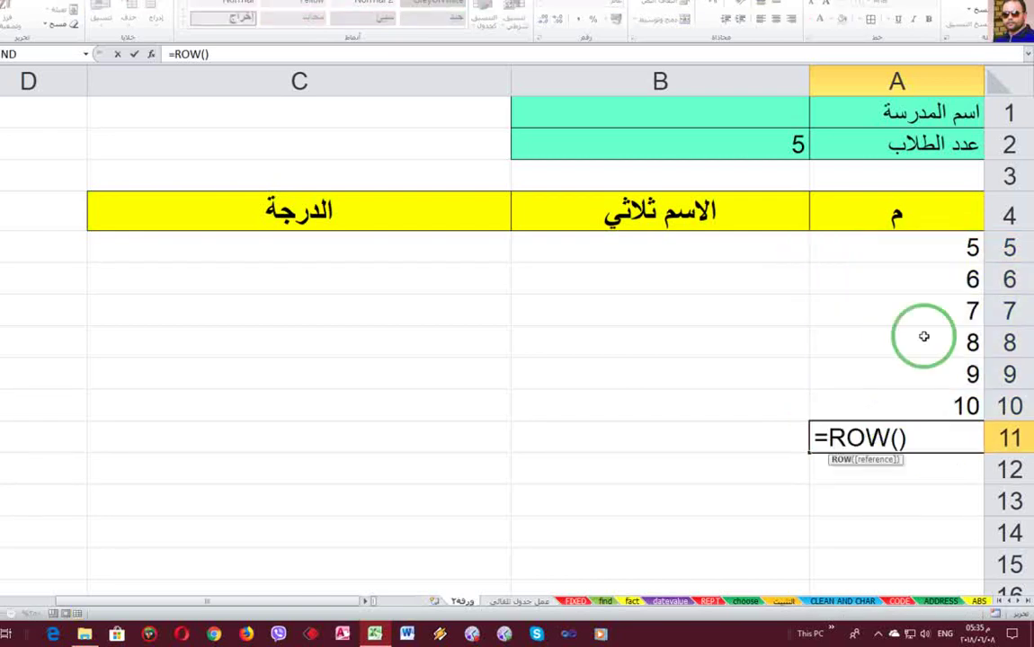
{"action": "key", "text": "ctrl+Return"}
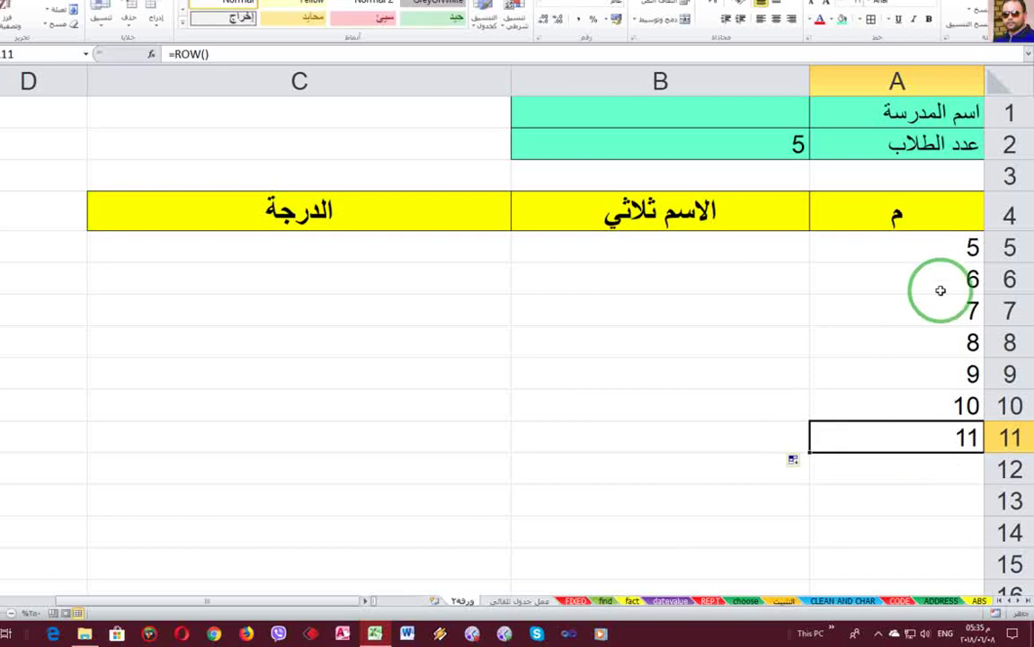
{"action": "left_click", "coordinate": [961, 254]}
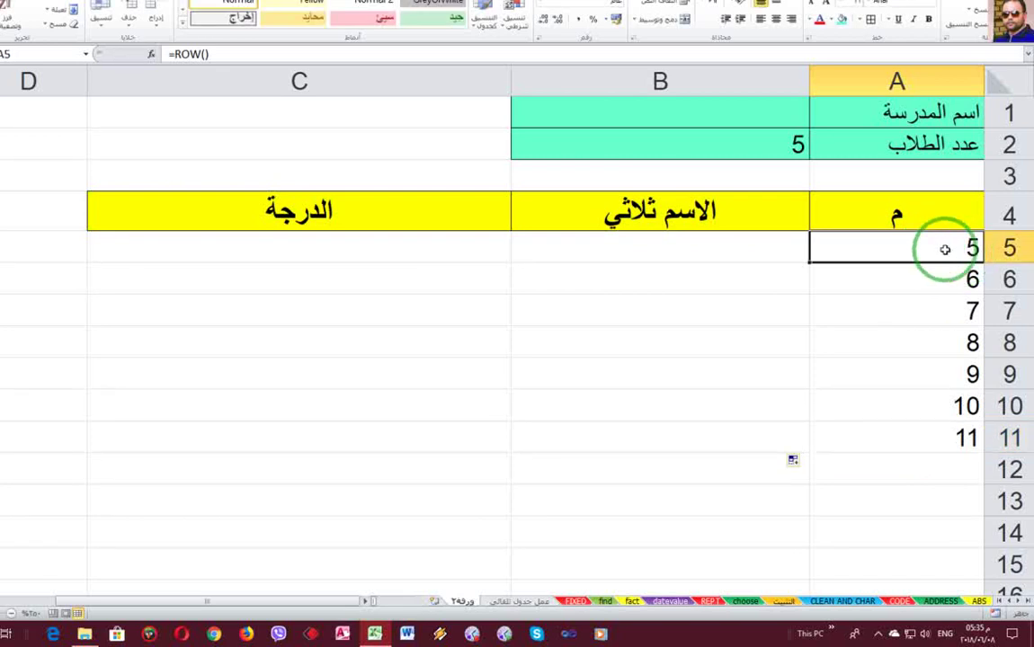
Change A5 to =ROW()-4 and fill it down so column A numbers 1–7
{"action": "double_click", "coordinate": [931, 248]}
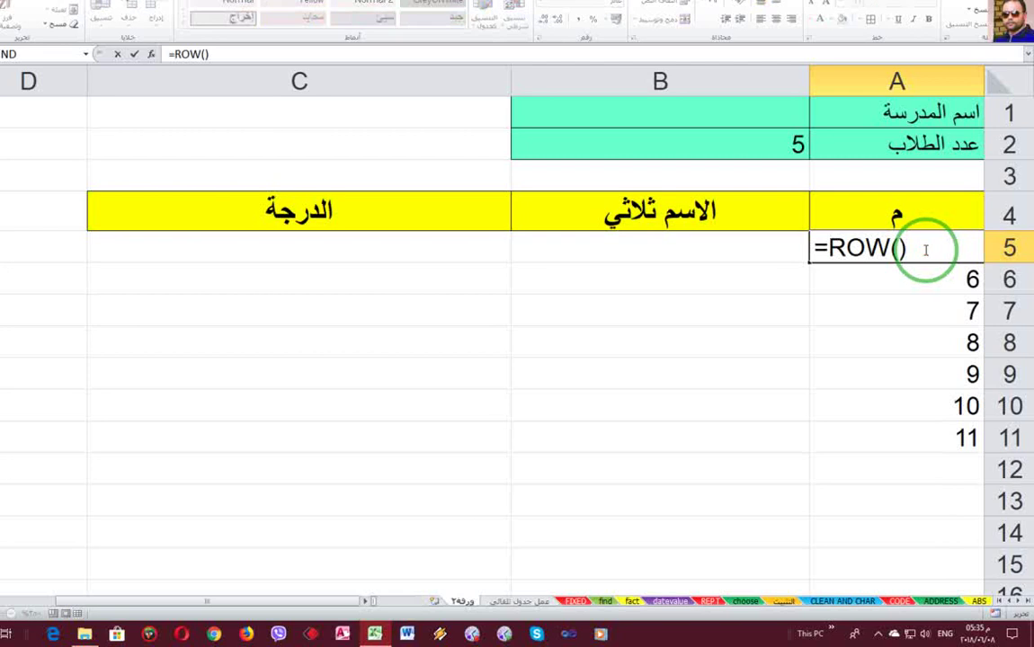
{"action": "type", "text": "-4"}
{"action": "key", "text": "Return"}
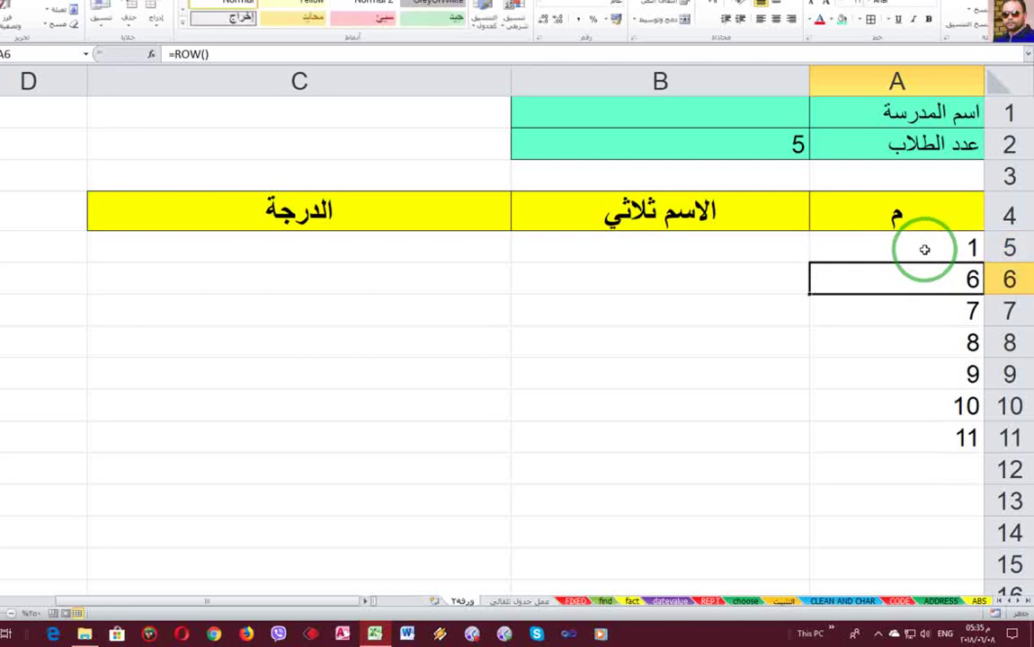
{"action": "left_click", "coordinate": [867, 241]}
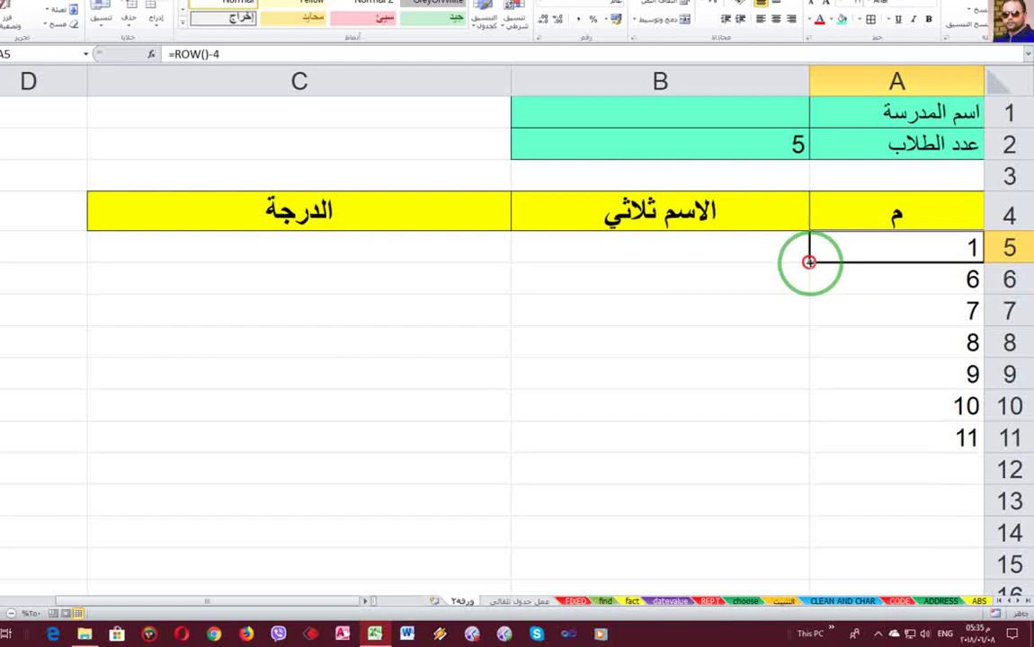
{"action": "left_click_drag", "start_coordinate": [808, 261], "coordinate": [817, 447]}
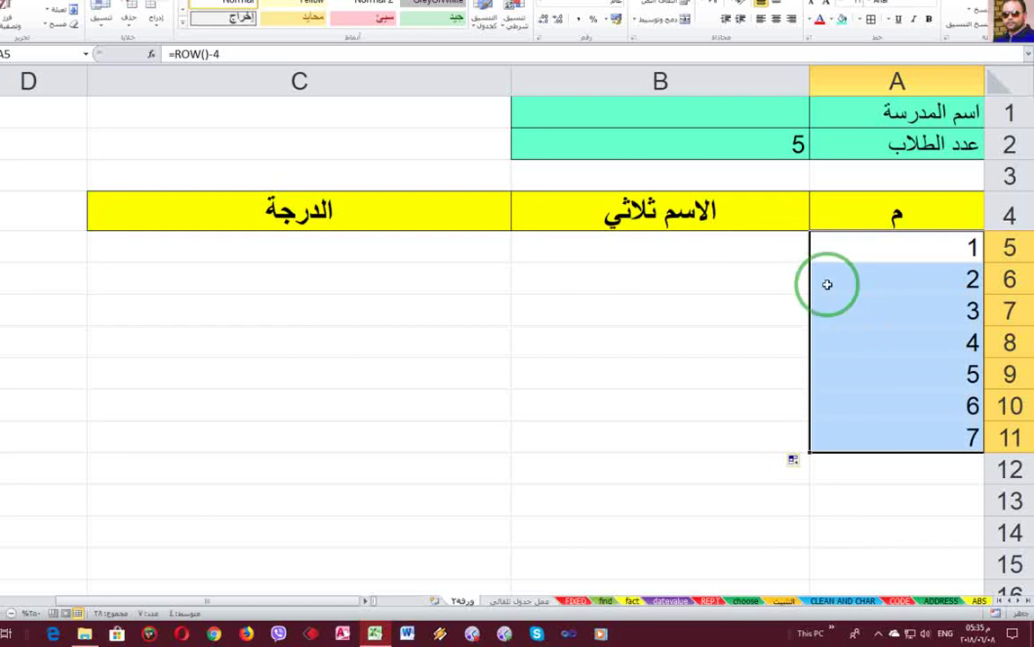
Clear the numbers from A5:A12, leaving column A empty below the header
{"action": "left_click", "coordinate": [775, 144]}
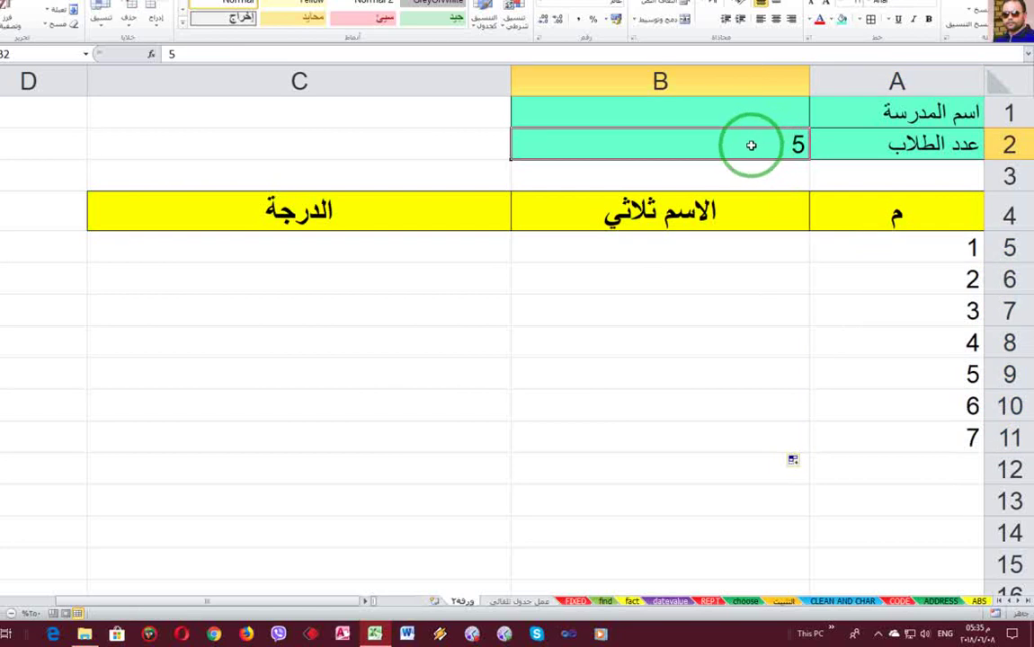
{"action": "left_click", "coordinate": [902, 247]}
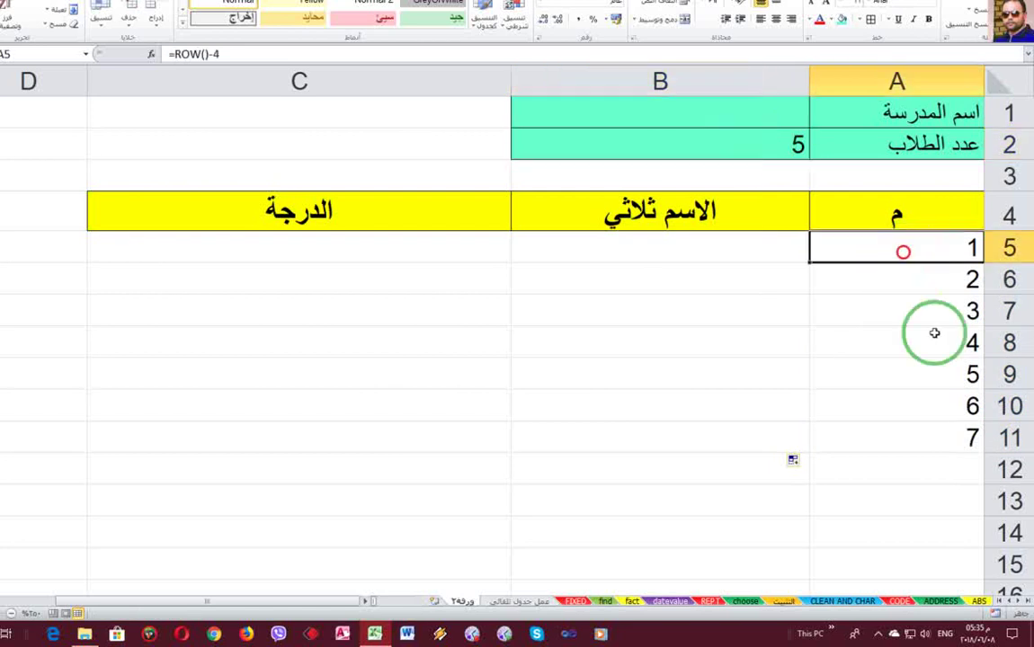
{"action": "left_click_drag", "start_coordinate": [906, 482], "coordinate": [923, 258]}
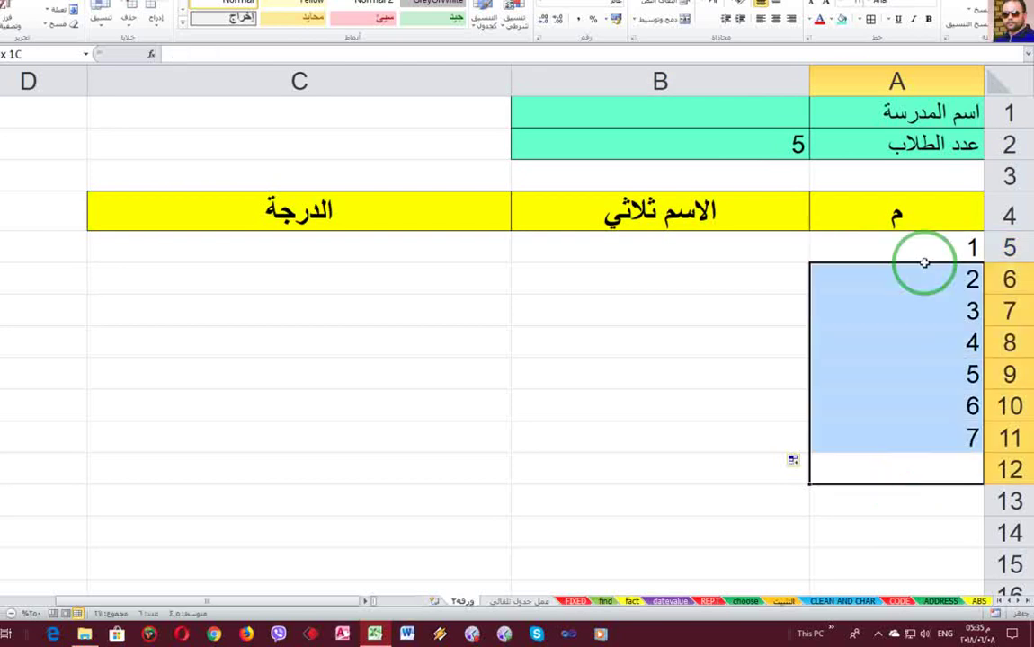
{"action": "key", "text": "Delete"}
{"action": "left_click", "coordinate": [920, 257]}
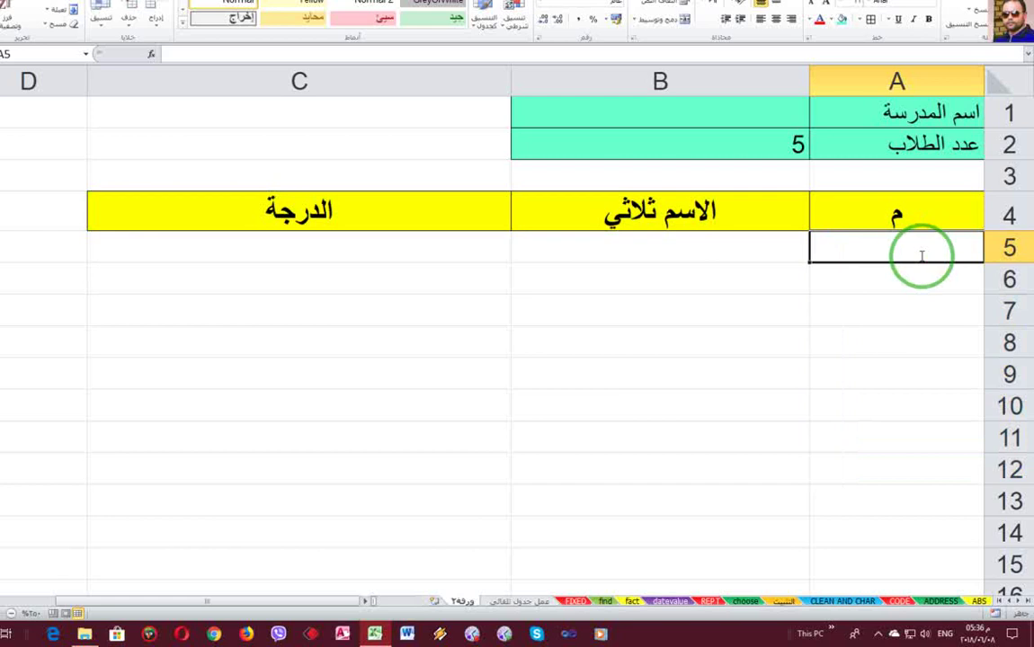
Enter =IF(B2>=1;1;"") in A5 so it shows 1
{"action": "type", "text": "="}
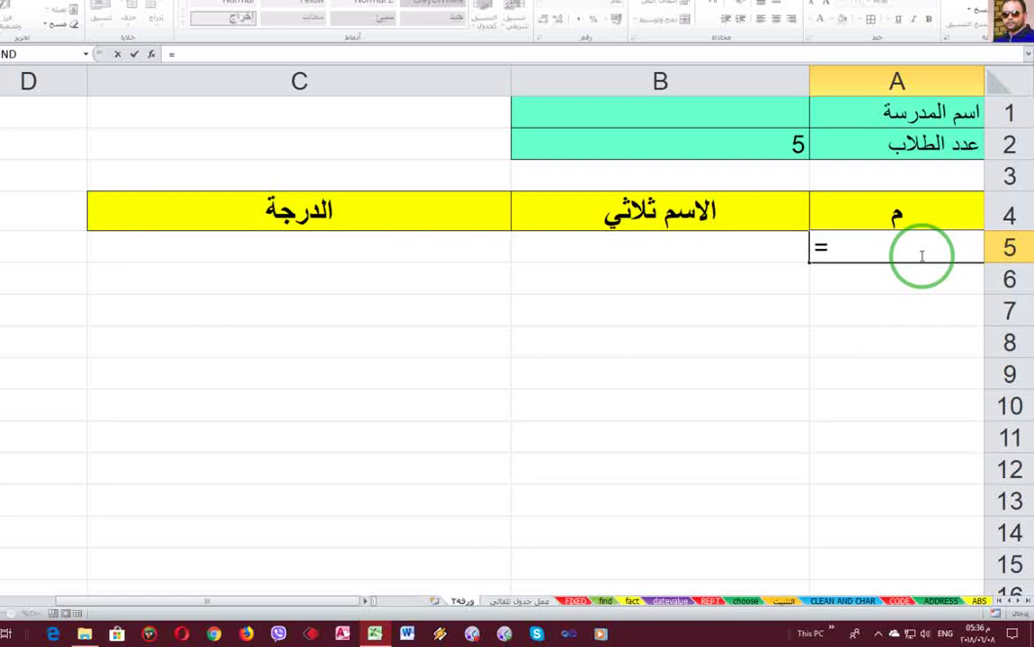
{"action": "type", "text": "i"}
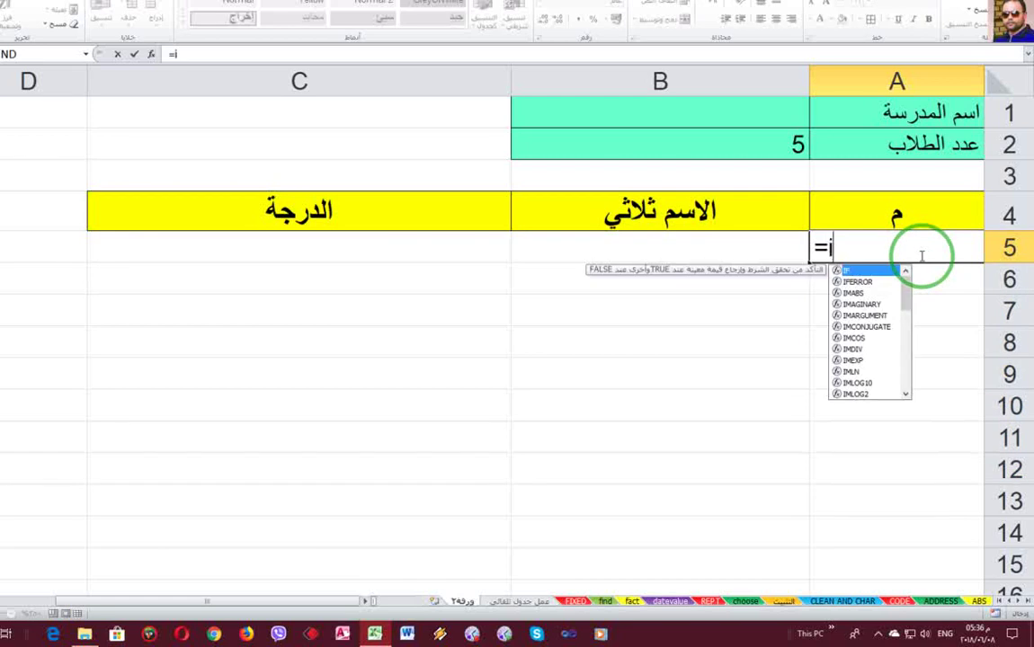
{"action": "type", "text": "f"}
{"action": "key", "text": "Tab"}
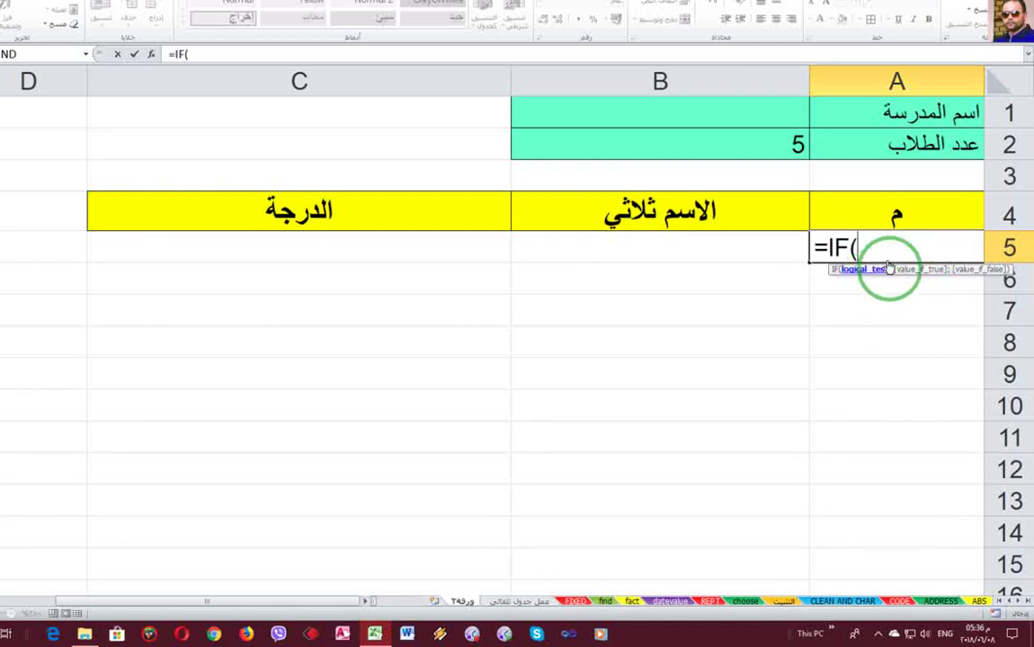
{"action": "left_click", "coordinate": [772, 147]}
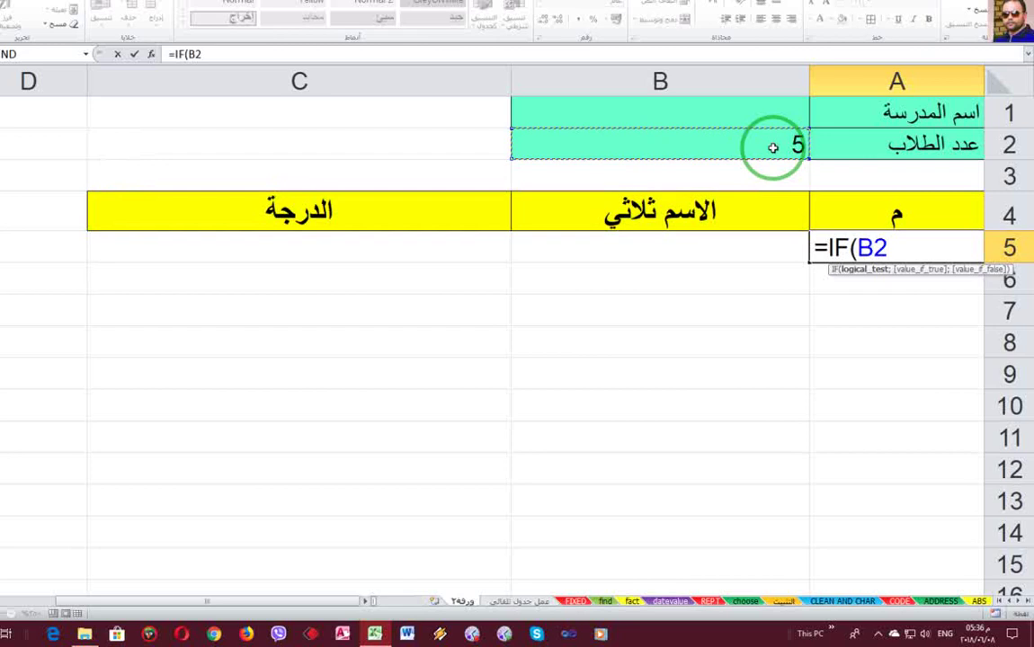
{"action": "type", "text": ">"}
{"action": "type", "text": "="}
{"action": "type", "text": "1"}
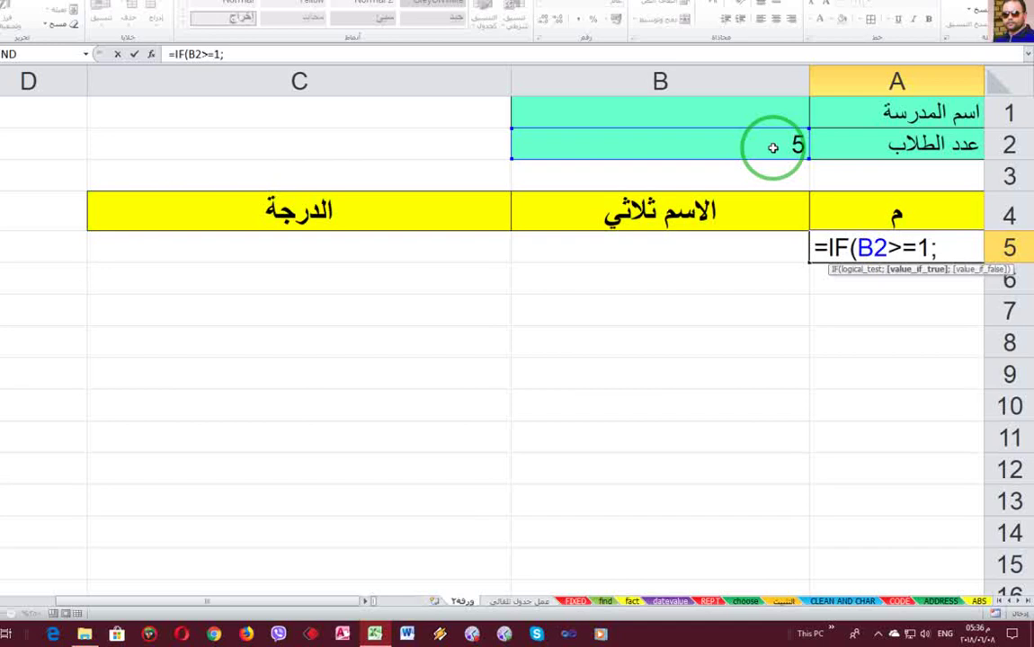
{"action": "type", "text": "1"}
{"action": "type", "text": ";\""}
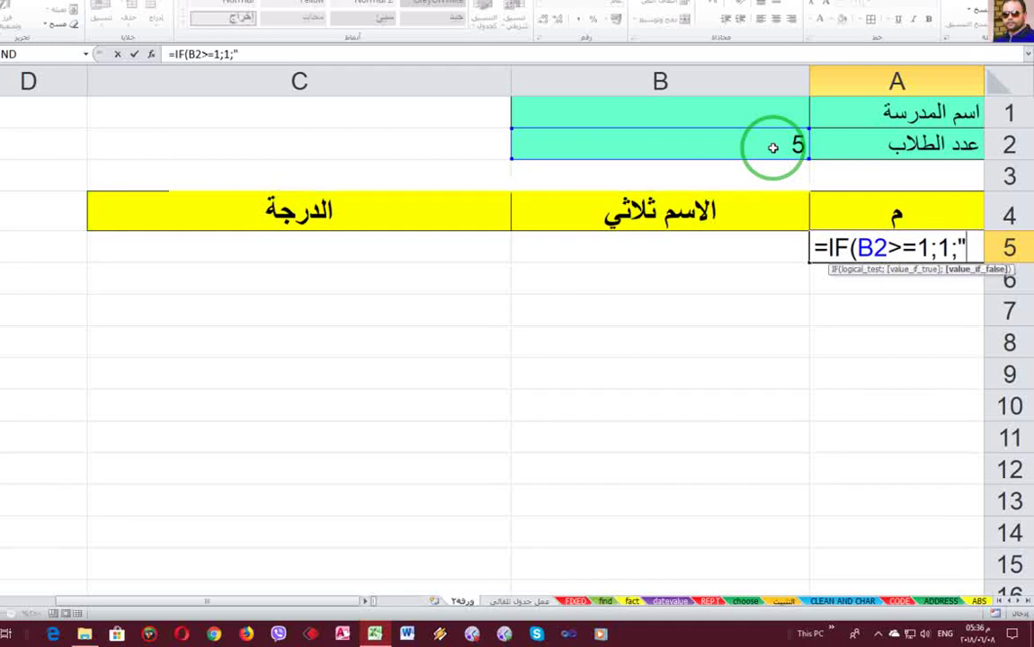
{"action": "type", "text": "\")"}
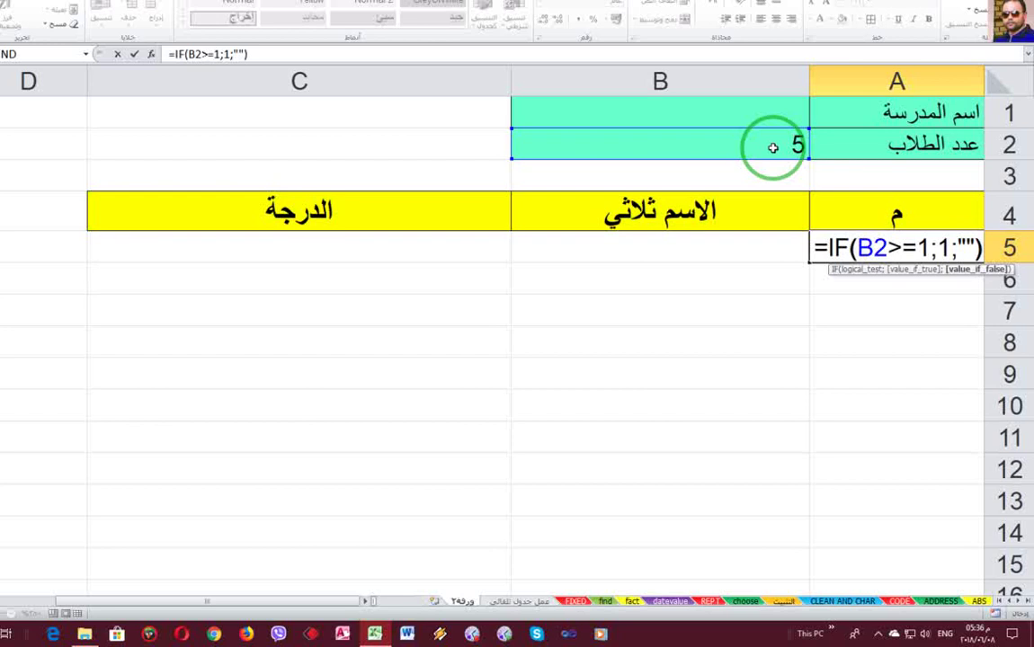
{"action": "key", "text": "Return"}
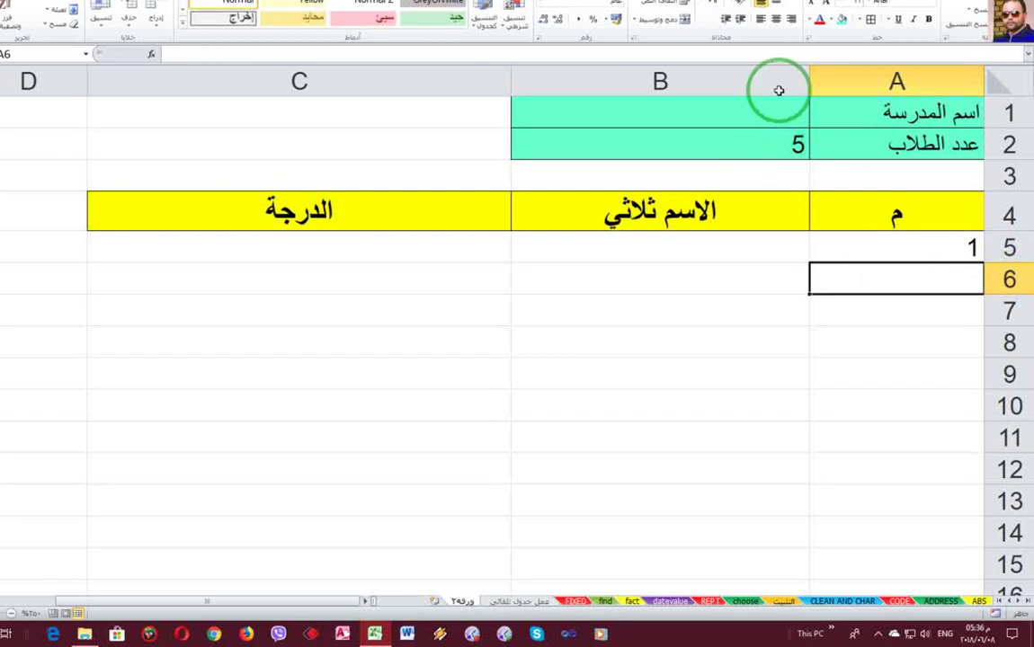
Copy A5's IF formula down to row 10
{"action": "left_click", "coordinate": [875, 244]}
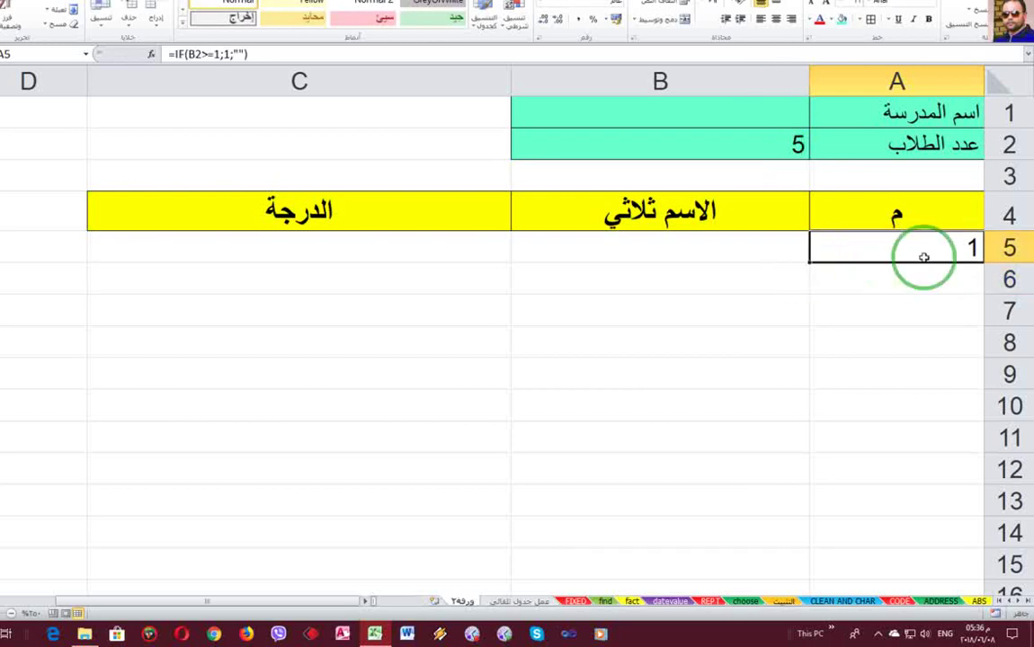
{"action": "left_click", "coordinate": [764, 142]}
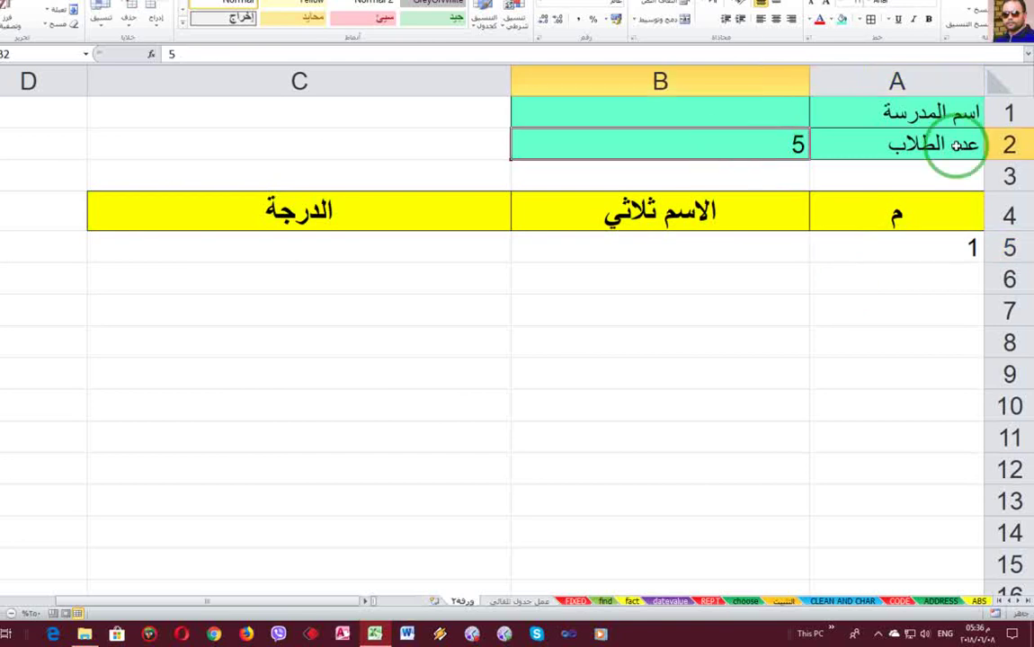
{"action": "left_click", "coordinate": [827, 251]}
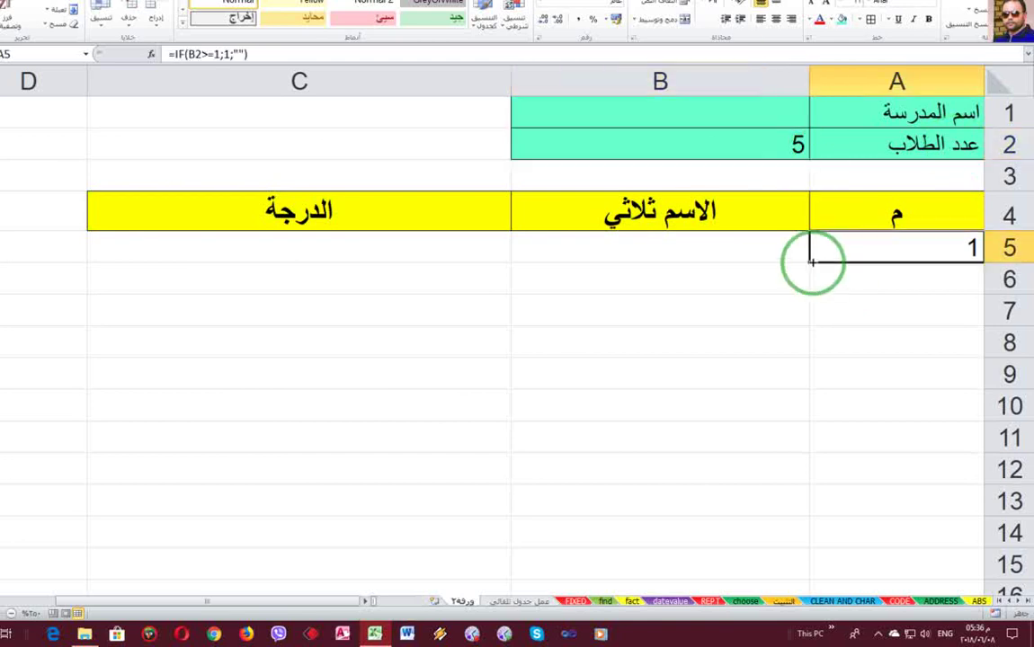
{"action": "left_click_drag", "start_coordinate": [811, 262], "coordinate": [842, 415]}
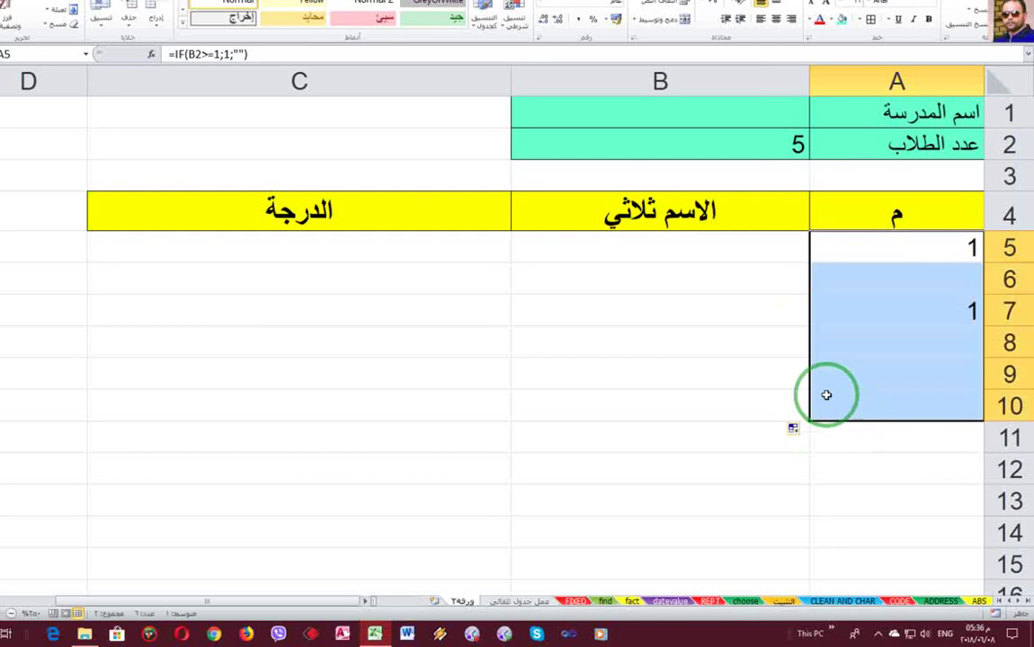
{"action": "left_click", "coordinate": [843, 245]}
Make the B2 reference in A5's IF formula absolute as $B$2
{"action": "double_click", "coordinate": [843, 245]}
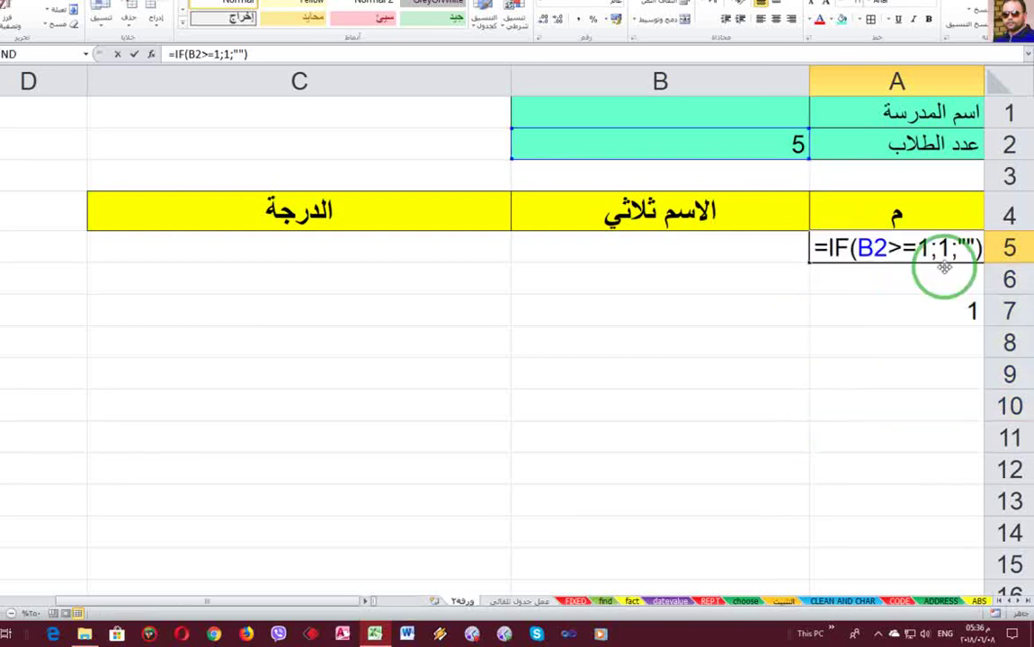
{"action": "left_click", "coordinate": [858, 247]}
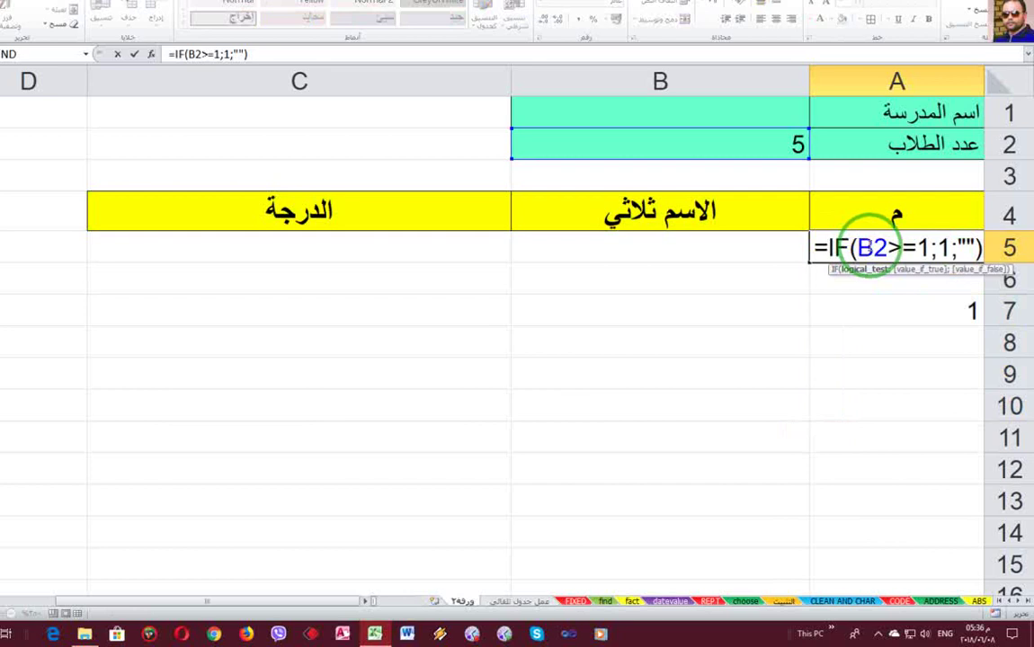
{"action": "key", "text": "F4"}
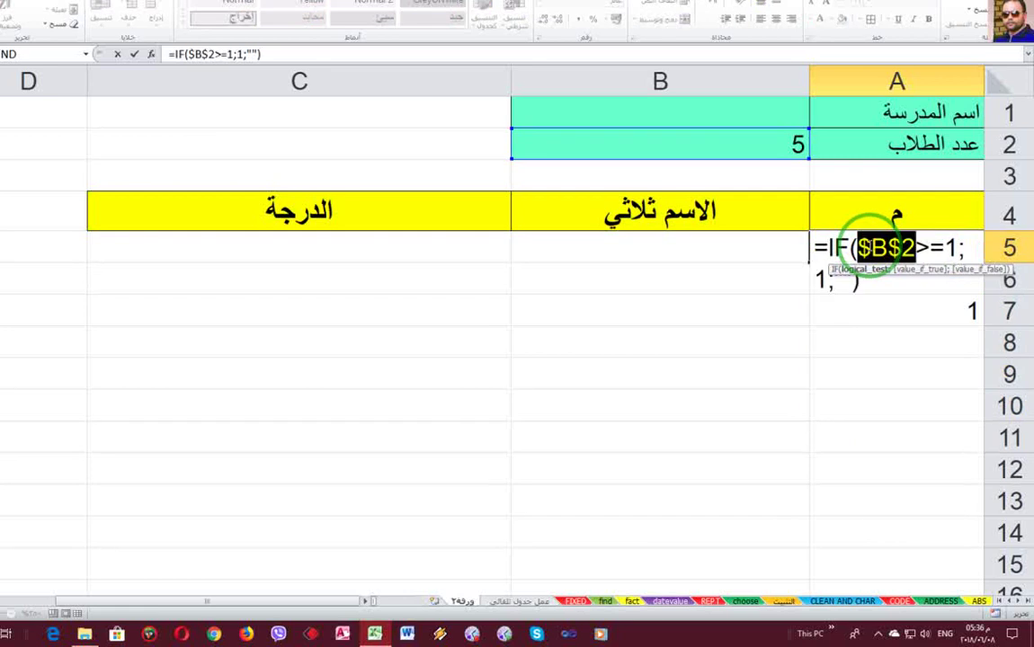
{"action": "key", "text": "Return"}
Fill the corrected formula down to row 11, check the copies, and select A6:A12
{"action": "left_click", "coordinate": [867, 246]}
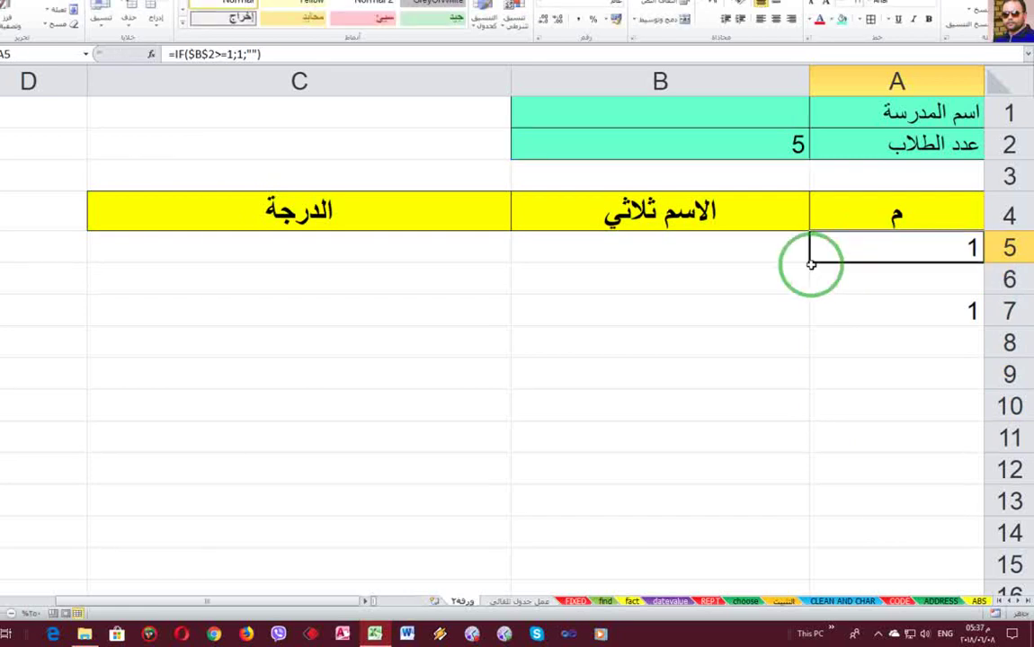
{"action": "left_click_drag", "start_coordinate": [810, 263], "coordinate": [830, 441]}
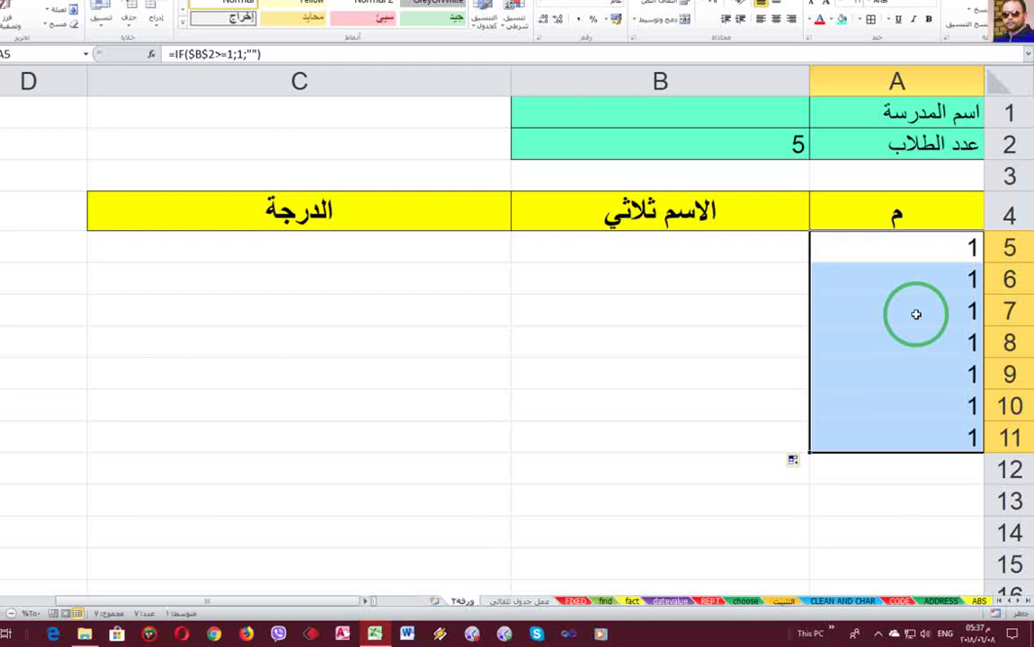
{"action": "left_click", "coordinate": [917, 278]}
{"action": "left_click", "coordinate": [915, 310]}
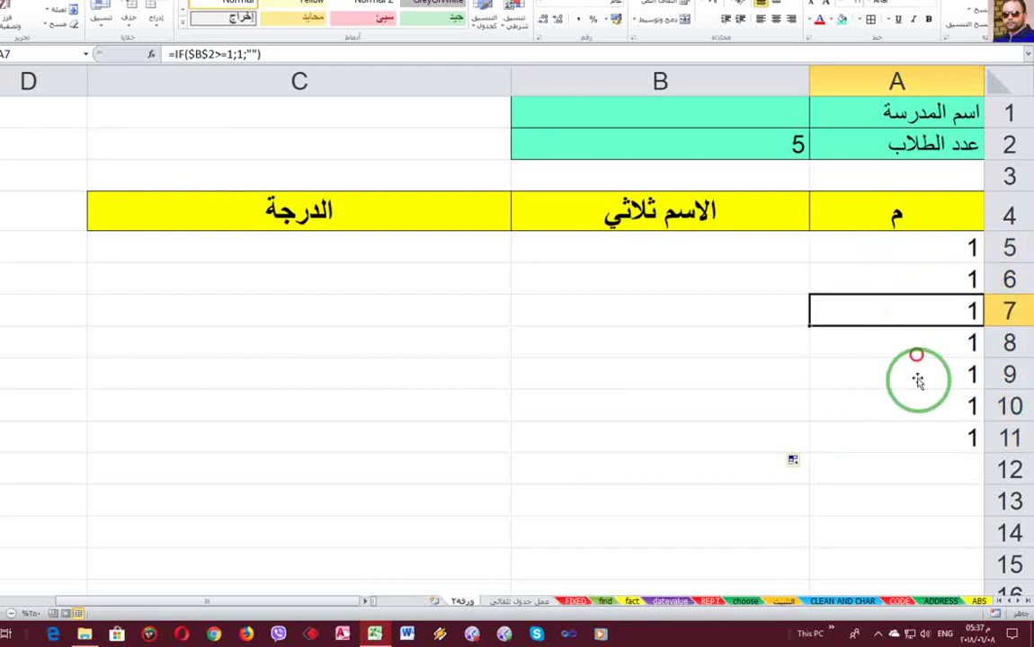
{"action": "left_click", "coordinate": [919, 406]}
{"action": "left_click", "coordinate": [923, 458]}
{"action": "left_click", "coordinate": [921, 289]}
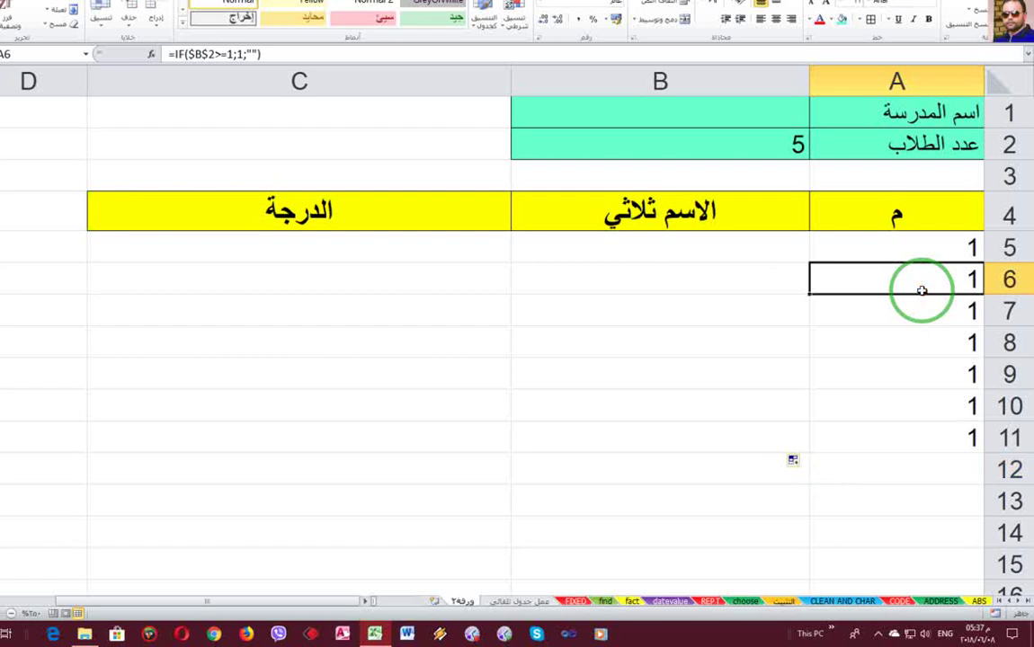
{"action": "left_click", "coordinate": [897, 249]}
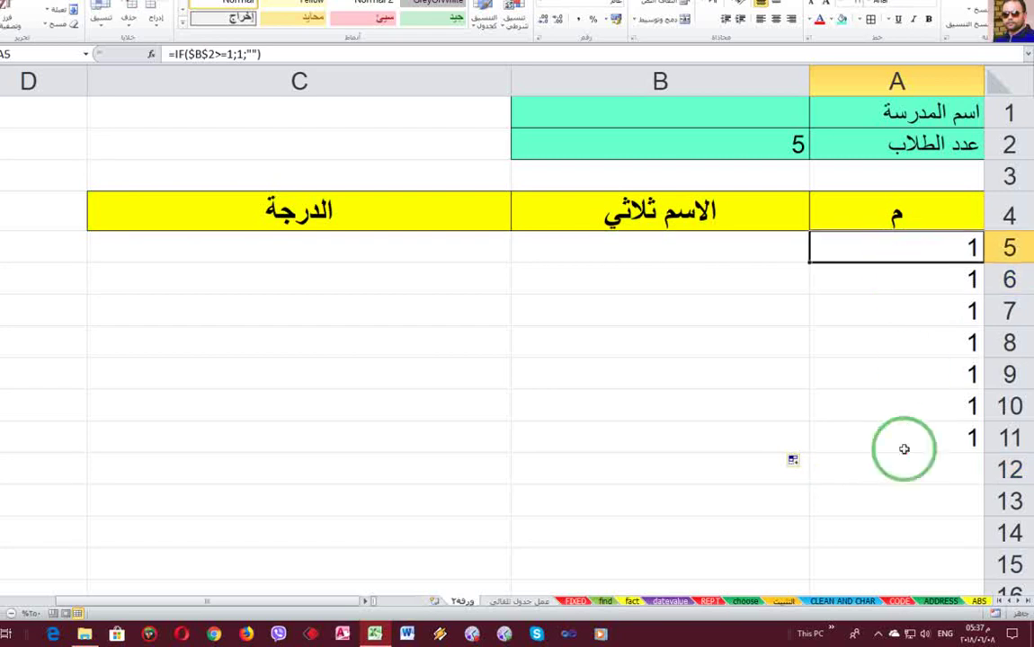
{"action": "left_click_drag", "start_coordinate": [903, 452], "coordinate": [924, 285]}
Clear the copied 1s from A6:A12 and begin an IF formula in A6
{"action": "key", "text": "Delete"}
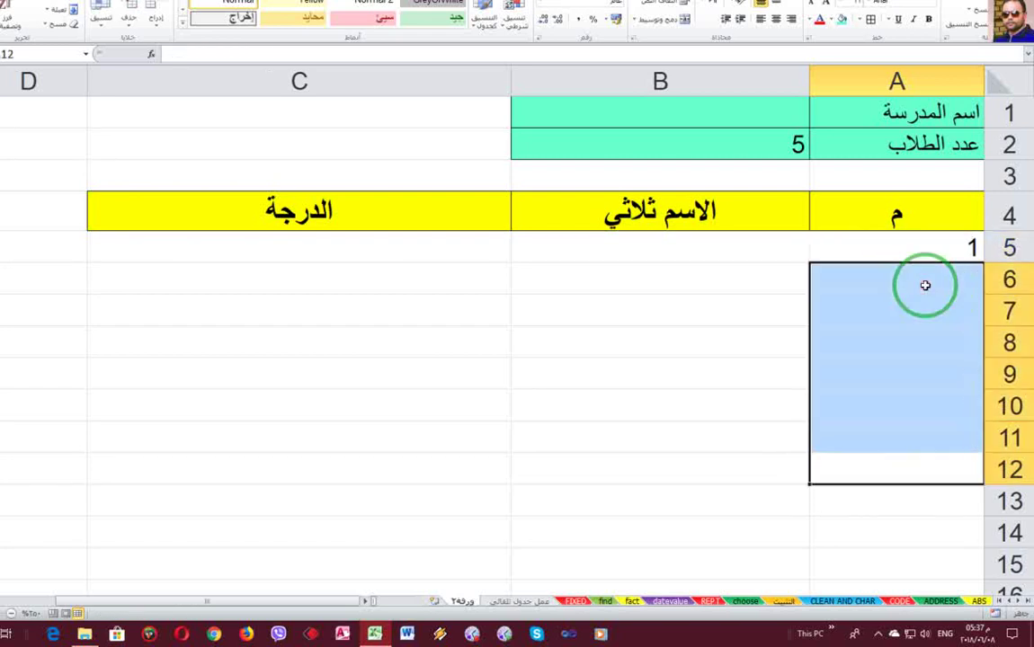
{"action": "left_click", "coordinate": [925, 279]}
{"action": "double_click", "coordinate": [925, 276]}
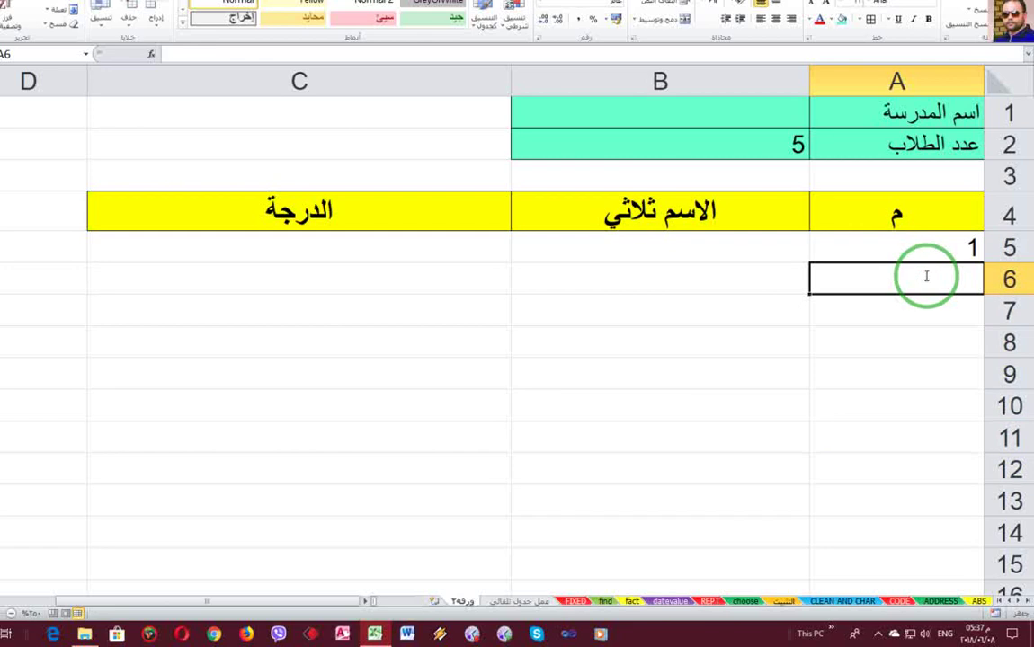
{"action": "type", "text": "="}
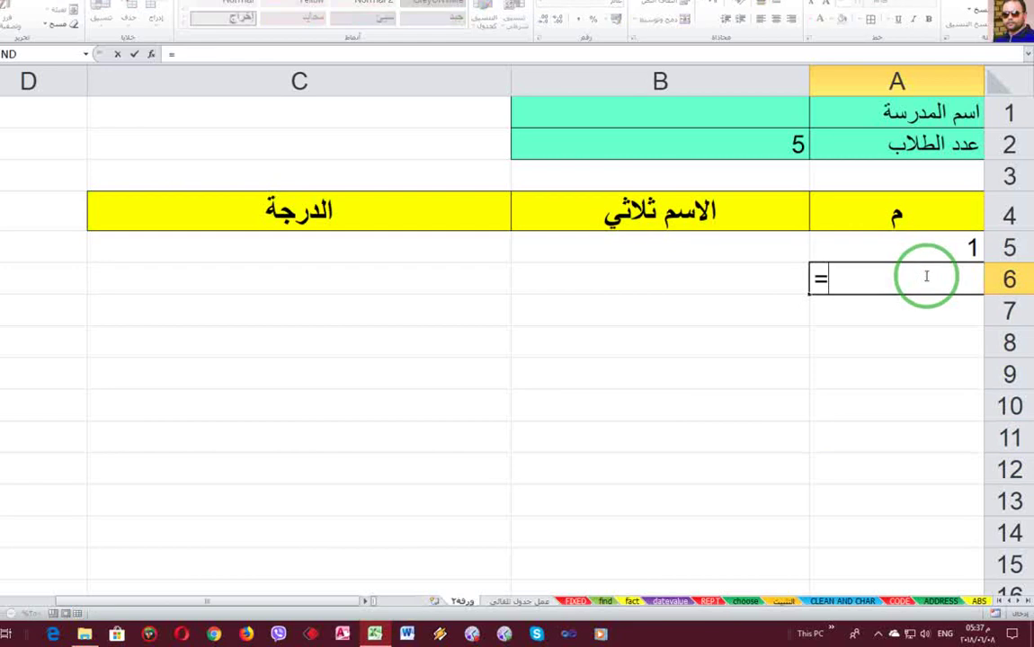
{"action": "type", "text": "if"}
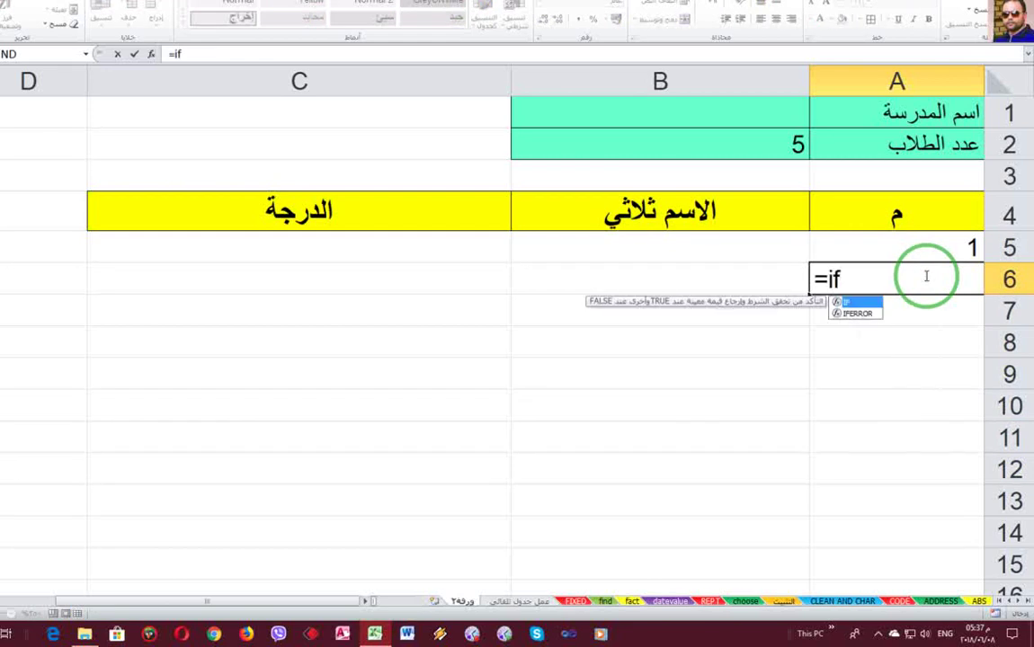
{"action": "key", "text": "Tab"}
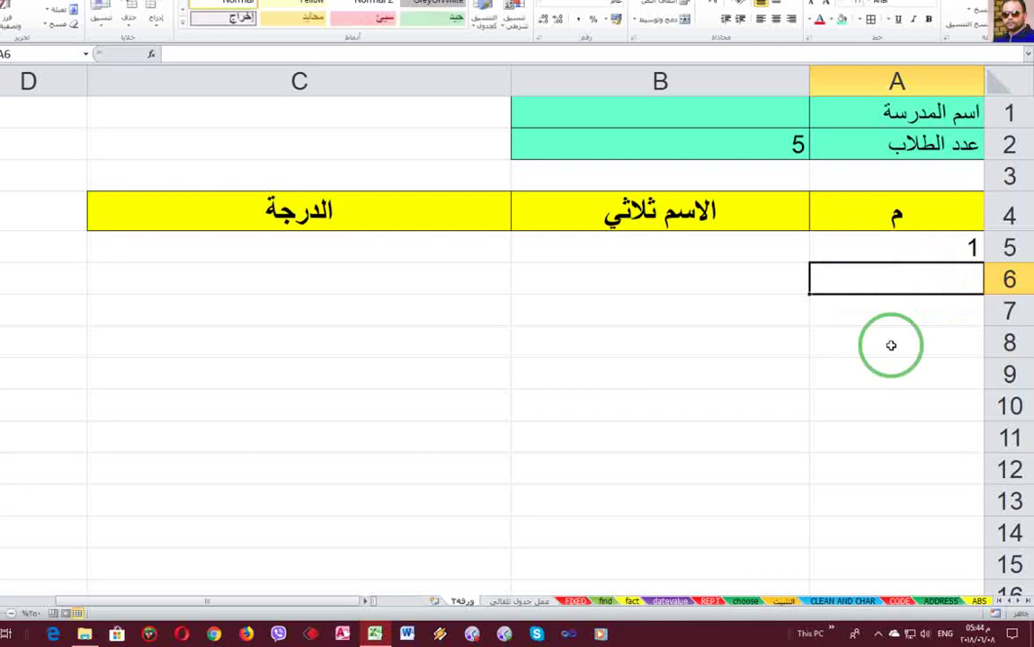
{"action": "type", "text": "="}
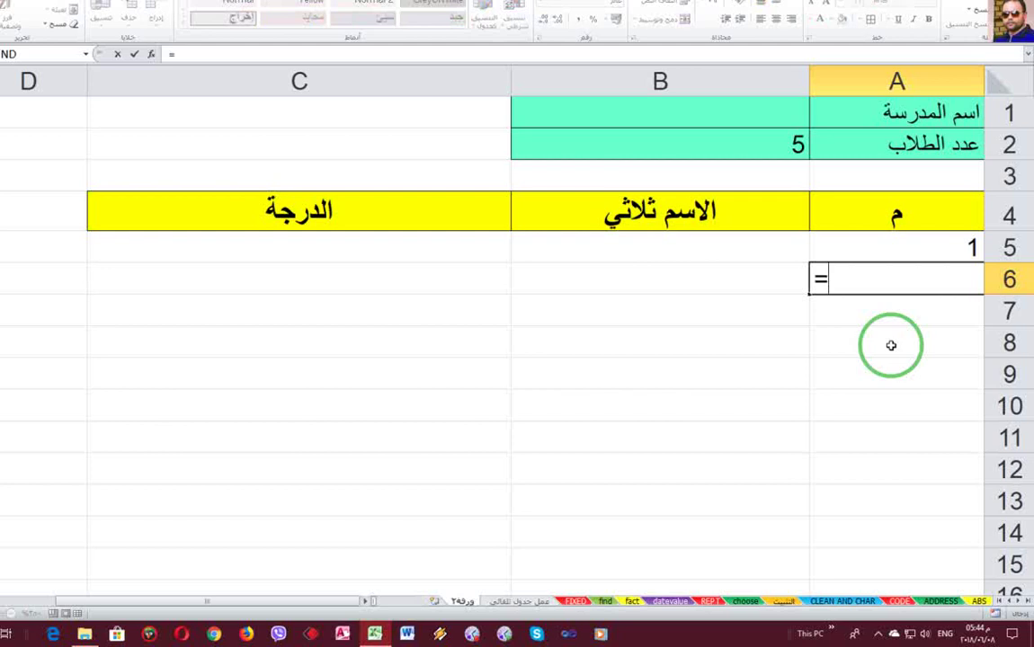
{"action": "type", "text": "if"}
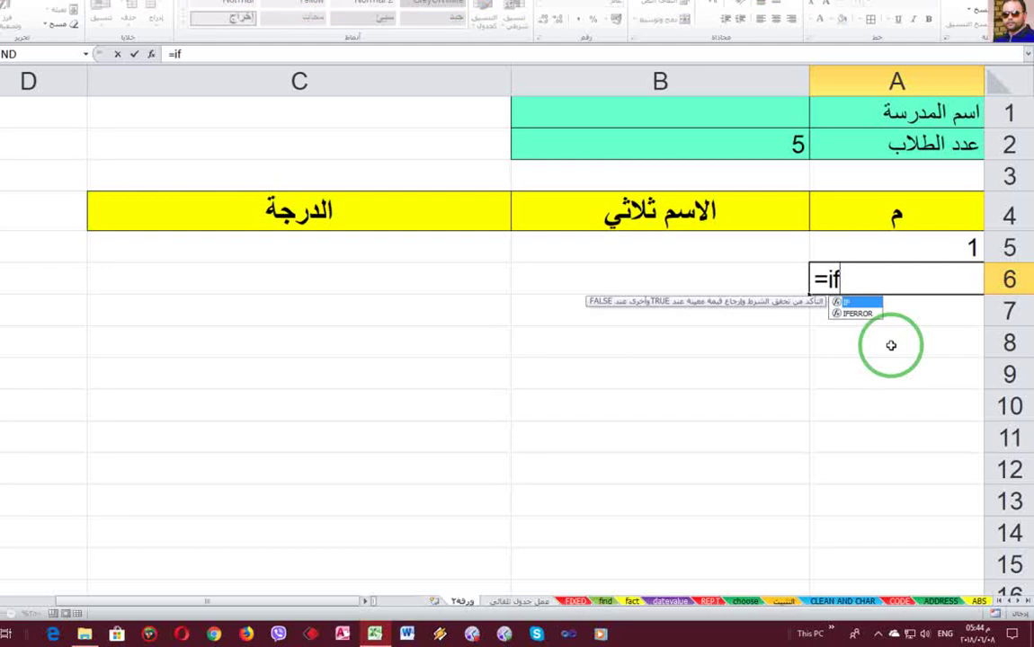
{"action": "key", "text": "Tab"}
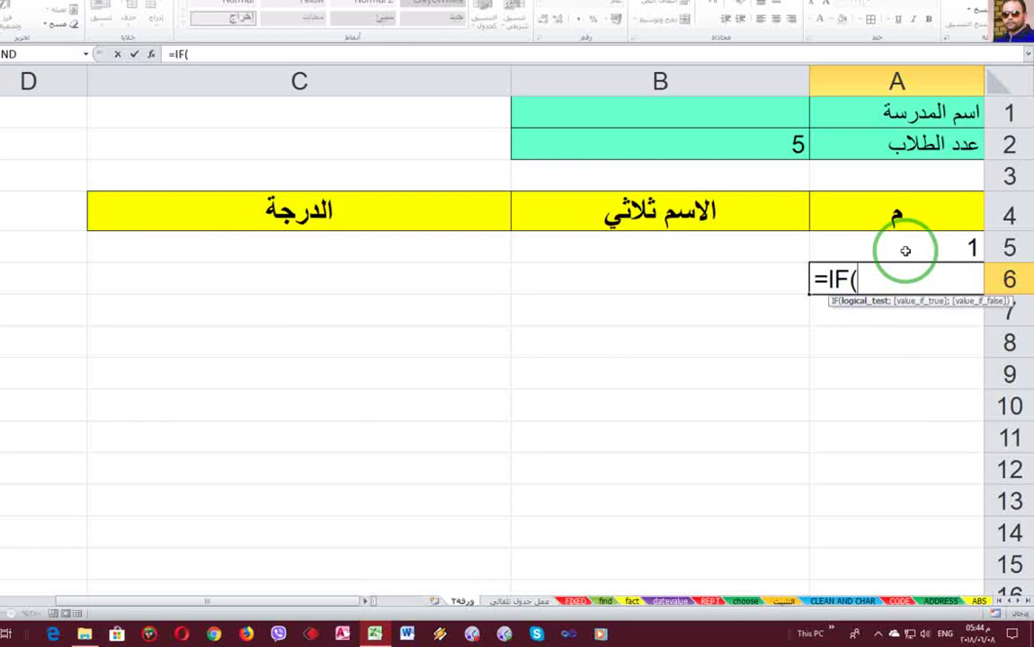
Complete A6 as =IF(A5>=$B$2;"";A5+1), so it displays 2
{"action": "left_click", "coordinate": [905, 251]}
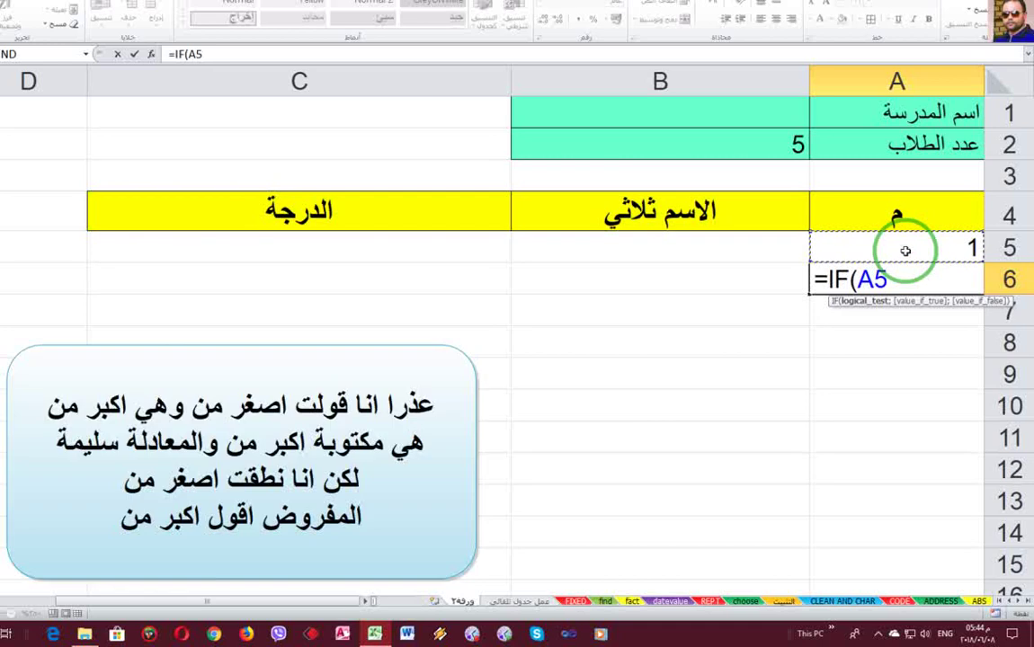
{"action": "type", "text": ">"}
{"action": "type", "text": "="}
{"action": "left_click", "coordinate": [738, 146]}
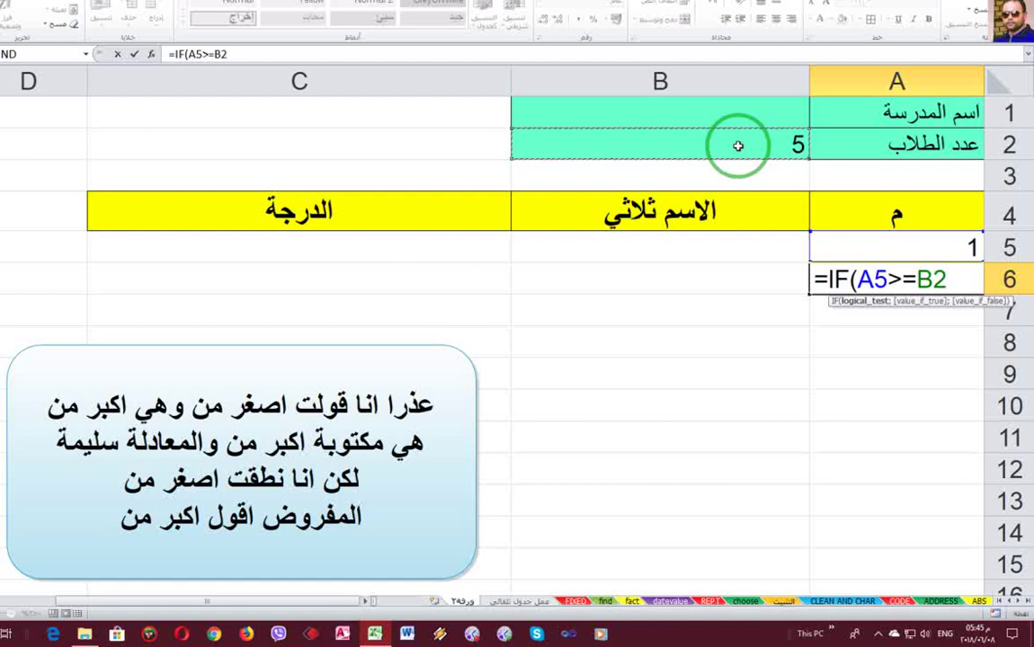
{"action": "key", "text": "F4"}
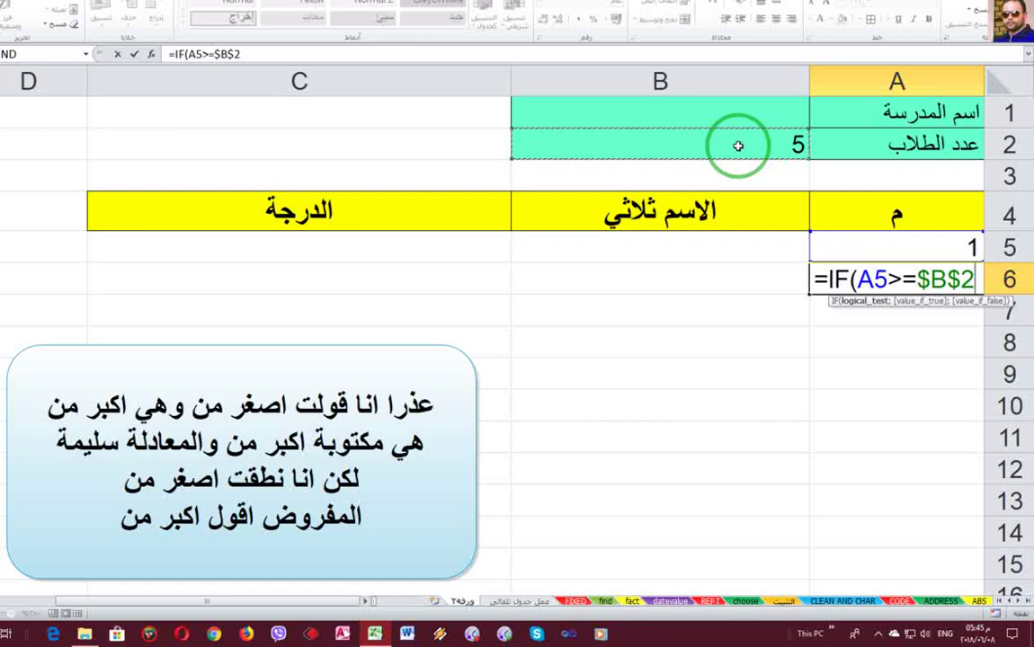
{"action": "type", "text": ";"}
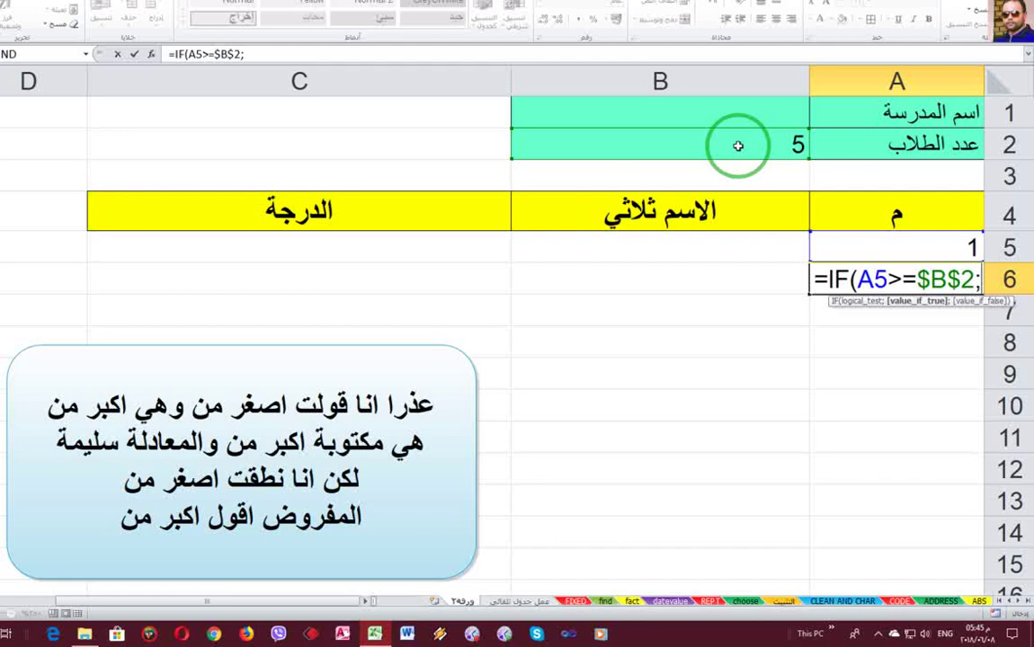
{"action": "type", "text": "\"\""}
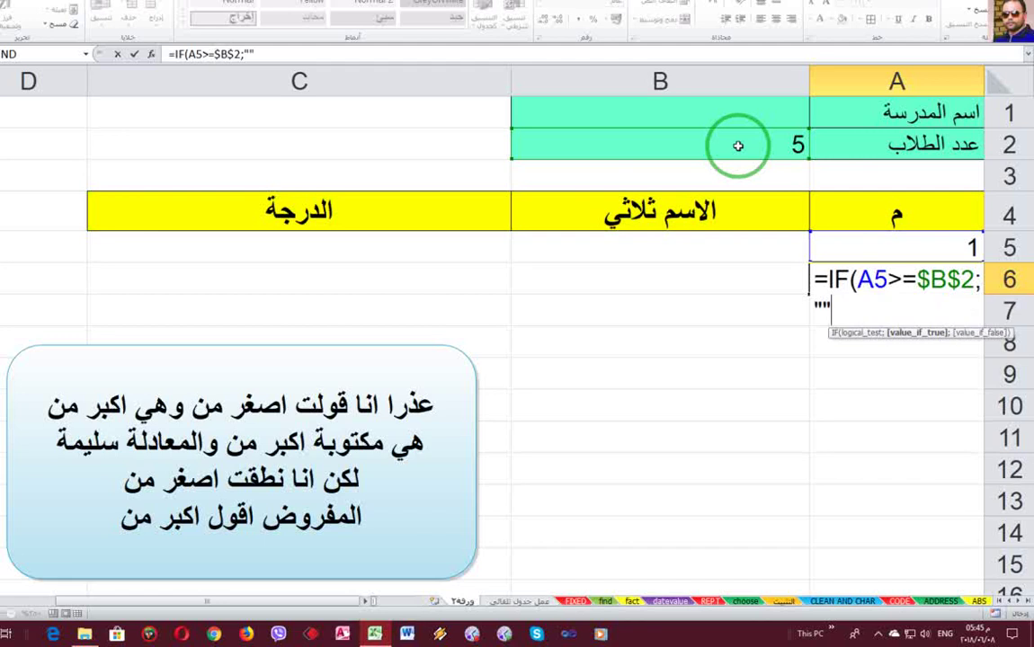
{"action": "type", "text": ";"}
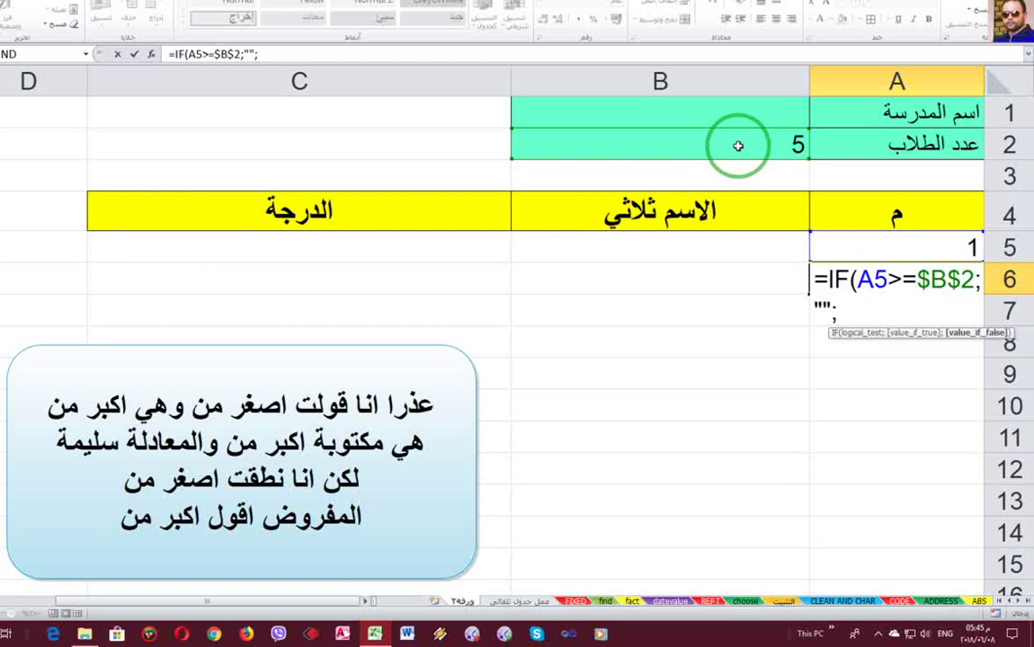
{"action": "left_click", "coordinate": [916, 249]}
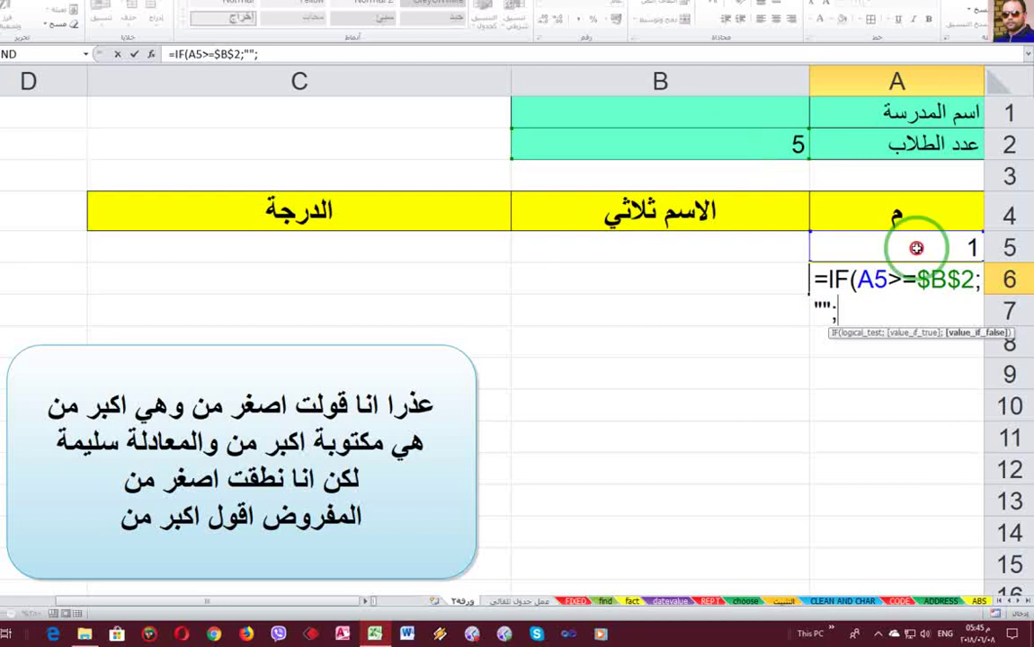
{"action": "type", "text": "A5+"}
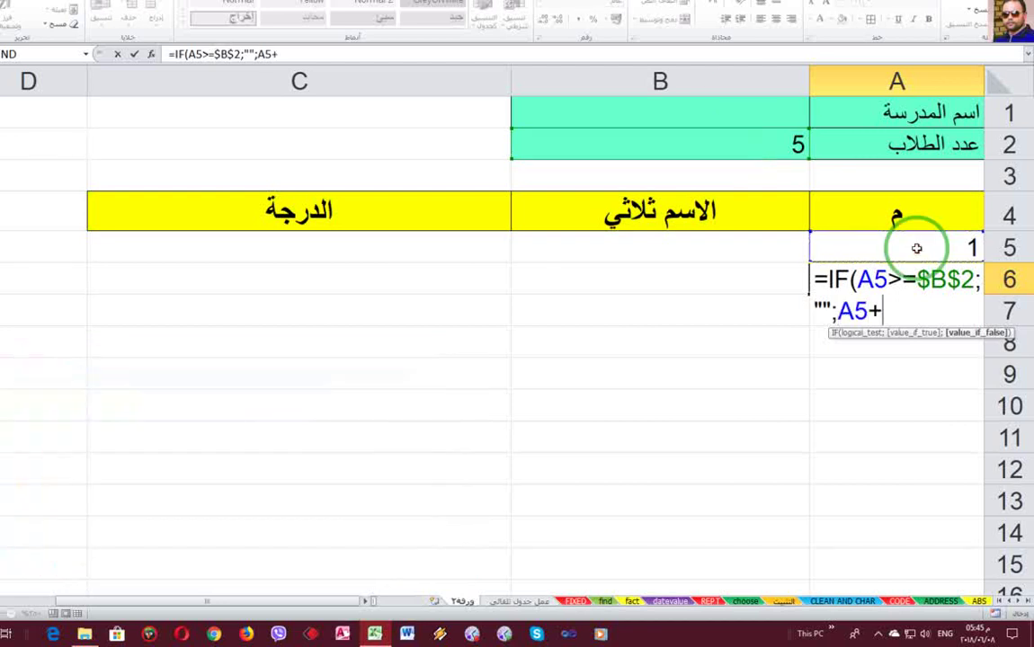
{"action": "type", "text": "1"}
{"action": "key", "text": "Return"}
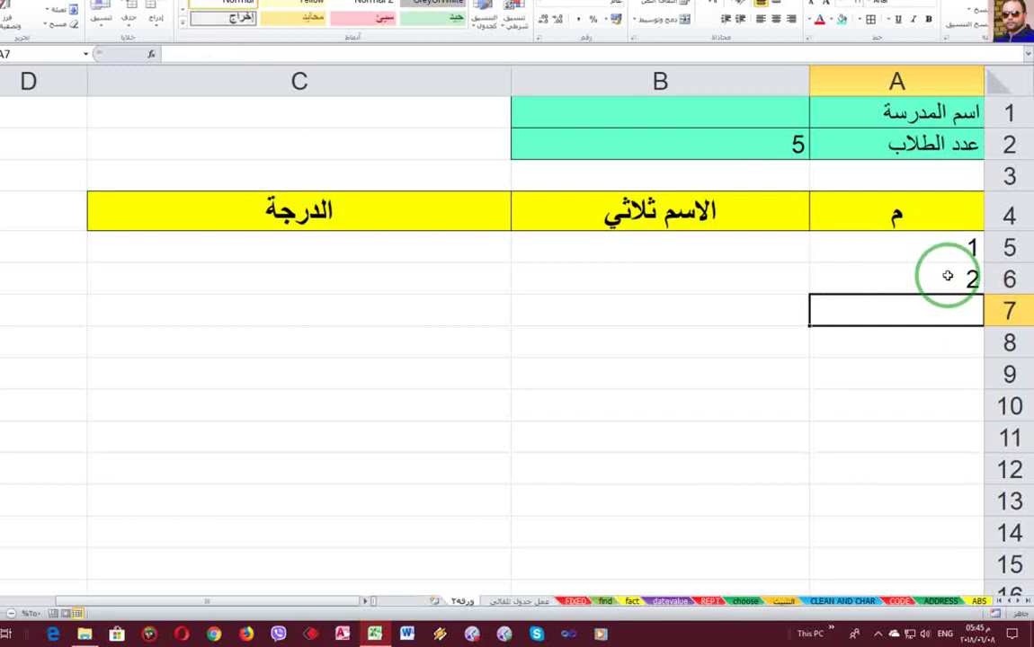
Fill A6's formula down to A15, giving 3, 4 and 5 in A7–A9
{"action": "left_click", "coordinate": [876, 277]}
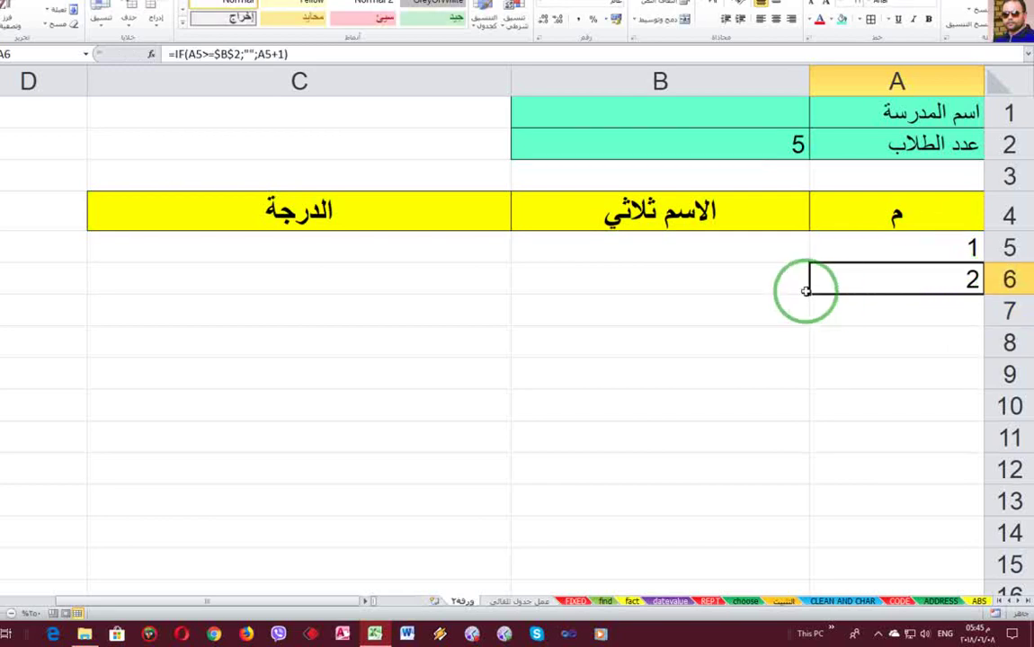
{"action": "mouse_move", "coordinate": [806, 290]}
{"action": "left_mouse_down"}
{"action": "mouse_move", "coordinate": [821, 515]}
{"action": "mouse_move", "coordinate": [925, 573]}
{"action": "left_mouse_up"}
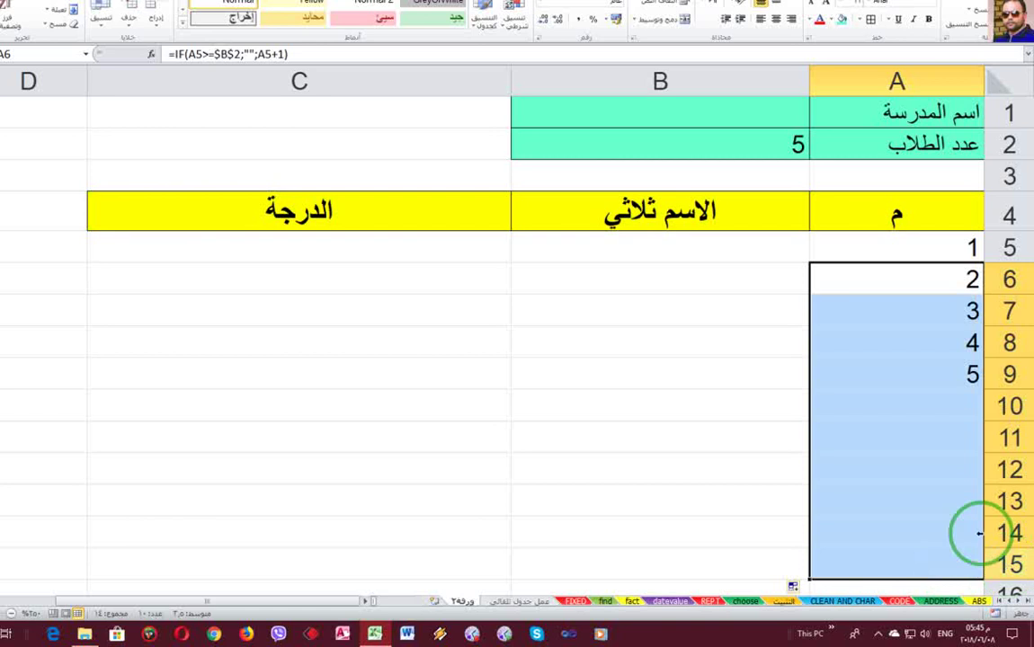
Set the B2 student count to 2, then 8, so column A numbers 1–8
{"action": "left_click", "coordinate": [715, 150]}
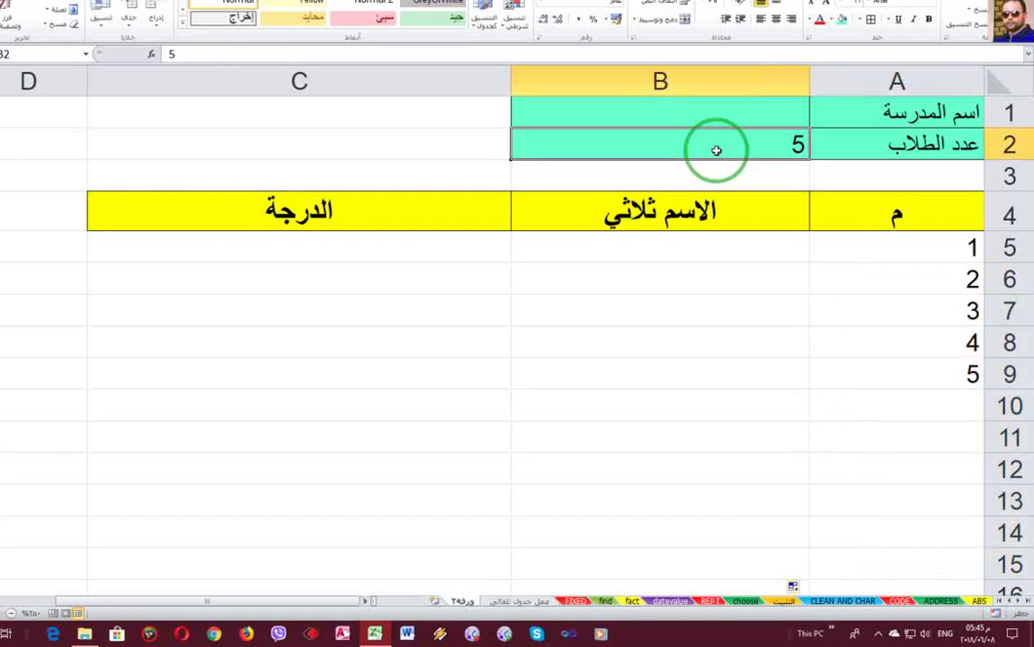
{"action": "type", "text": "2"}
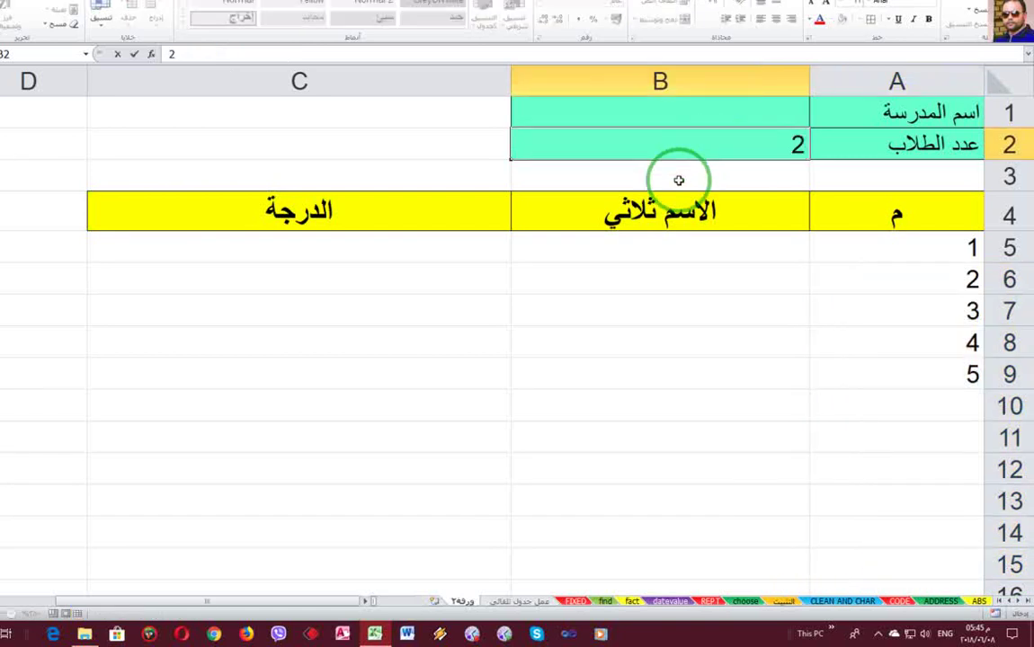
{"action": "left_click", "coordinate": [679, 180]}
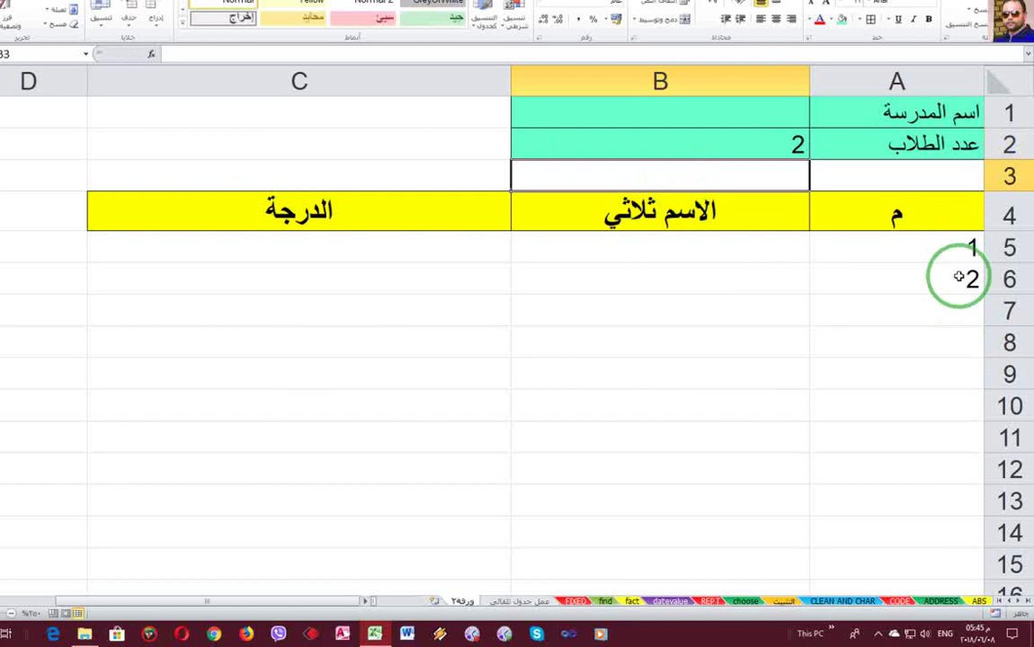
{"action": "left_click", "coordinate": [764, 144]}
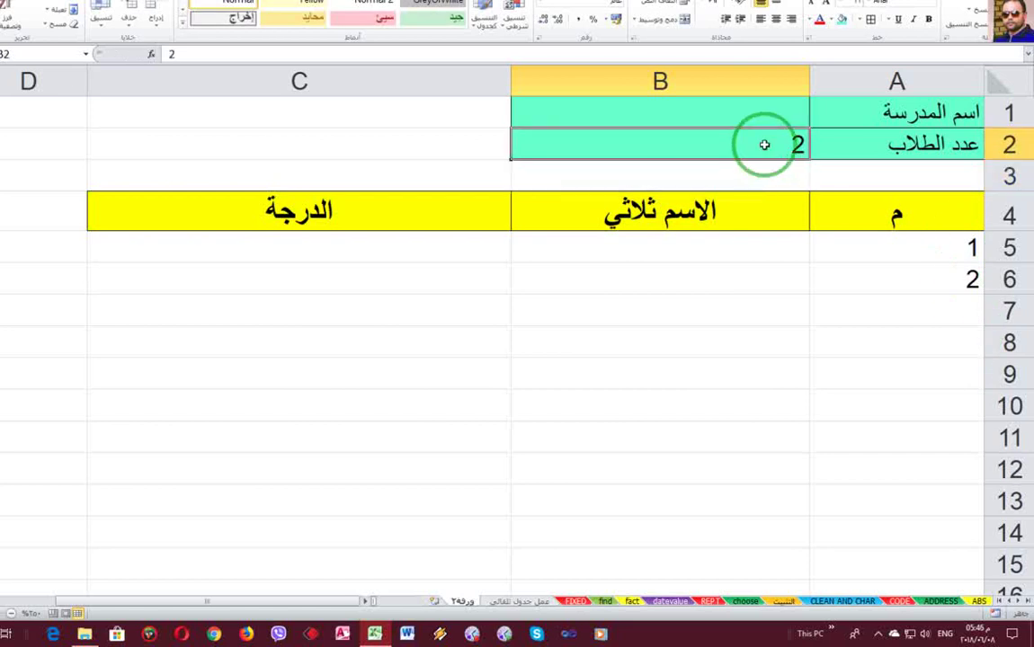
{"action": "type", "text": "8"}
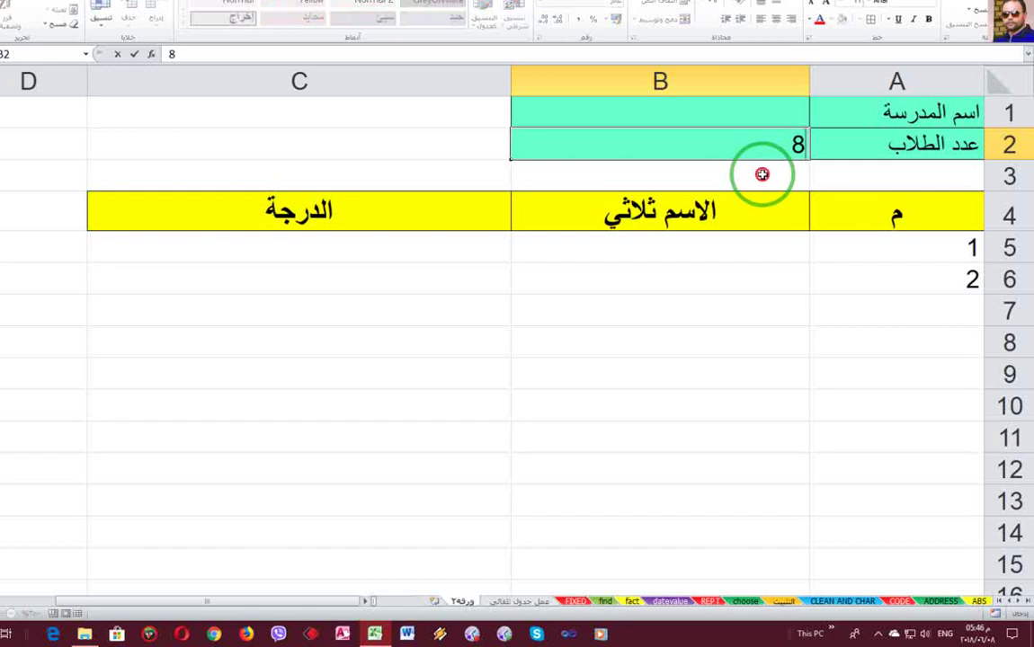
{"action": "left_click", "coordinate": [761, 174]}
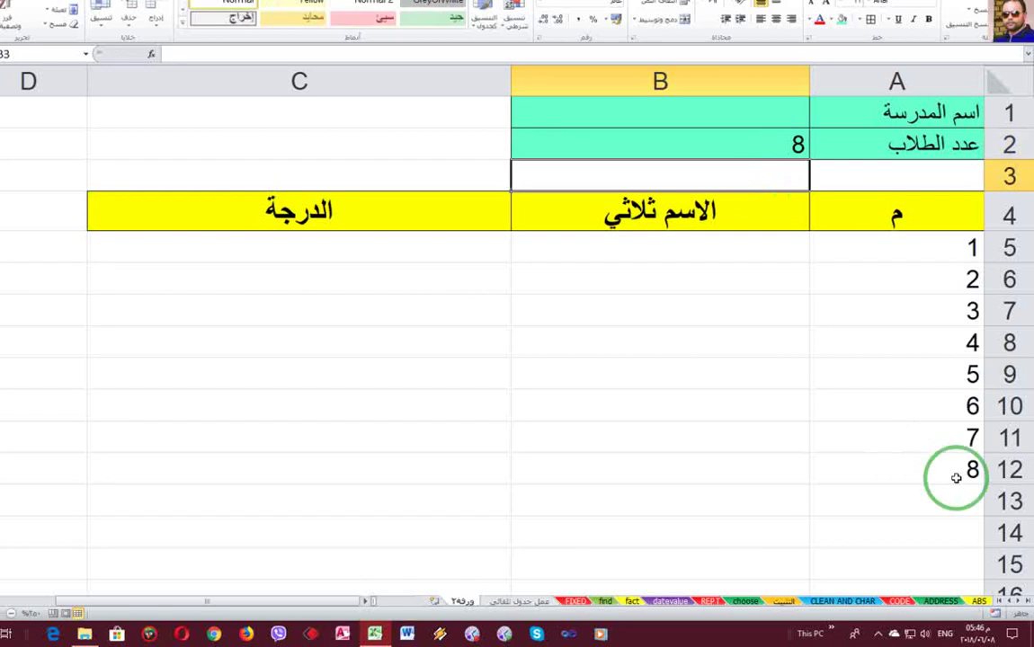
{"action": "left_click", "coordinate": [912, 501]}
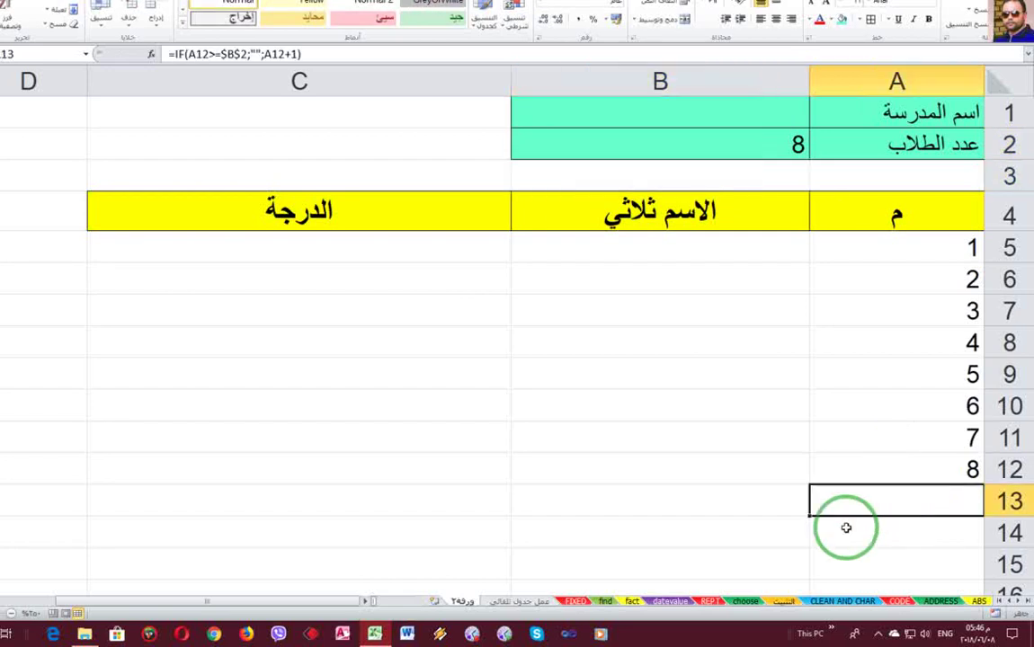
Fill the numbering formula from A13 down to A200 and verify A200's references
{"action": "mouse_move", "coordinate": [809, 517]}
{"action": "left_mouse_down"}
{"action": "mouse_move", "coordinate": [825, 643]}
{"action": "mouse_move", "coordinate": [834, 462]}
{"action": "left_mouse_up"}
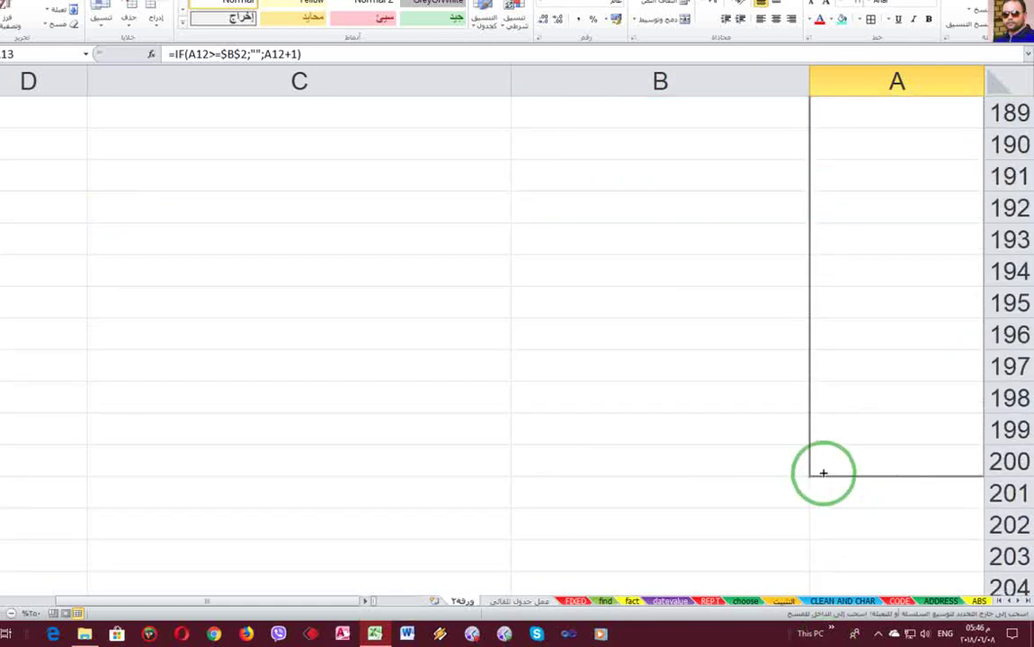
{"action": "left_click_drag", "start_coordinate": [834, 463], "coordinate": [821, 472]}
{"action": "left_click", "coordinate": [891, 462]}
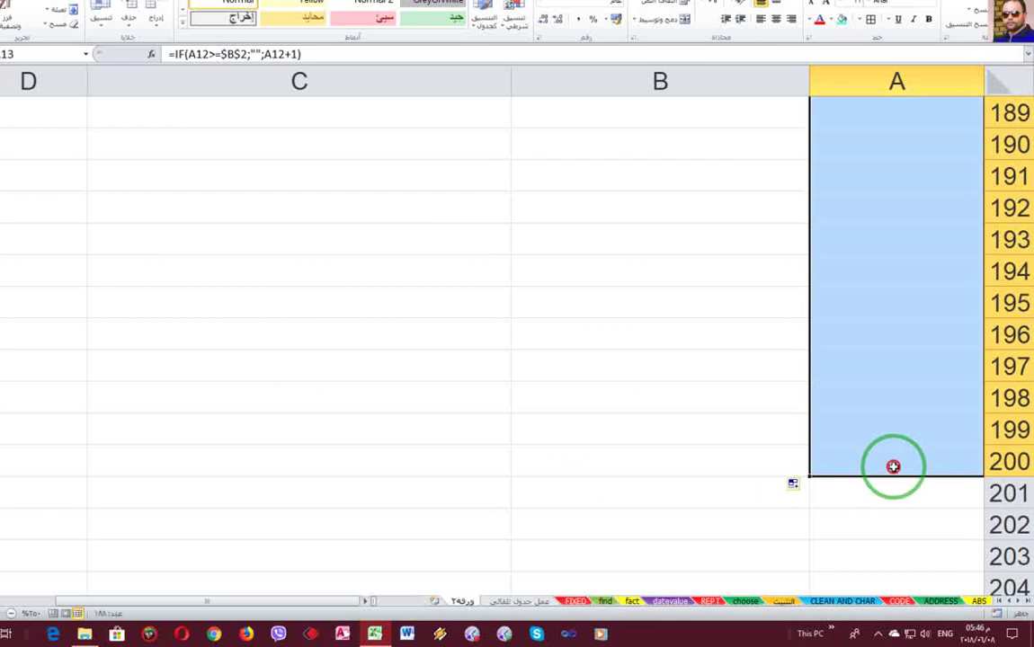
{"action": "double_click", "coordinate": [897, 461]}
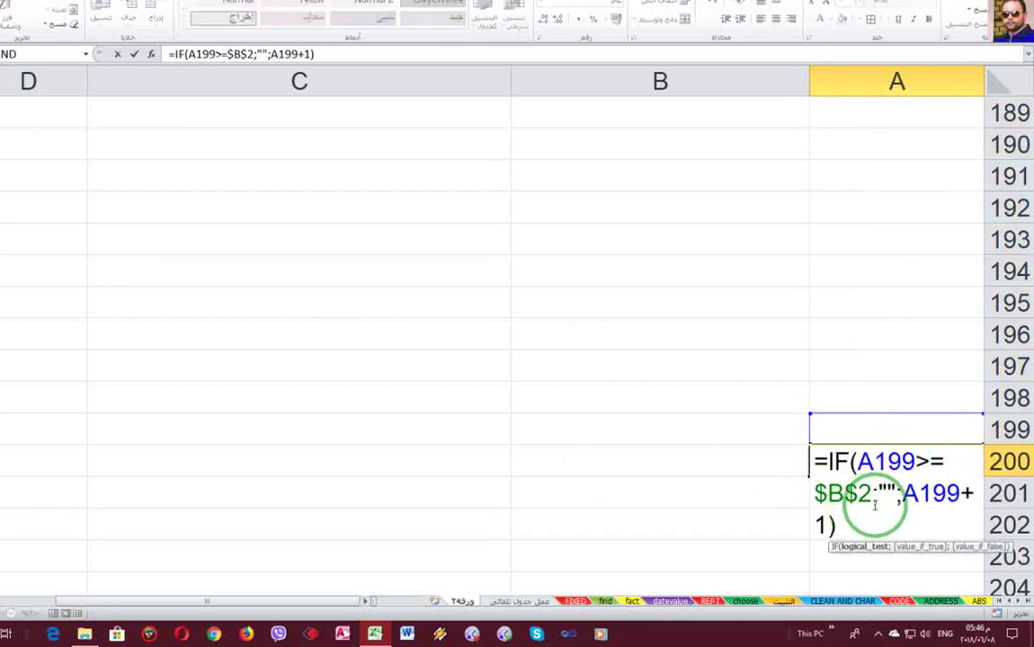
{"action": "key", "text": "Escape"}
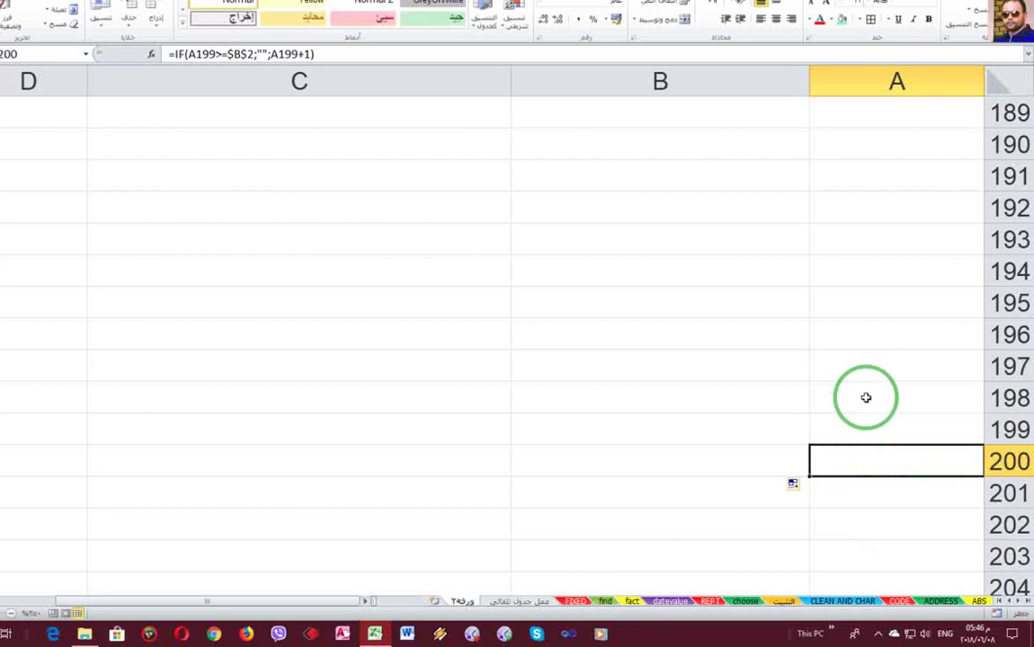
{"action": "scroll", "coordinate": [871, 412], "scroll_direction": "up", "scroll_amount": 2}
{"action": "scroll", "coordinate": [870, 412], "scroll_direction": "up", "scroll_amount": 5}
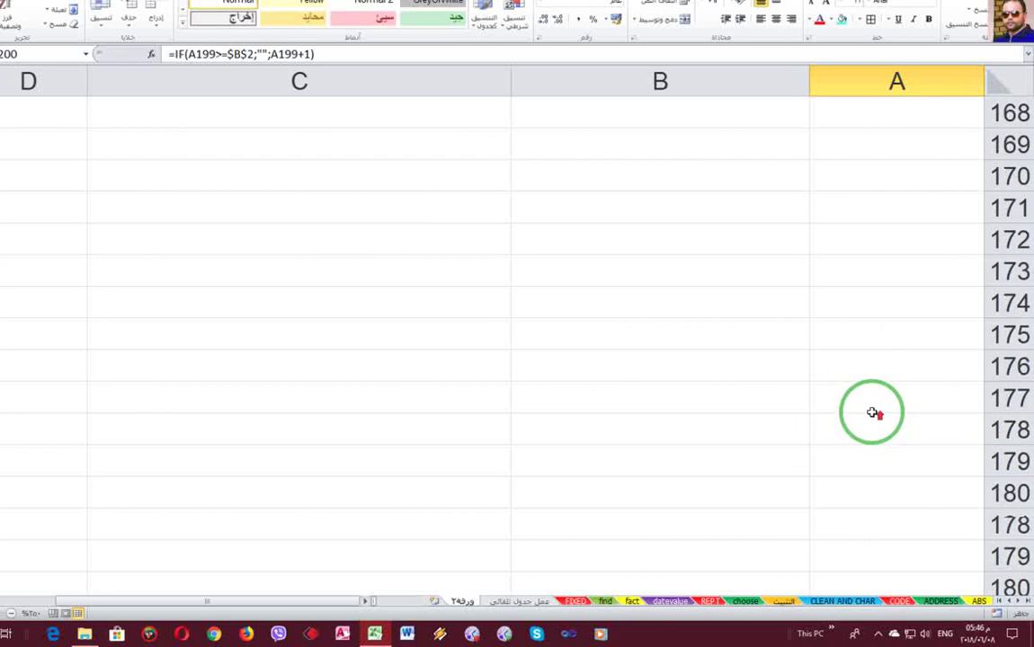
{"action": "scroll", "coordinate": [871, 413], "scroll_direction": "up", "scroll_amount": 8}
{"action": "scroll", "coordinate": [871, 413], "scroll_direction": "up", "scroll_amount": 7}
{"action": "scroll", "coordinate": [871, 413], "scroll_direction": "up", "scroll_amount": 7}
{"action": "scroll", "coordinate": [871, 413], "scroll_direction": "up", "scroll_amount": 14}
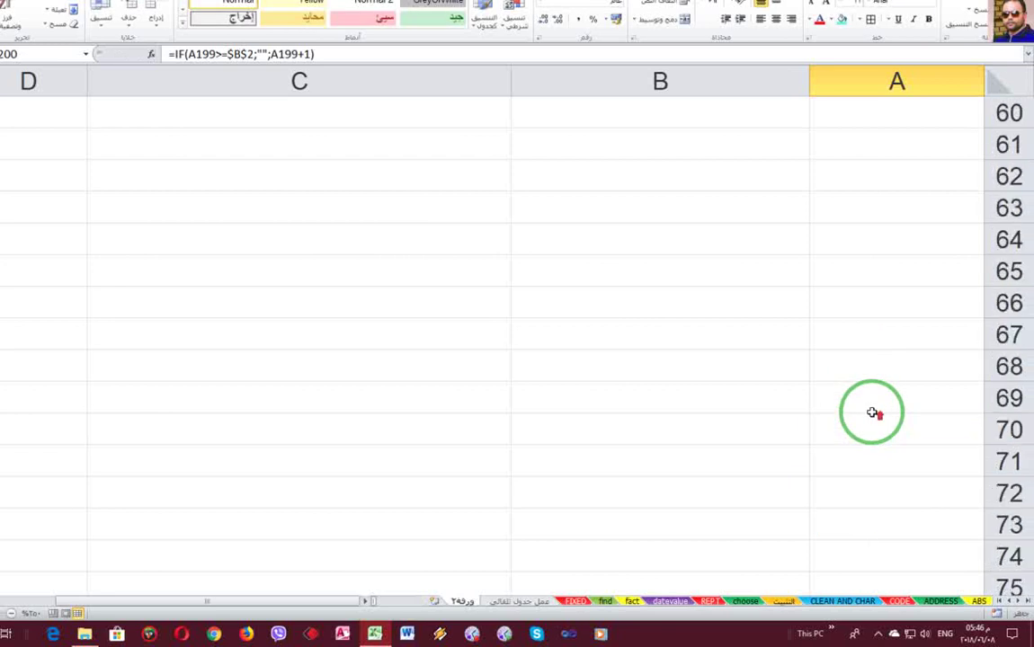
{"action": "scroll", "coordinate": [870, 413], "scroll_direction": "up", "scroll_amount": 7}
{"action": "scroll", "coordinate": [871, 412], "scroll_direction": "up", "scroll_amount": 12}
{"action": "scroll", "coordinate": [908, 258], "scroll_direction": "up", "scroll_amount": 1}
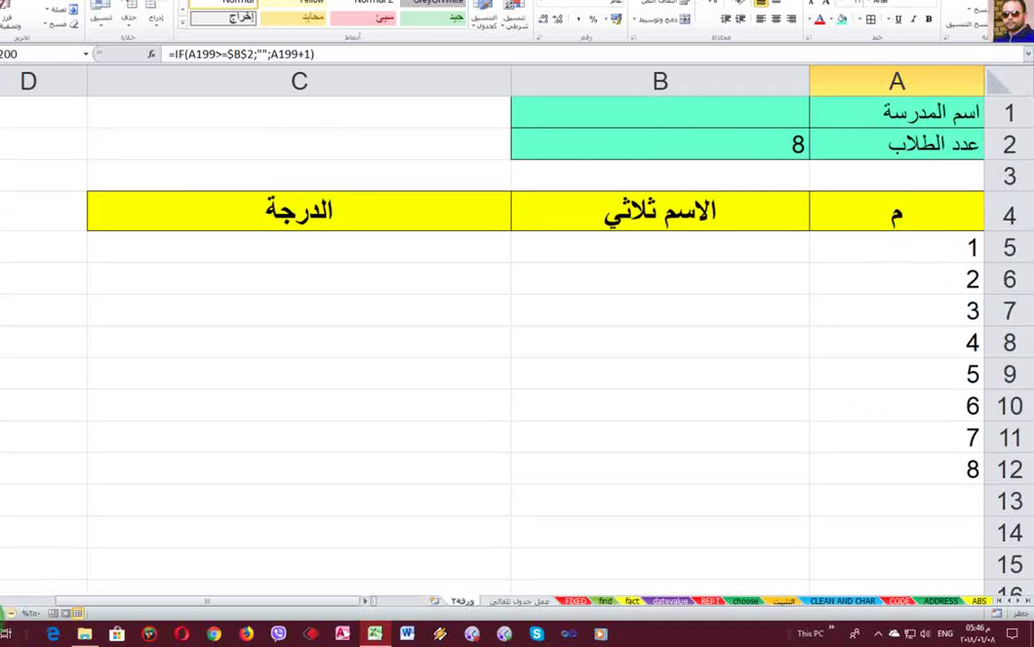
{"action": "scroll", "coordinate": [516, 333], "scroll_direction": "down", "scroll_amount": 4, "text": "ctrl"}
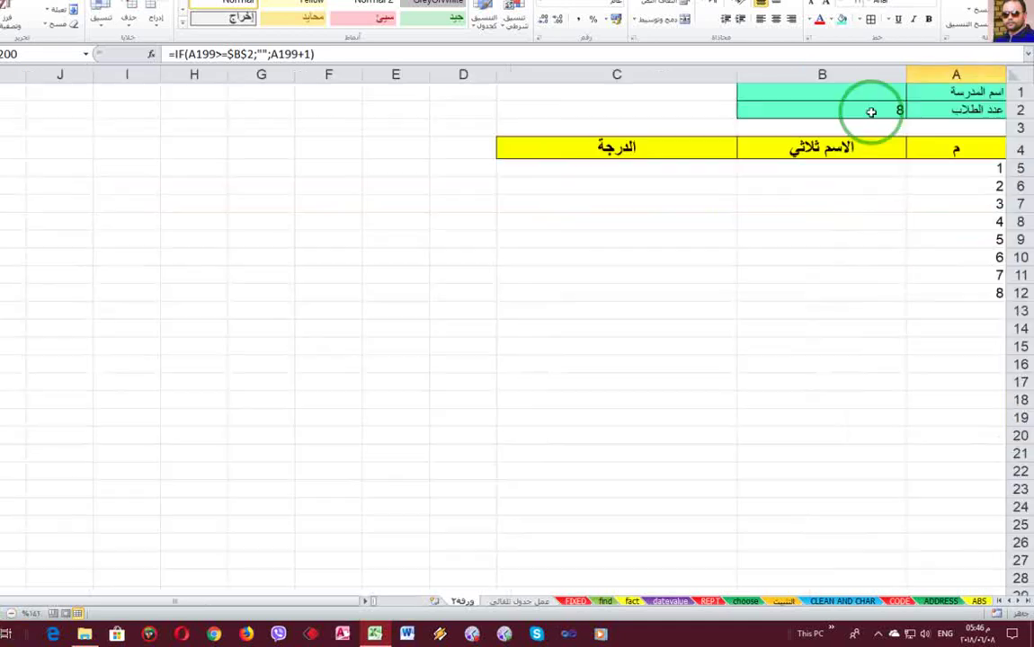
Try student counts of 22 and 100, checking that the numbering extends down column A
{"action": "left_click", "coordinate": [871, 109]}
{"action": "type", "text": "2"}
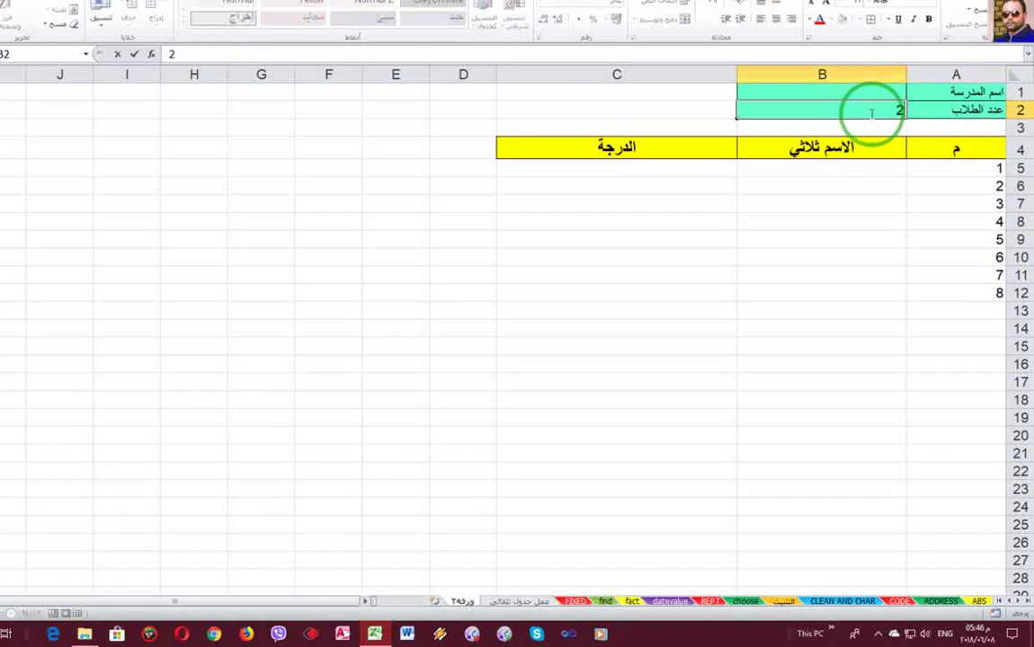
{"action": "type", "text": "2"}
{"action": "left_click", "coordinate": [867, 125]}
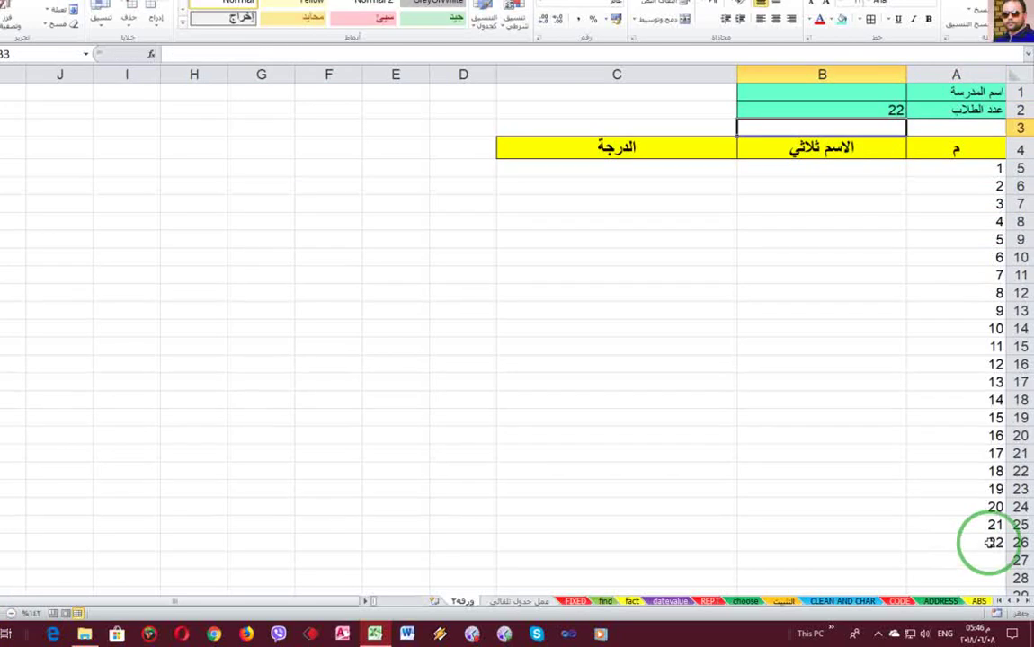
{"action": "left_click", "coordinate": [826, 108]}
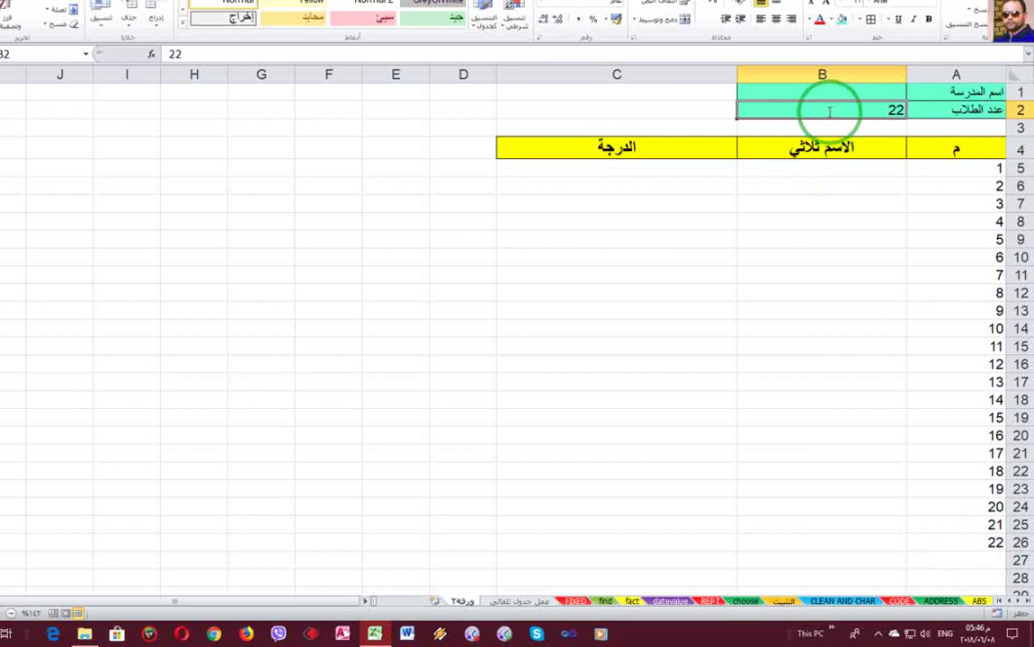
{"action": "type", "text": "100"}
{"action": "left_click", "coordinate": [855, 127]}
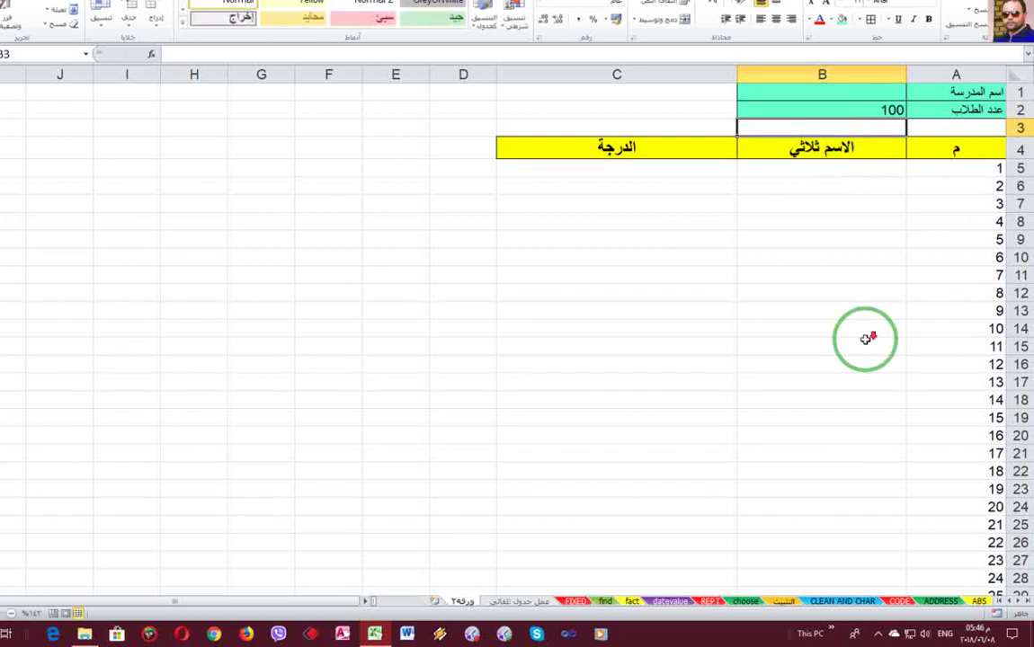
{"action": "scroll", "coordinate": [864, 338], "scroll_direction": "down", "scroll_amount": 5}
{"action": "scroll", "coordinate": [865, 339], "scroll_direction": "down", "scroll_amount": 6}
{"action": "scroll", "coordinate": [864, 338], "scroll_direction": "down", "scroll_amount": 5}
{"action": "scroll", "coordinate": [865, 339], "scroll_direction": "down", "scroll_amount": 6}
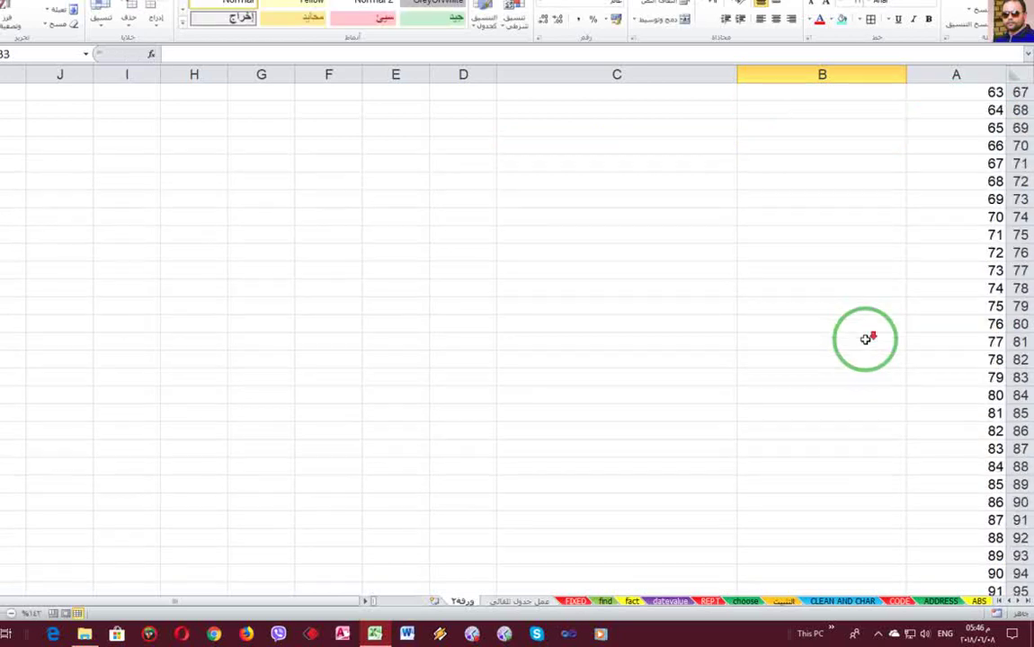
{"action": "scroll", "coordinate": [864, 339], "scroll_direction": "down", "scroll_amount": 6}
{"action": "scroll", "coordinate": [865, 339], "scroll_direction": "down", "scroll_amount": 4}
{"action": "scroll", "coordinate": [864, 337], "scroll_direction": "up", "scroll_amount": 14}
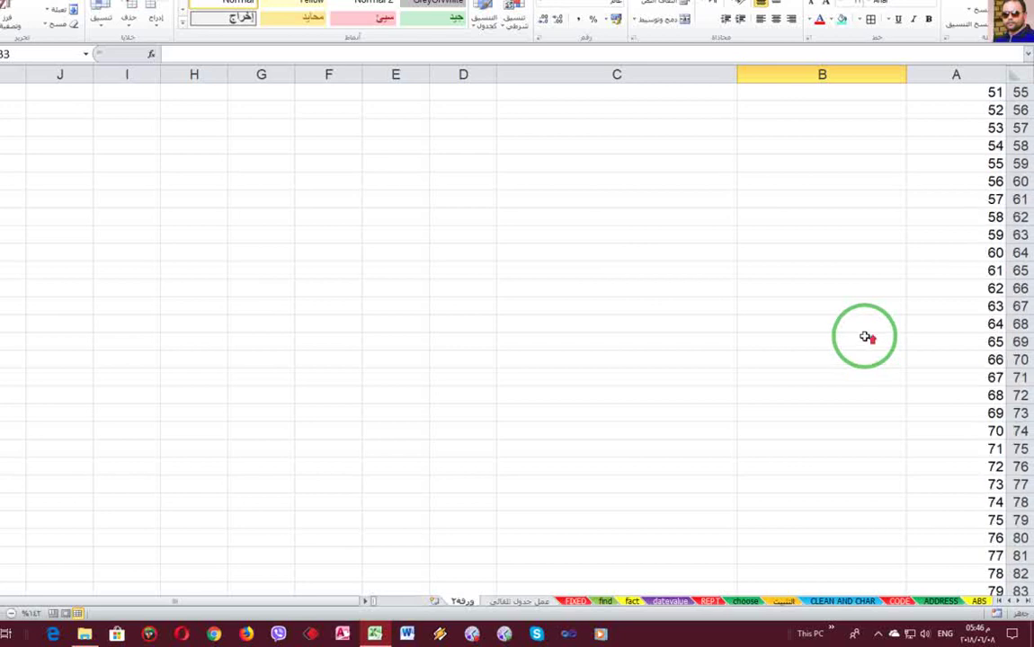
{"action": "scroll", "coordinate": [864, 336], "scroll_direction": "up", "scroll_amount": 6}
{"action": "scroll", "coordinate": [864, 336], "scroll_direction": "up", "scroll_amount": 12}
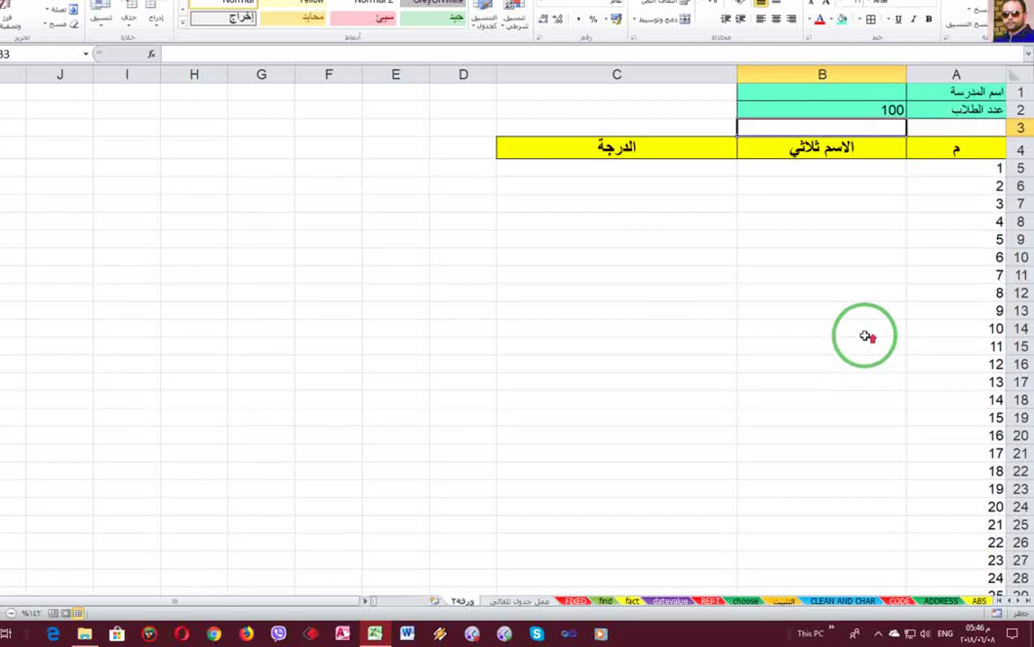
Set the student count to 1 and select the single table row A5:C5
{"action": "left_click", "coordinate": [870, 109]}
{"action": "key", "text": "Delete"}
{"action": "type", "text": "1"}
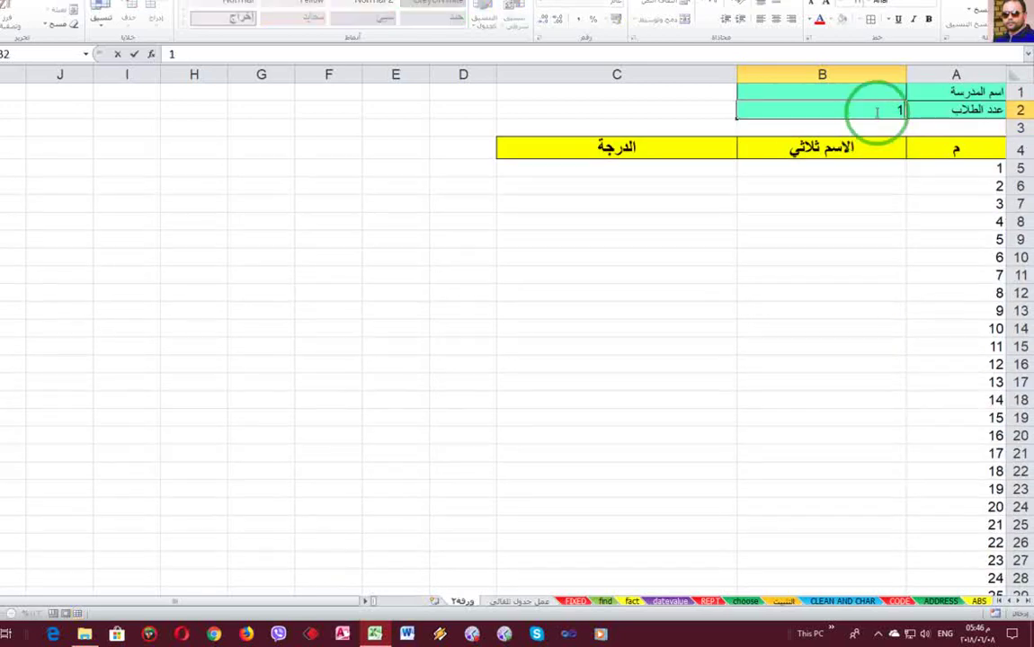
{"action": "key", "text": "Return"}
{"action": "left_click", "coordinate": [940, 169]}
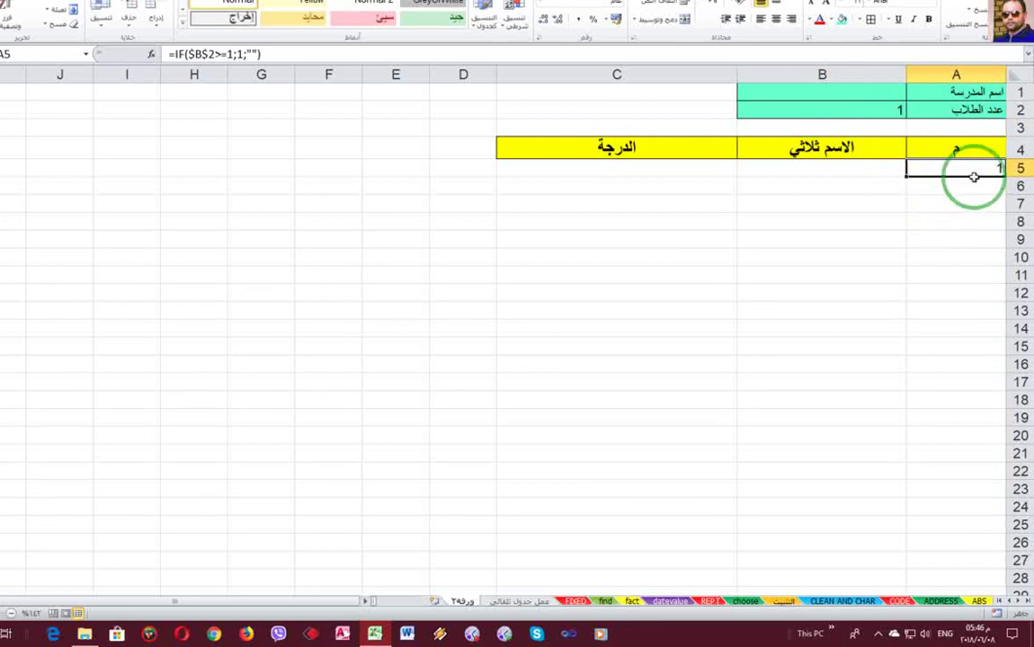
{"action": "left_click_drag", "start_coordinate": [914, 167], "coordinate": [585, 171]}
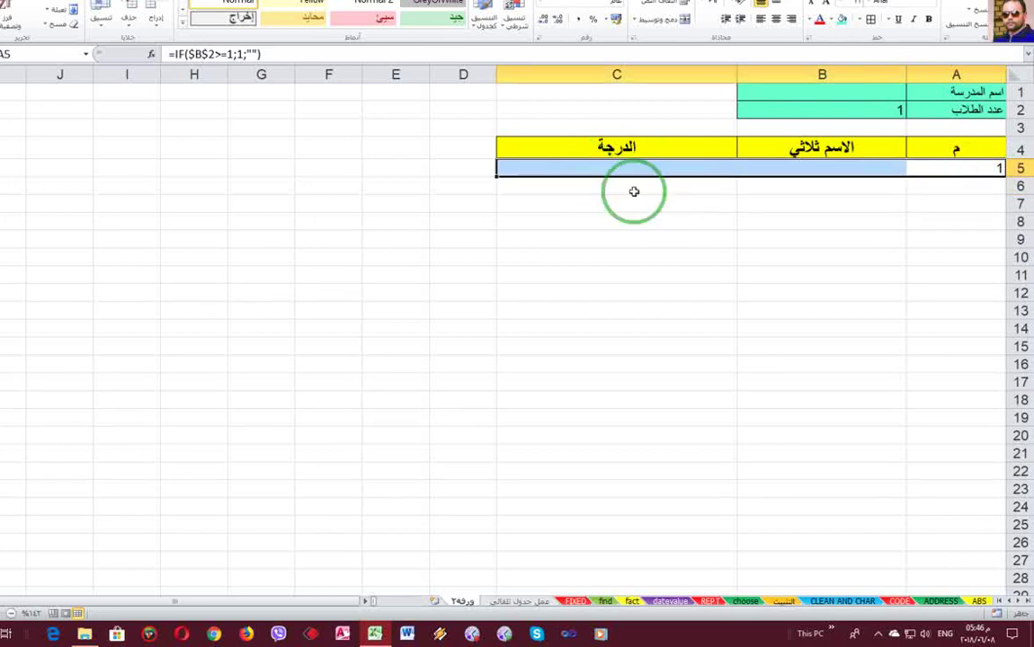
Set the student count to 5 and select the numbered rows A5:C9
{"action": "left_click", "coordinate": [837, 108]}
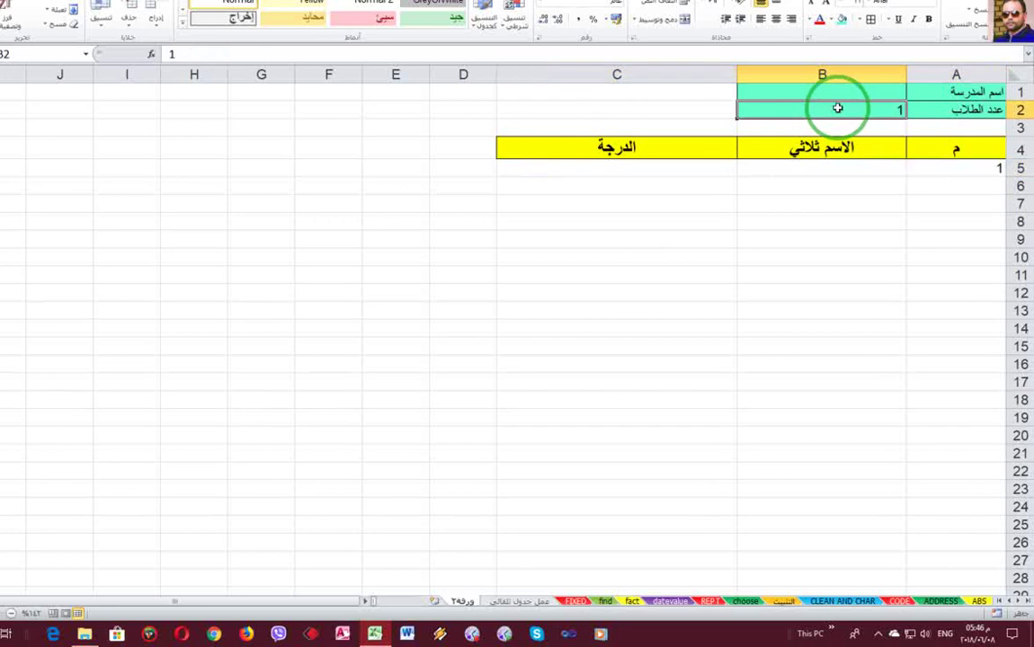
{"action": "type", "text": "5"}
{"action": "key", "text": "Return"}
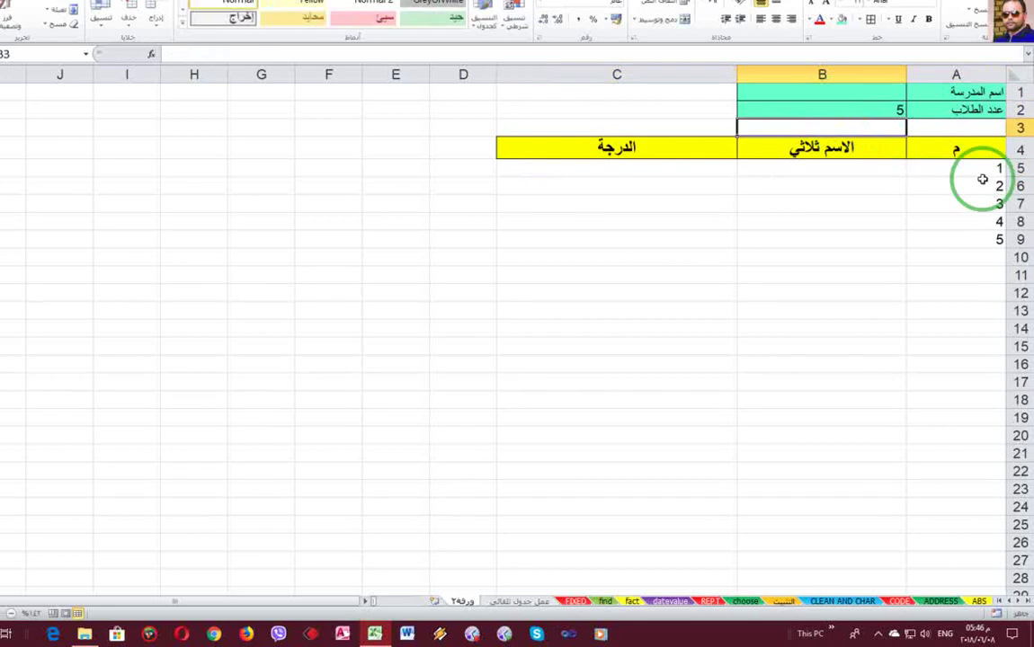
{"action": "left_click_drag", "start_coordinate": [988, 169], "coordinate": [557, 242]}
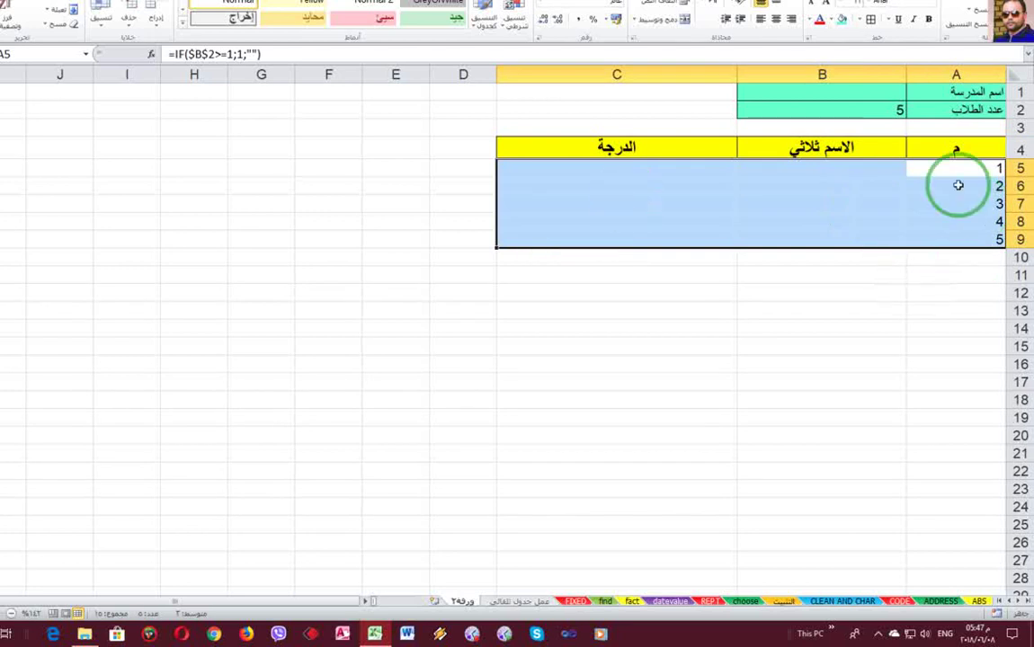
Enter =ISBLANK(A5) in cell E5
{"action": "left_click", "coordinate": [440, 170]}
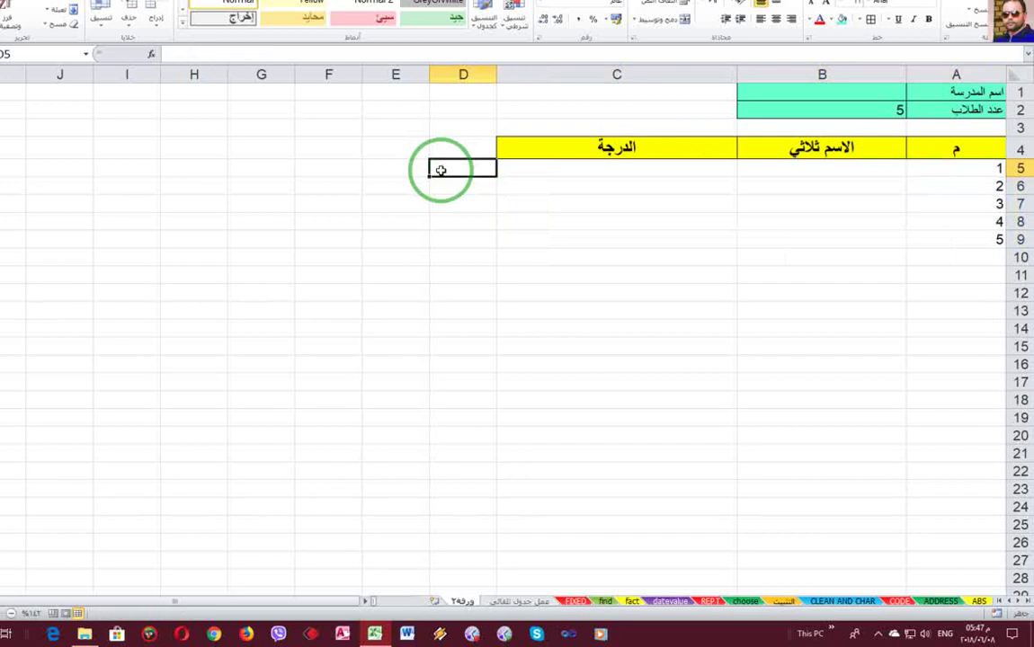
{"action": "left_click", "coordinate": [395, 172]}
{"action": "left_click", "coordinate": [395, 172]}
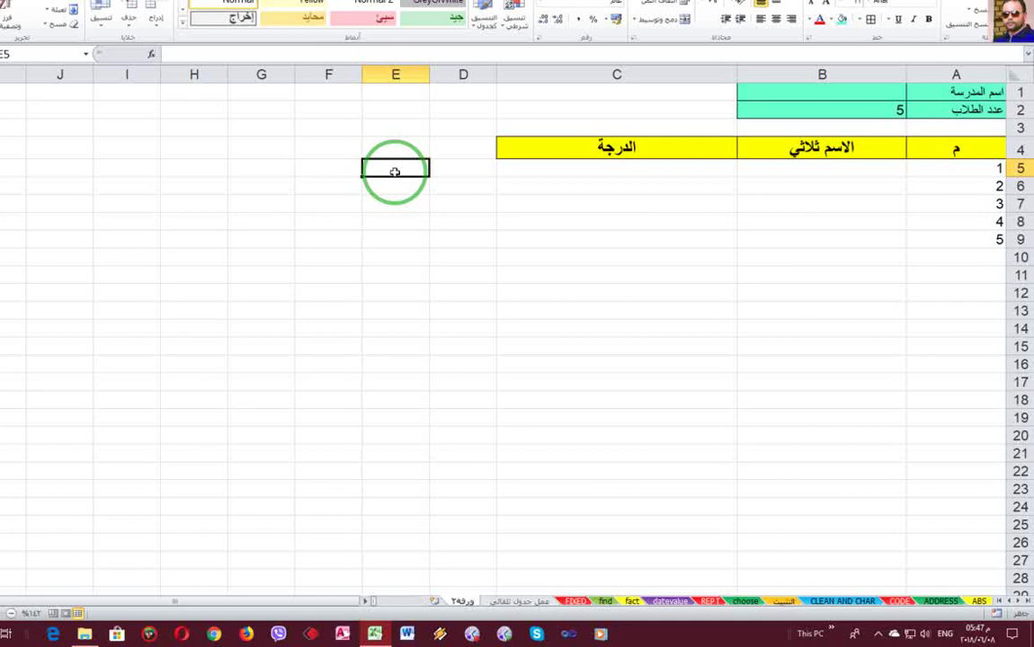
{"action": "type", "text": "="}
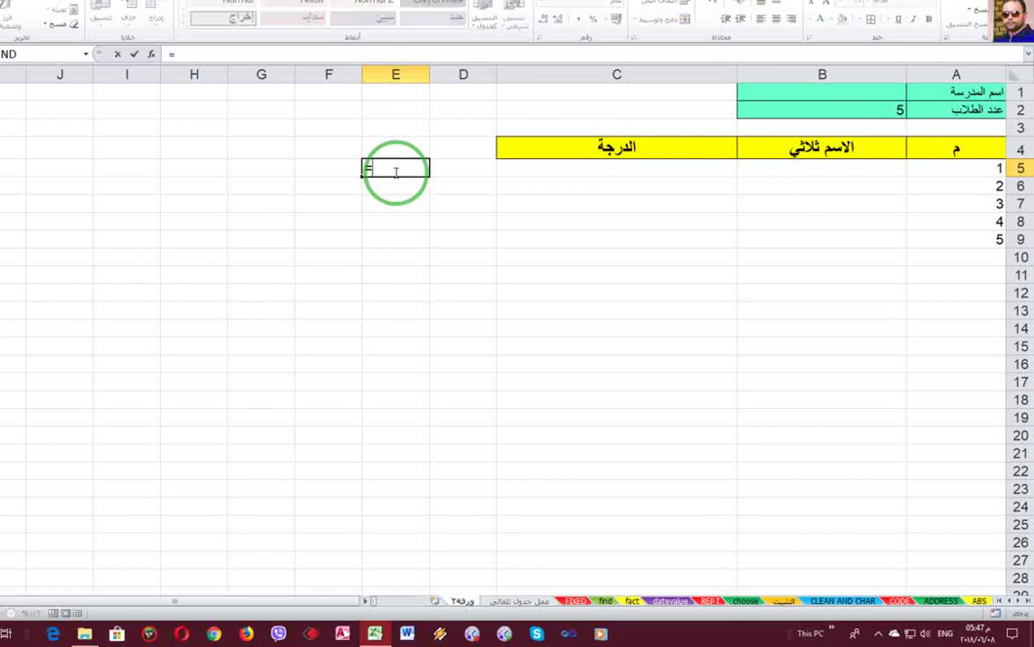
{"action": "type", "text": "i"}
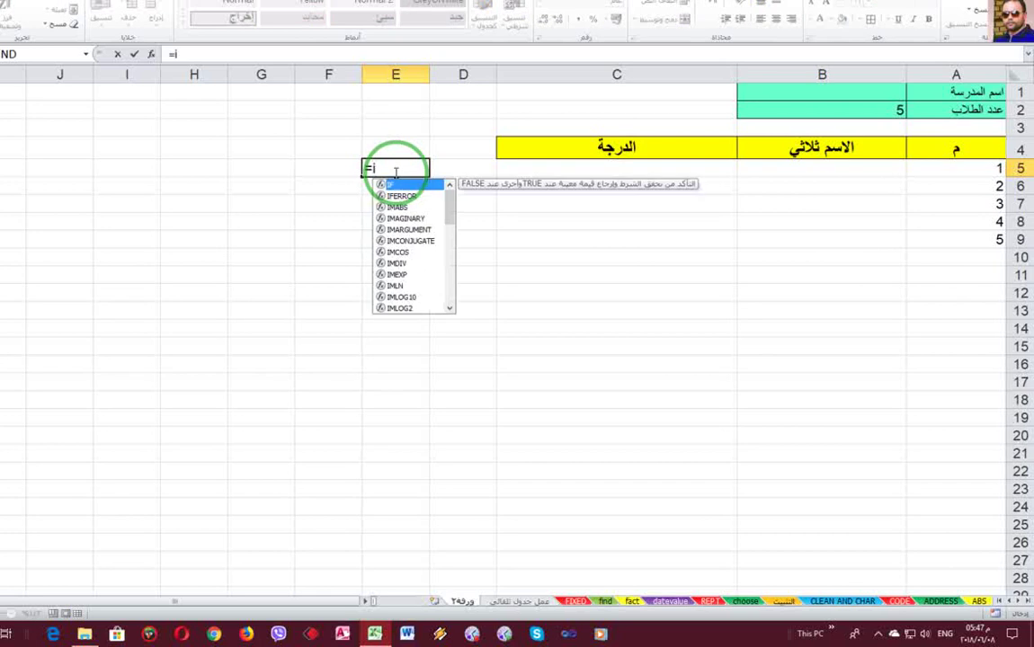
{"action": "type", "text": "s"}
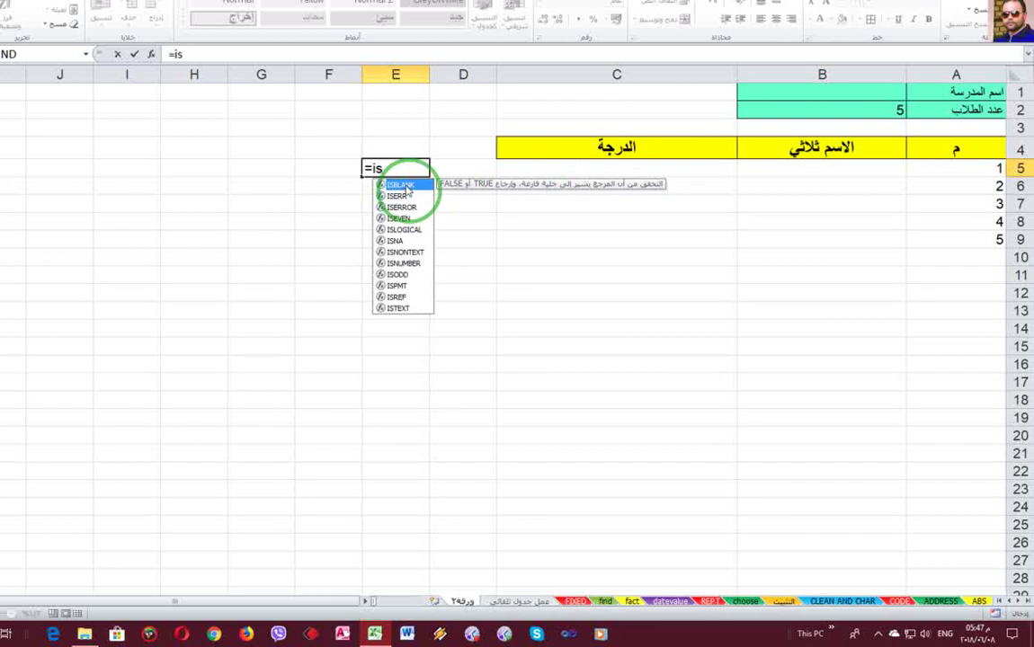
{"action": "double_click", "coordinate": [407, 187]}
{"action": "left_click", "coordinate": [984, 170]}
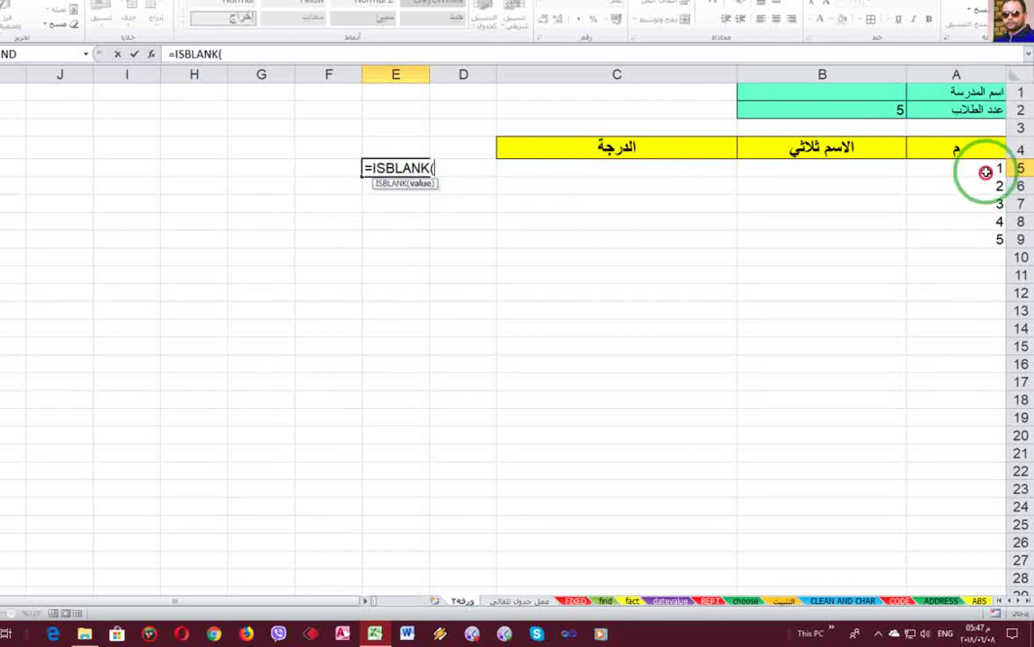
{"action": "key", "text": "Return"}
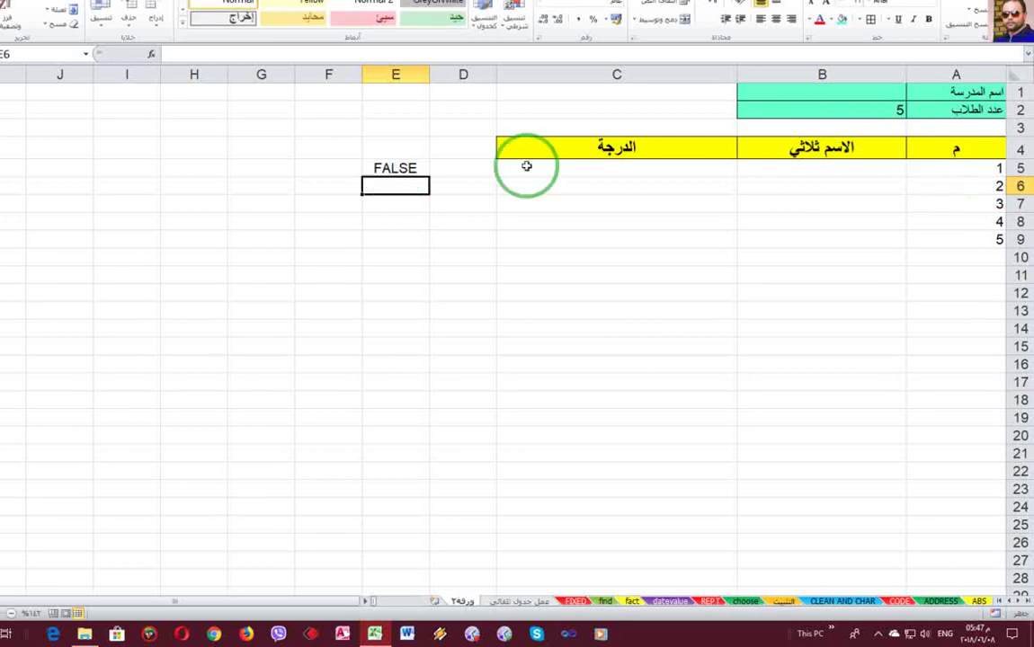
Fill the ISBLANK check down column E to row 16, each reading FALSE
{"action": "key", "text": "Up"}
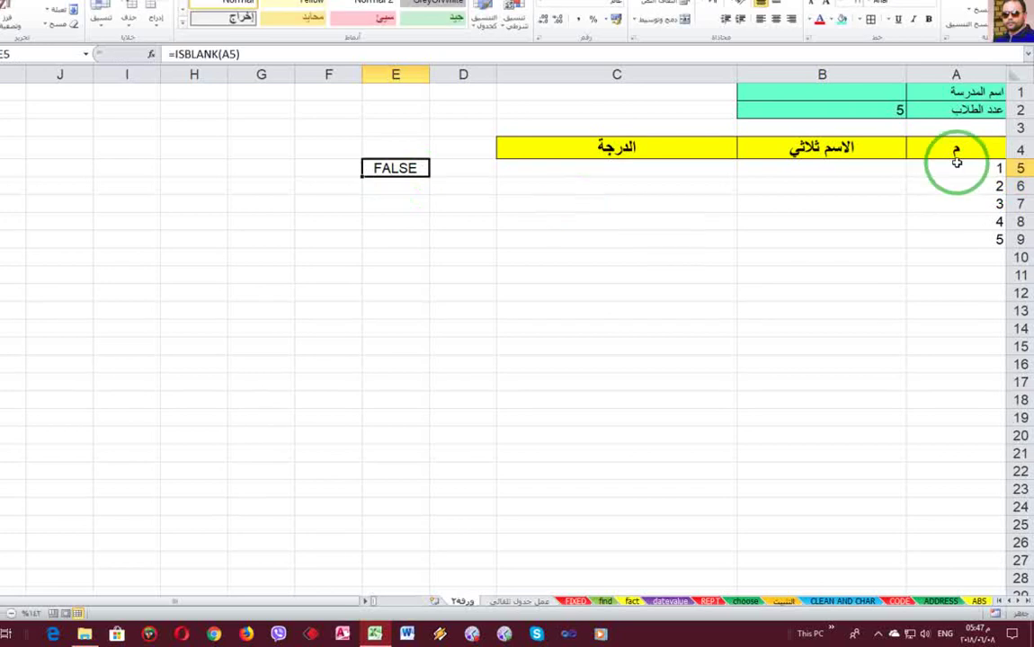
{"action": "left_click_drag", "start_coordinate": [362, 176], "coordinate": [382, 370]}
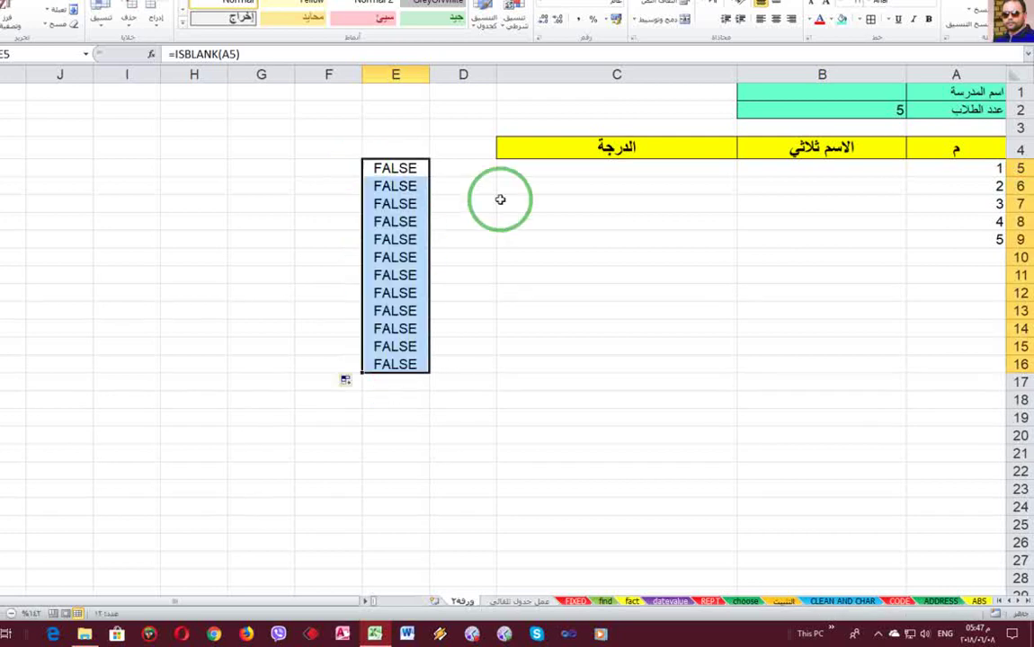
{"action": "left_click", "coordinate": [1021, 185]}
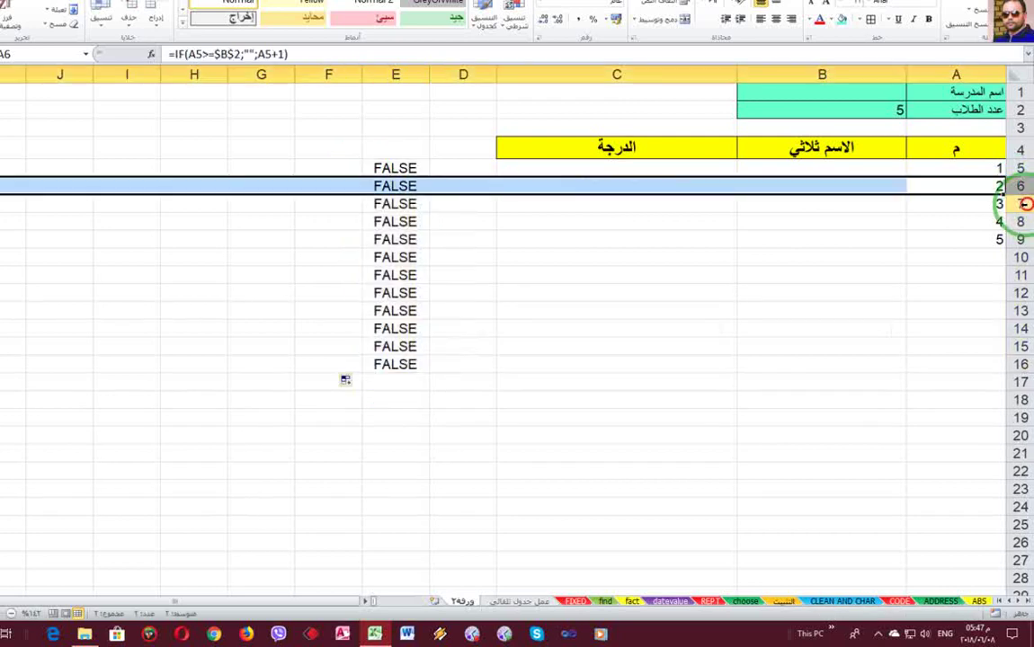
{"action": "left_click", "coordinate": [1021, 203]}
{"action": "left_click", "coordinate": [1022, 221]}
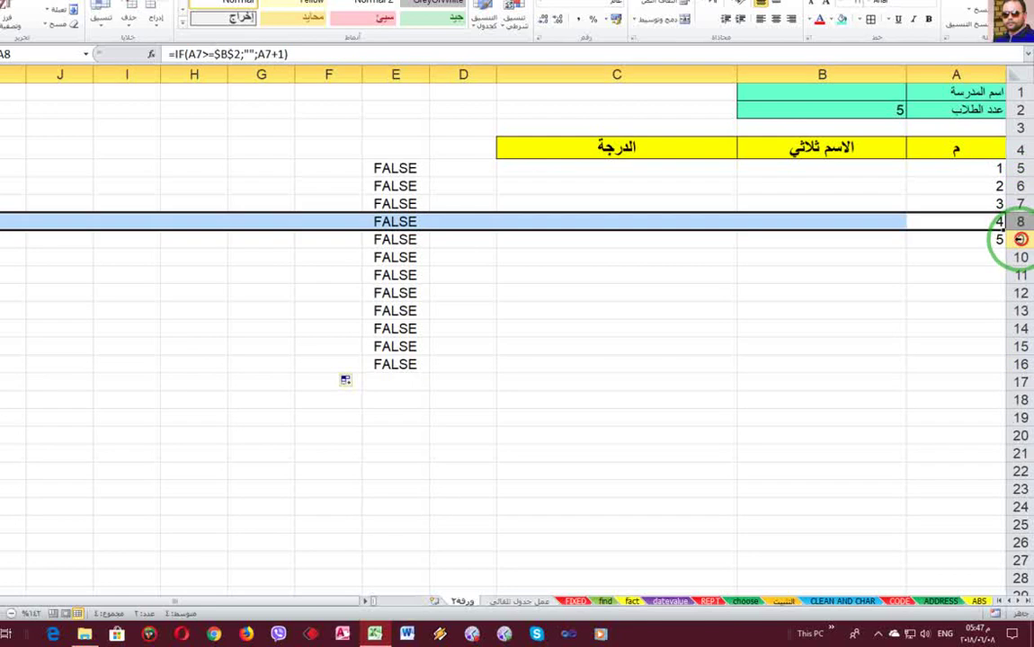
{"action": "left_click", "coordinate": [1020, 239]}
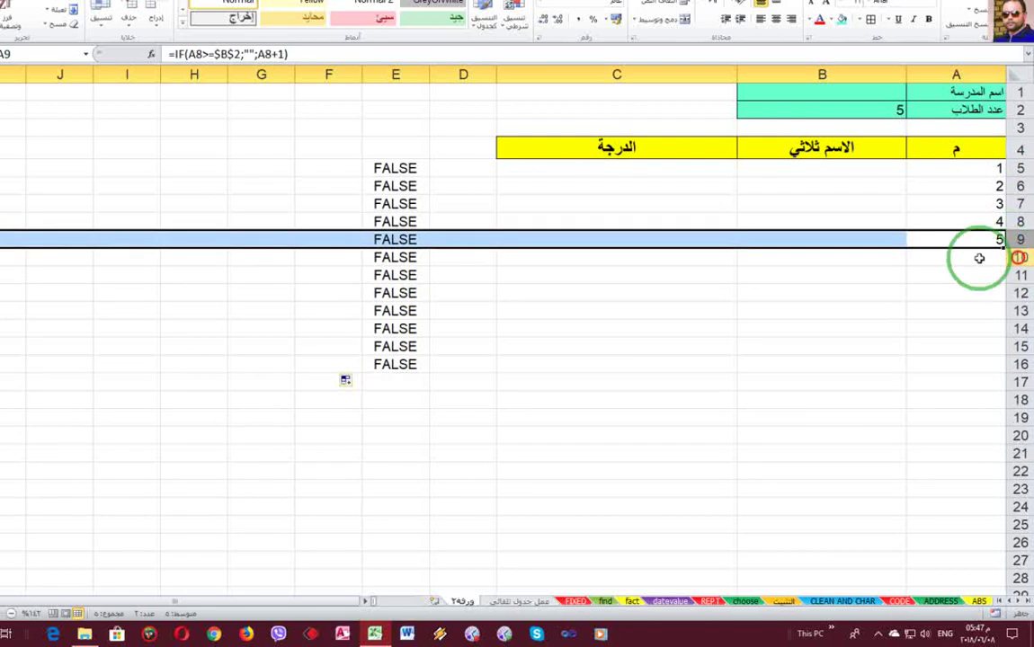
{"action": "left_click", "coordinate": [1010, 258]}
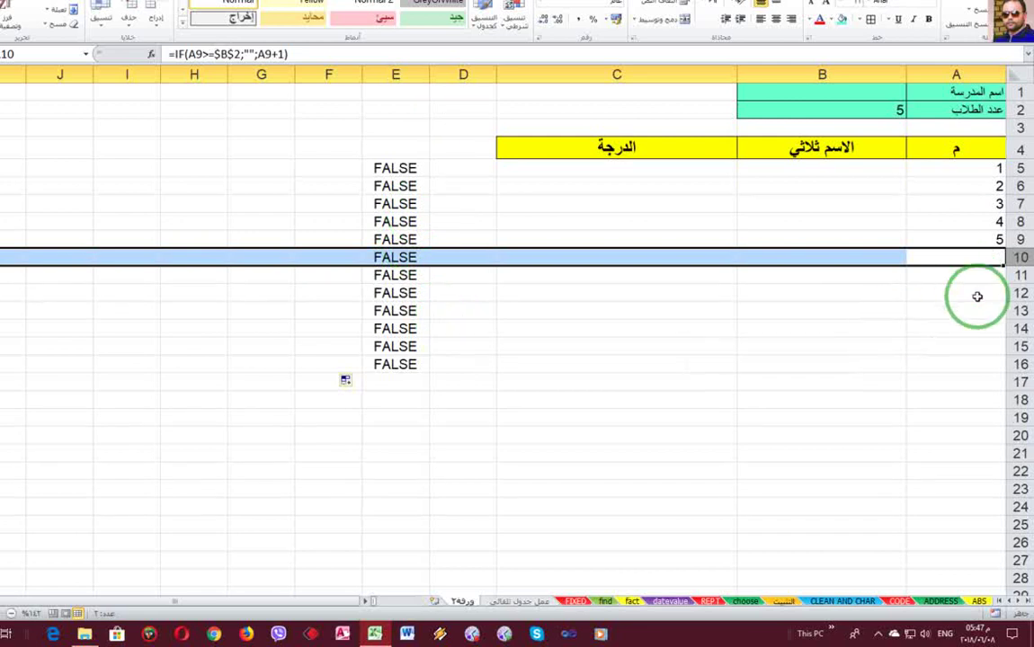
{"action": "left_click", "coordinate": [953, 261]}
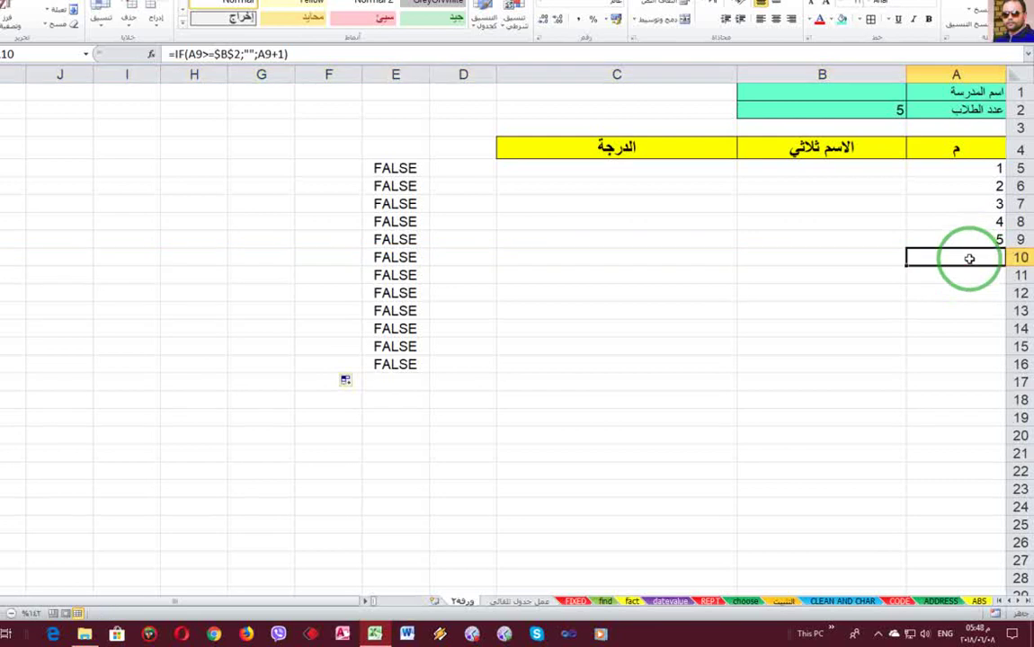
{"action": "double_click", "coordinate": [968, 260]}
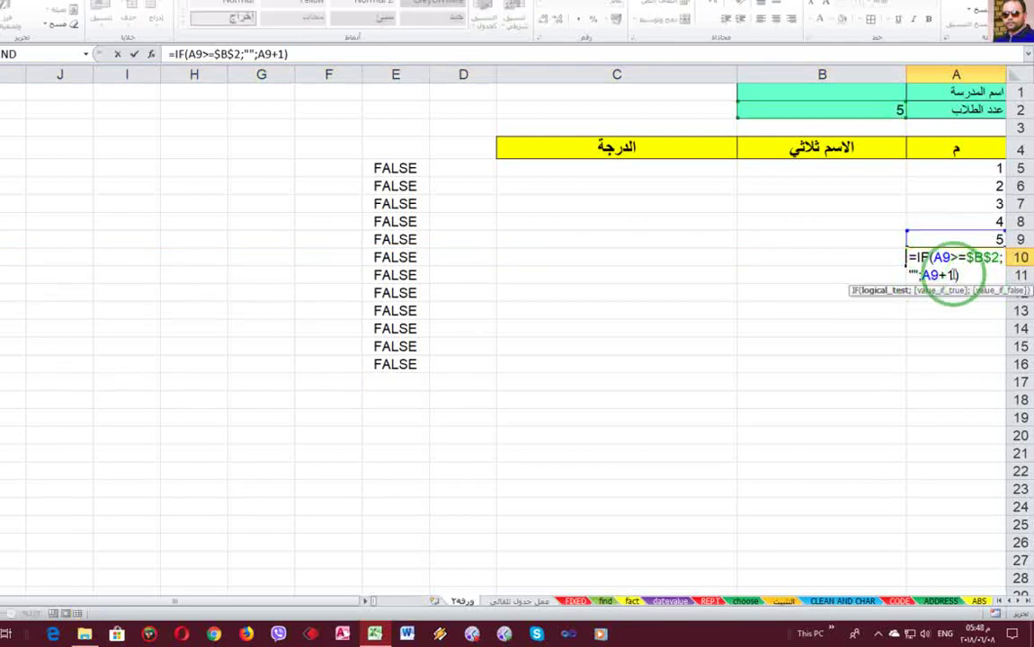
{"action": "key", "text": "Escape"}
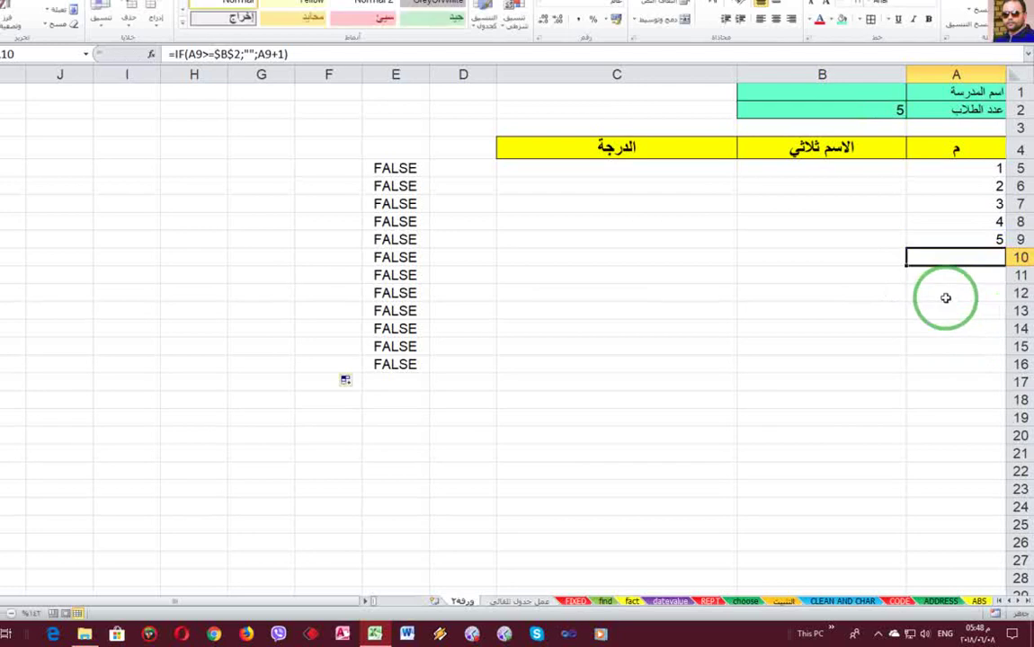
{"action": "double_click", "coordinate": [944, 298]}
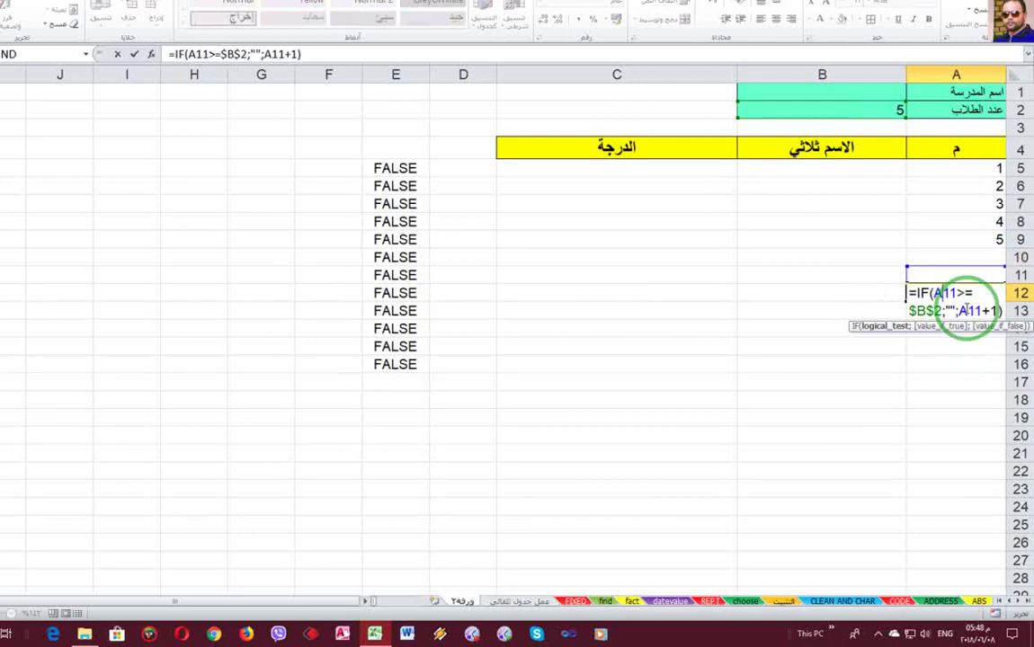
{"action": "key", "text": "Escape"}
{"action": "left_click", "coordinate": [393, 293]}
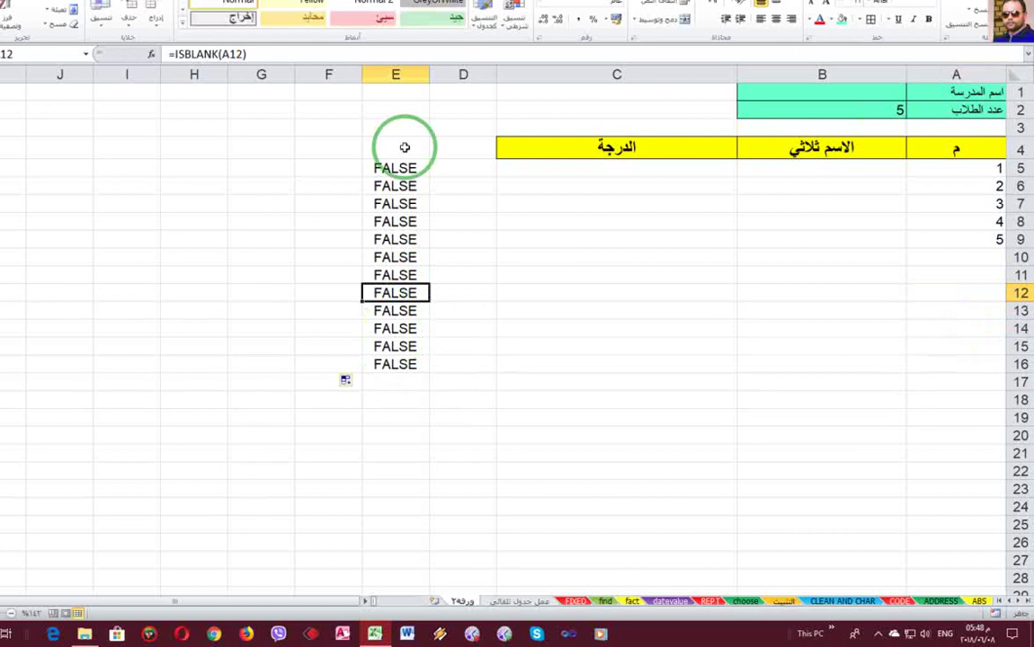
{"action": "left_click", "coordinate": [408, 72]}
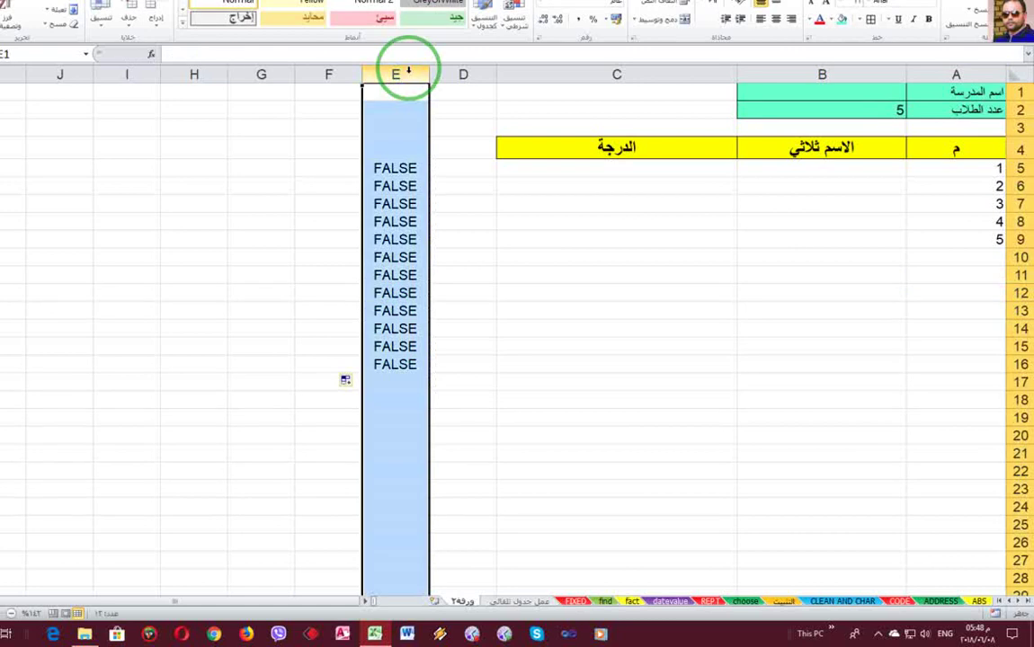
Clear the column E checks and enter =ISNUMBER(A5) in D5
{"action": "key", "text": "Delete"}
{"action": "left_click", "coordinate": [461, 173]}
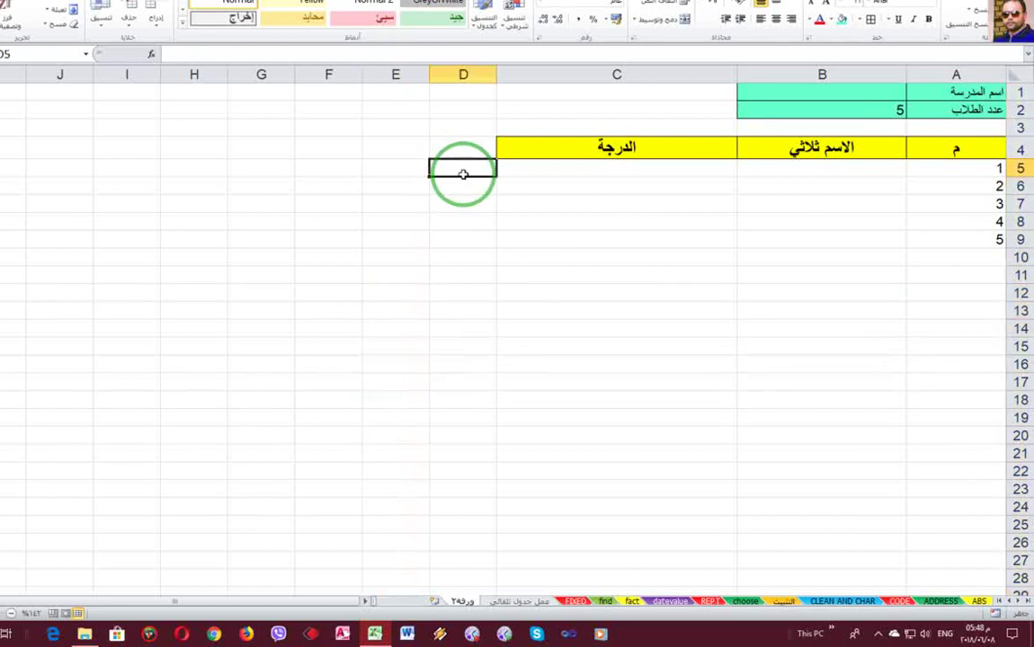
{"action": "type", "text": "="}
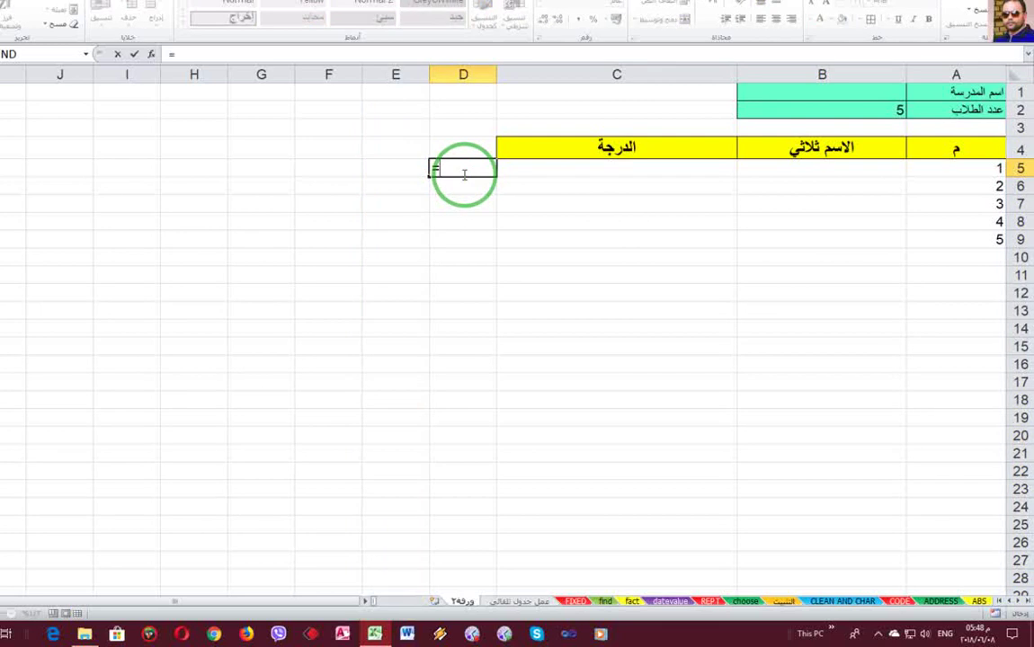
{"action": "type", "text": "s"}
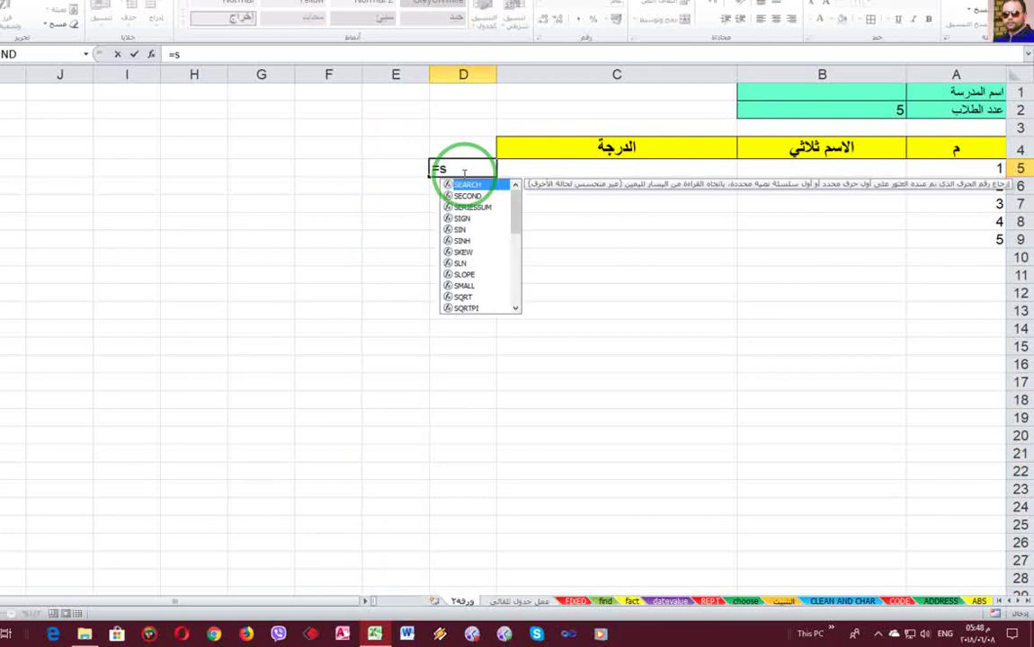
{"action": "type", "text": "n"}
{"action": "key", "text": "BackSpace"}
{"action": "key", "text": "BackSpace"}
{"action": "type", "text": "i"}
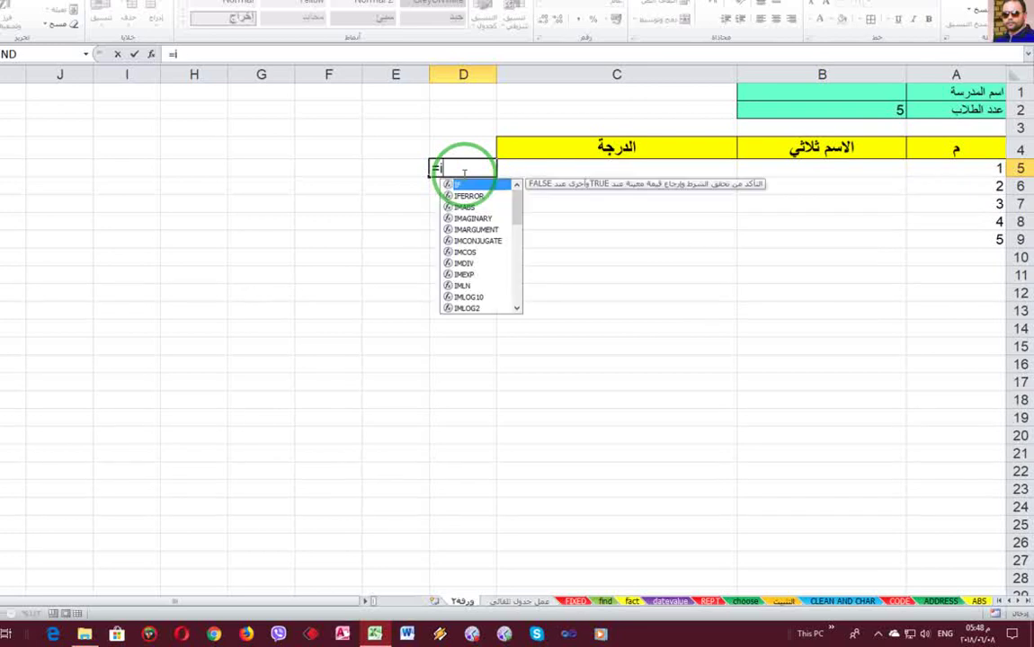
{"action": "type", "text": "sn"}
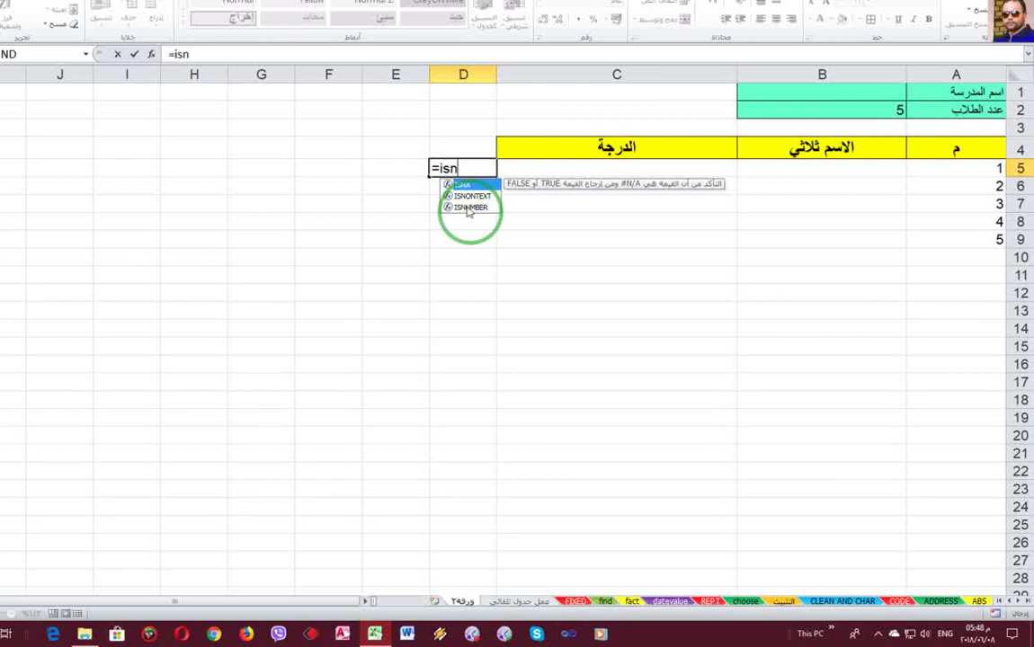
{"action": "left_click", "coordinate": [469, 209]}
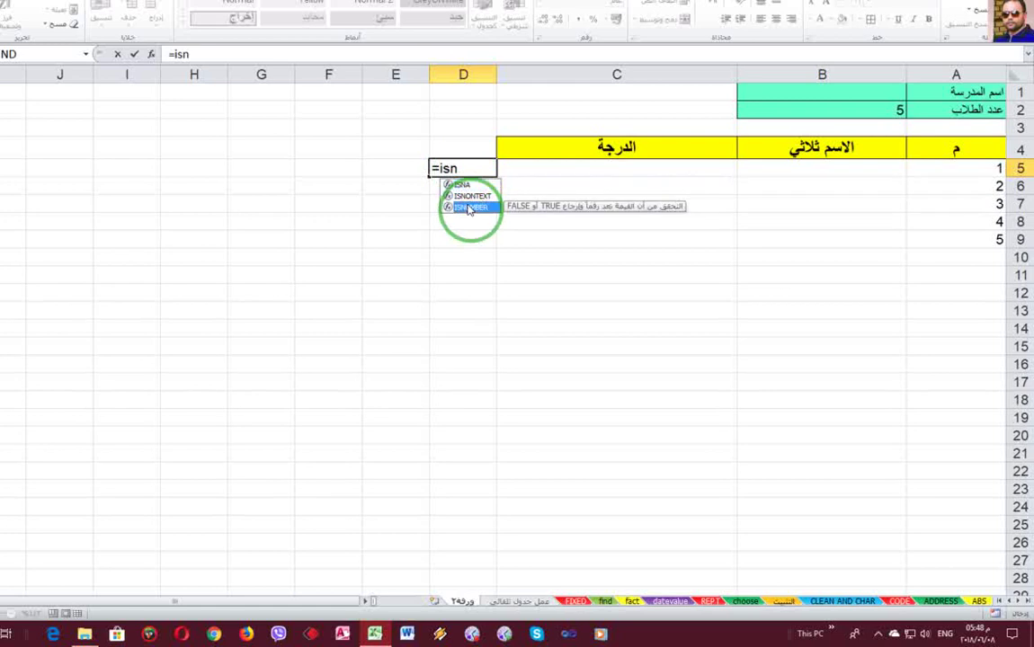
{"action": "double_click", "coordinate": [469, 209]}
{"action": "left_click", "coordinate": [956, 177]}
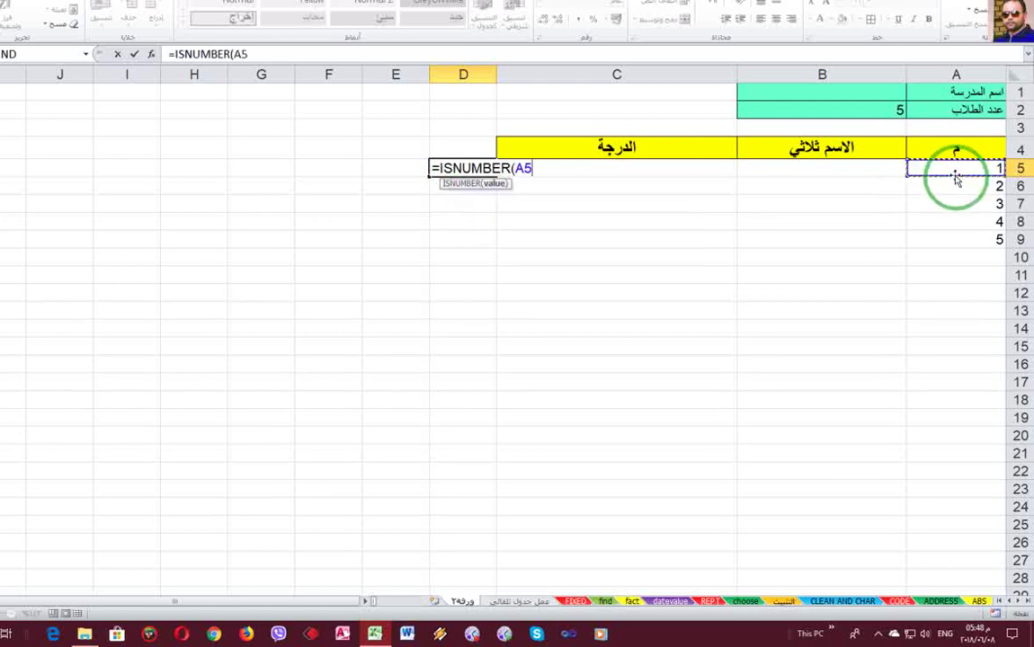
{"action": "key", "text": "Return"}
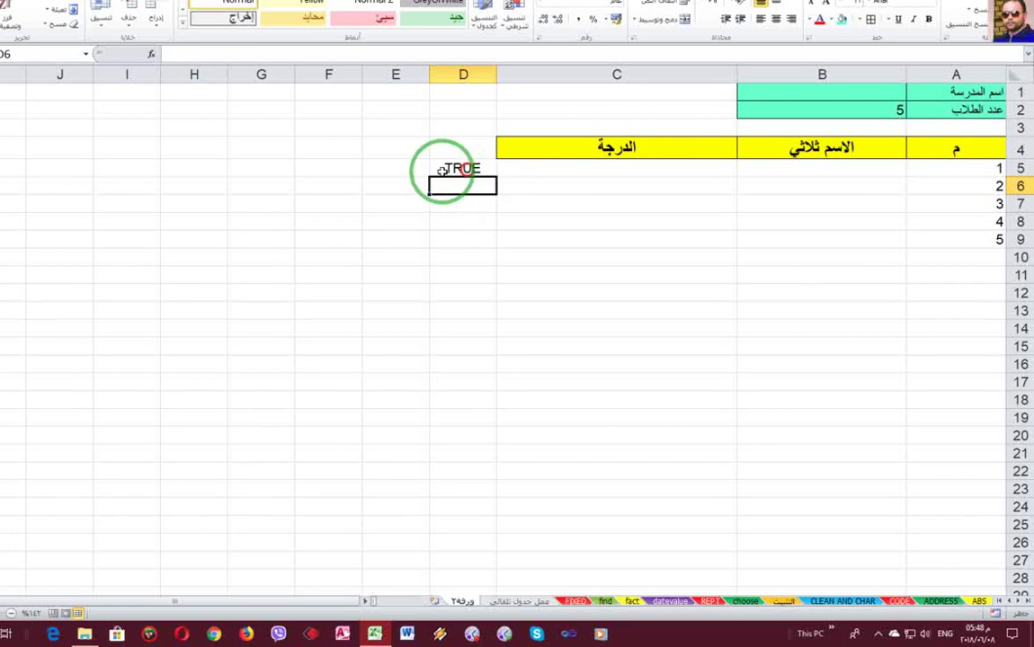
Fill the ISNUMBER check down D5:D20, showing TRUE for rows 5–9
{"action": "left_click", "coordinate": [441, 172]}
{"action": "left_click_drag", "start_coordinate": [463, 186], "coordinate": [395, 400]}
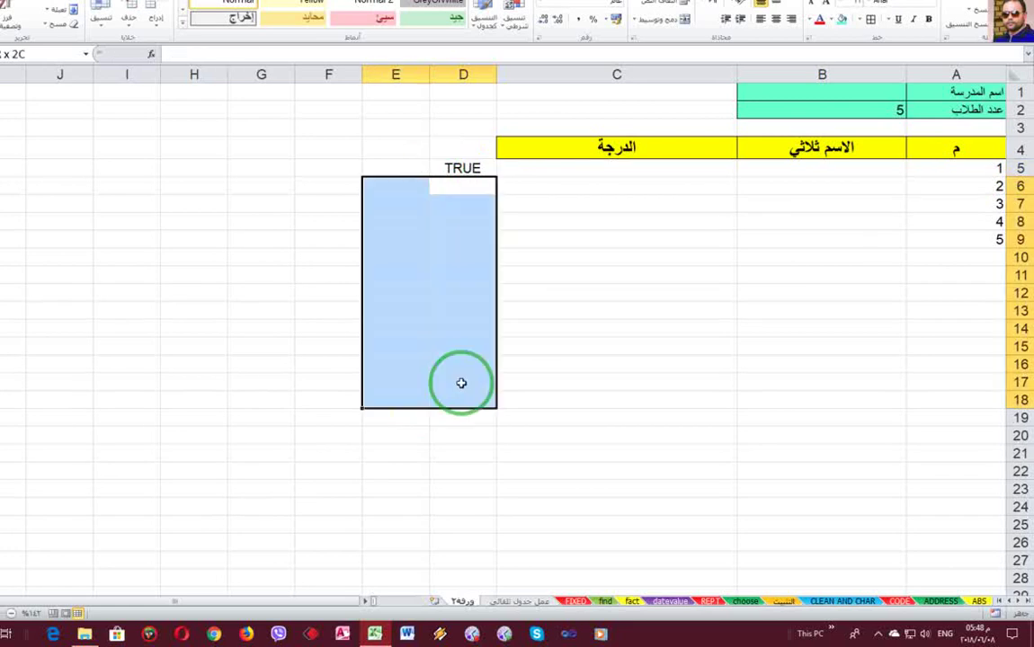
{"action": "left_click", "coordinate": [454, 169]}
{"action": "left_click_drag", "start_coordinate": [430, 177], "coordinate": [438, 435]}
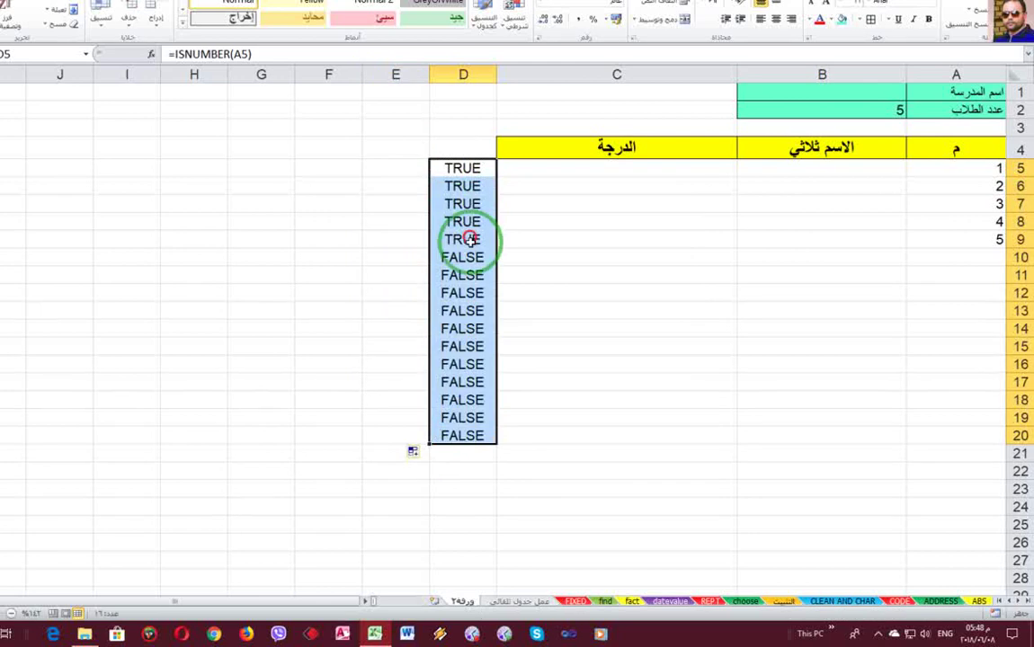
{"action": "left_click", "coordinate": [470, 239]}
Set the student count in B2 to 10, extending the numbering to row 14
{"action": "left_click", "coordinate": [1020, 239]}
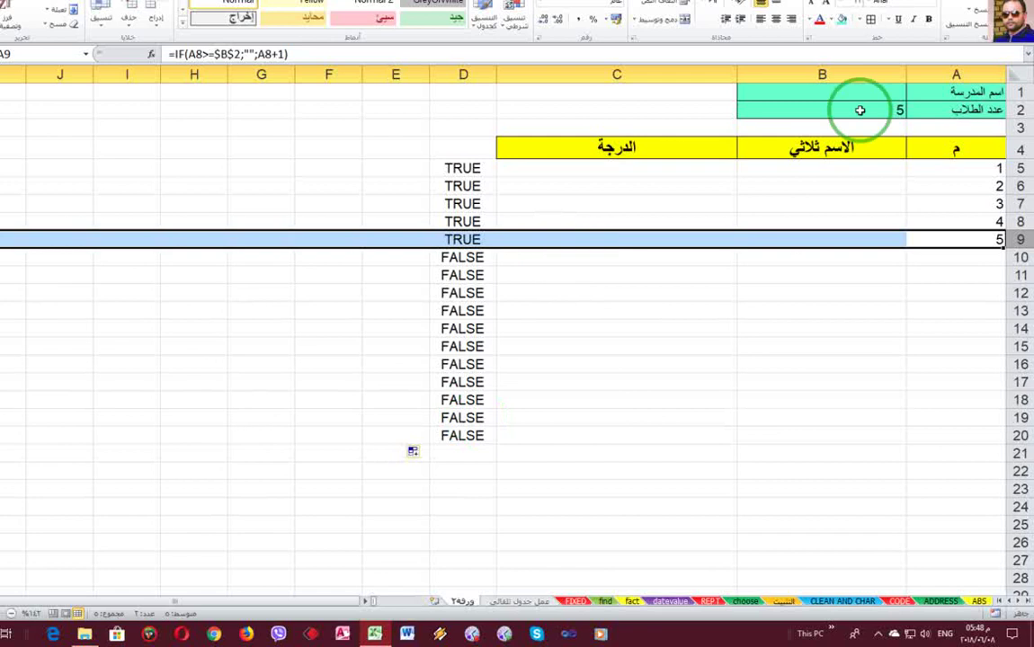
{"action": "left_click", "coordinate": [796, 109]}
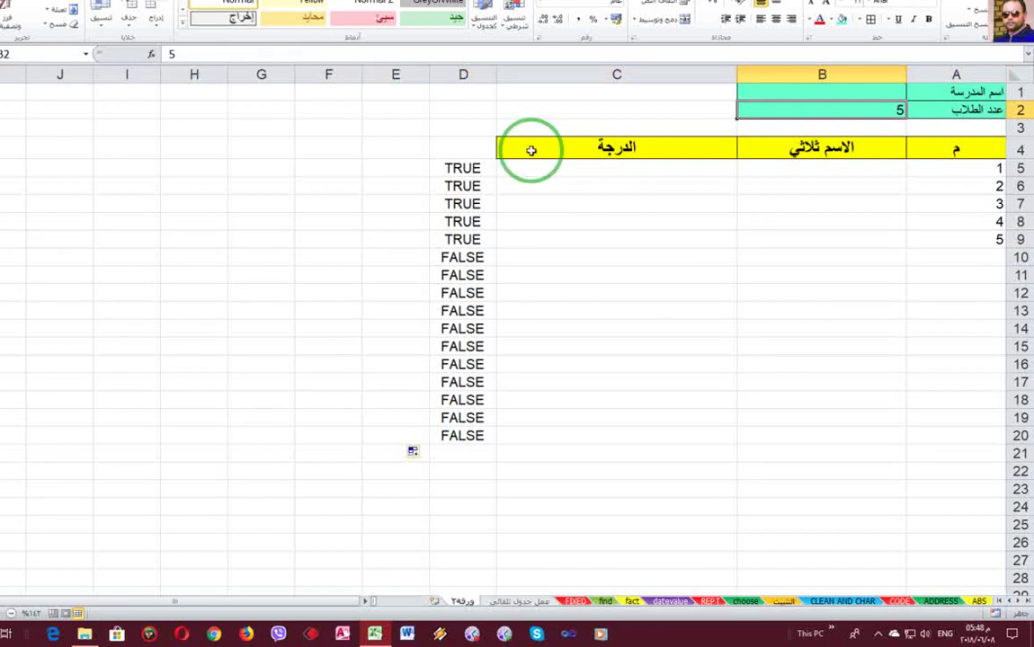
{"action": "type", "text": "10"}
{"action": "key", "text": "Return"}
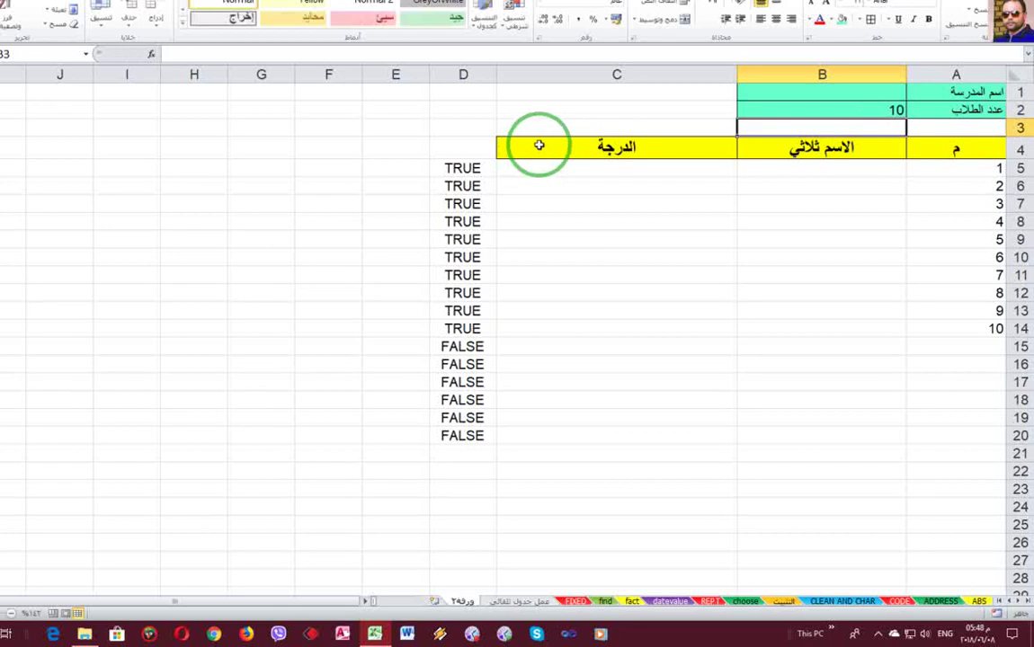
{"action": "left_click", "coordinate": [1005, 329]}
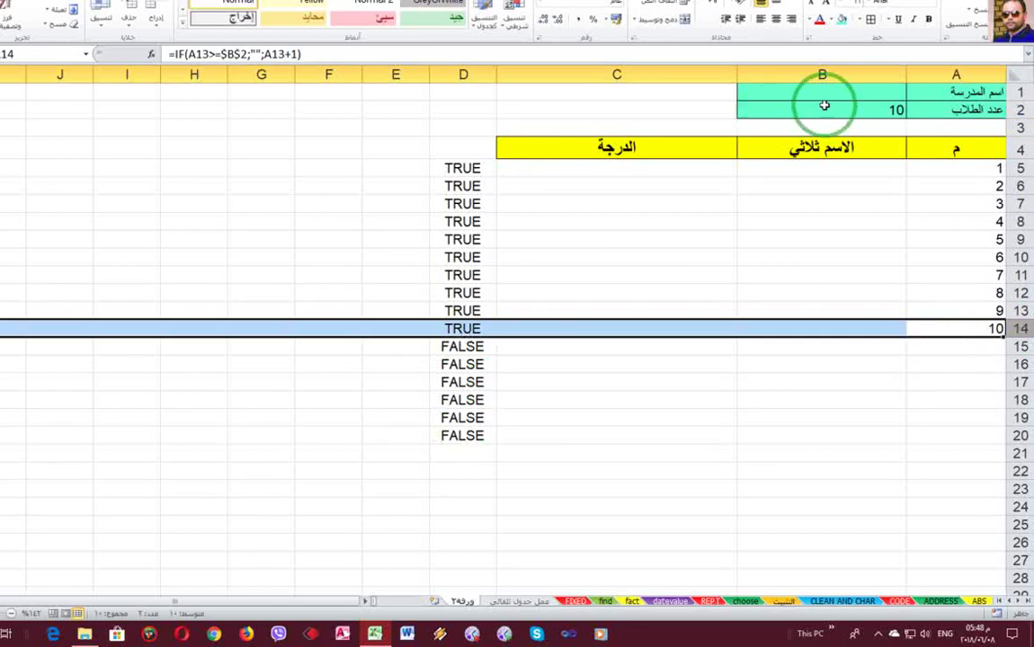
Change B2 to 3, leaving numbers 1–3 and TRUE only in D5:D7
{"action": "left_click", "coordinate": [823, 107]}
{"action": "type", "text": "3"}
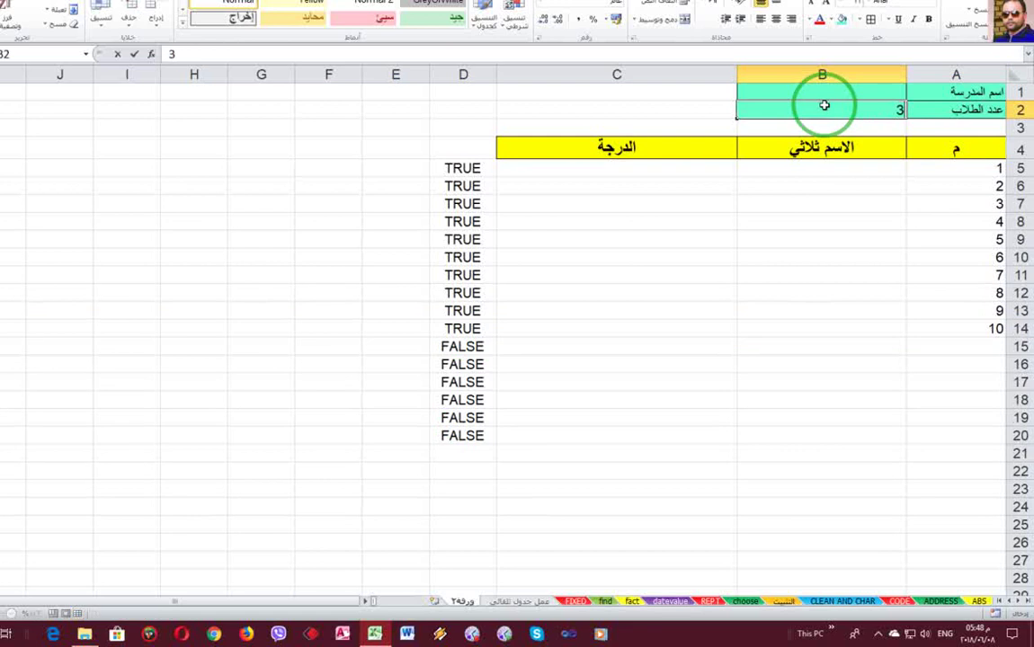
{"action": "key", "text": "Return"}
{"action": "left_click", "coordinate": [1021, 221]}
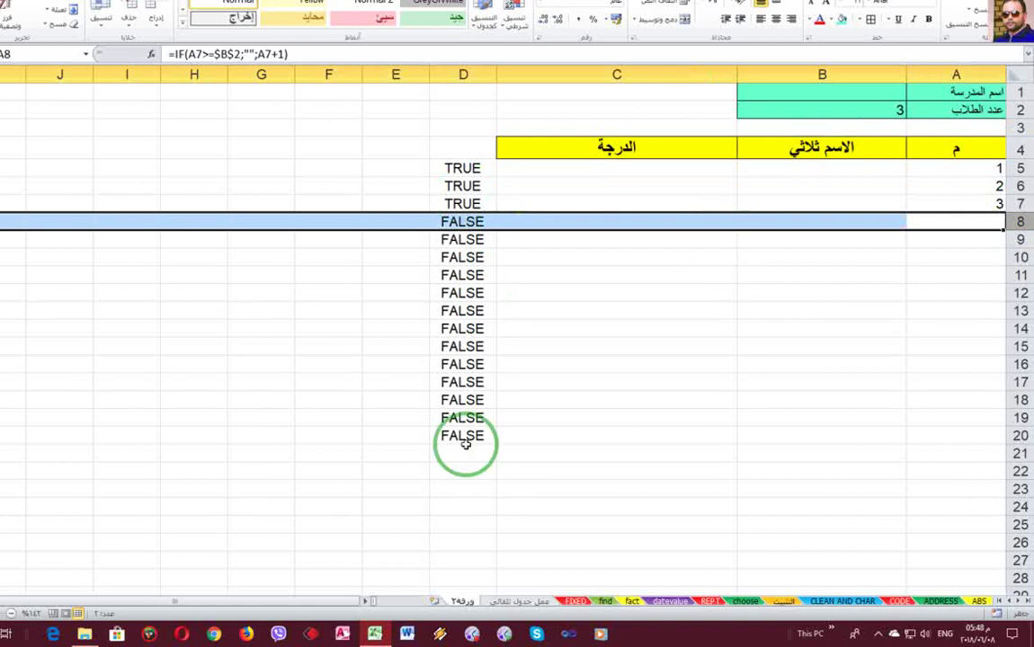
{"action": "left_click", "coordinate": [478, 168]}
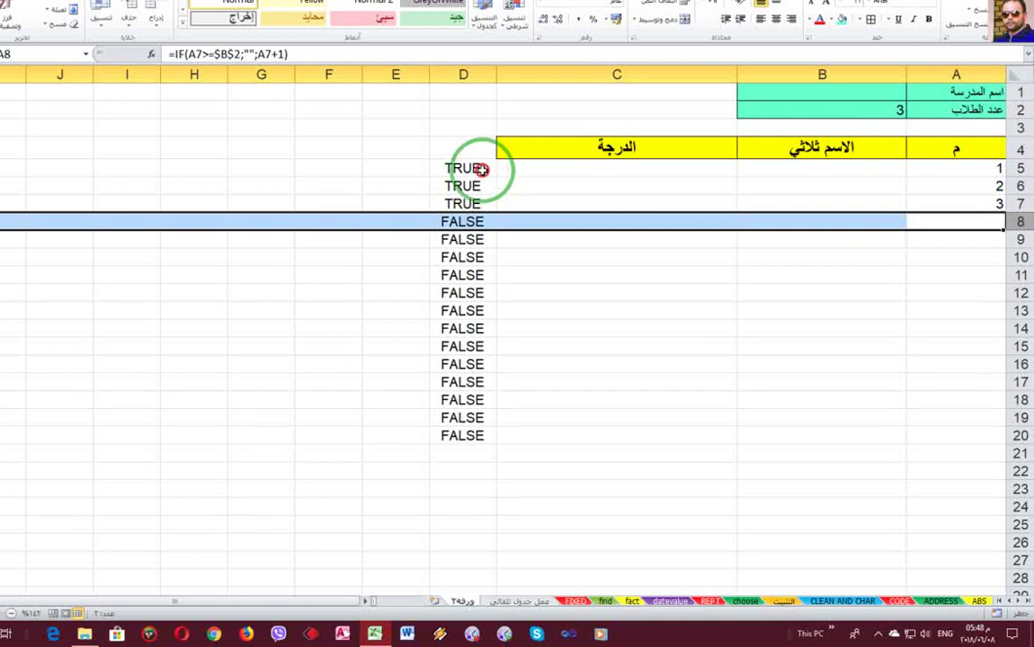
Copy the =ISNUMBER(A5) text from D5's formula bar, then leave the cell unchanged
{"action": "left_click", "coordinate": [219, 55]}
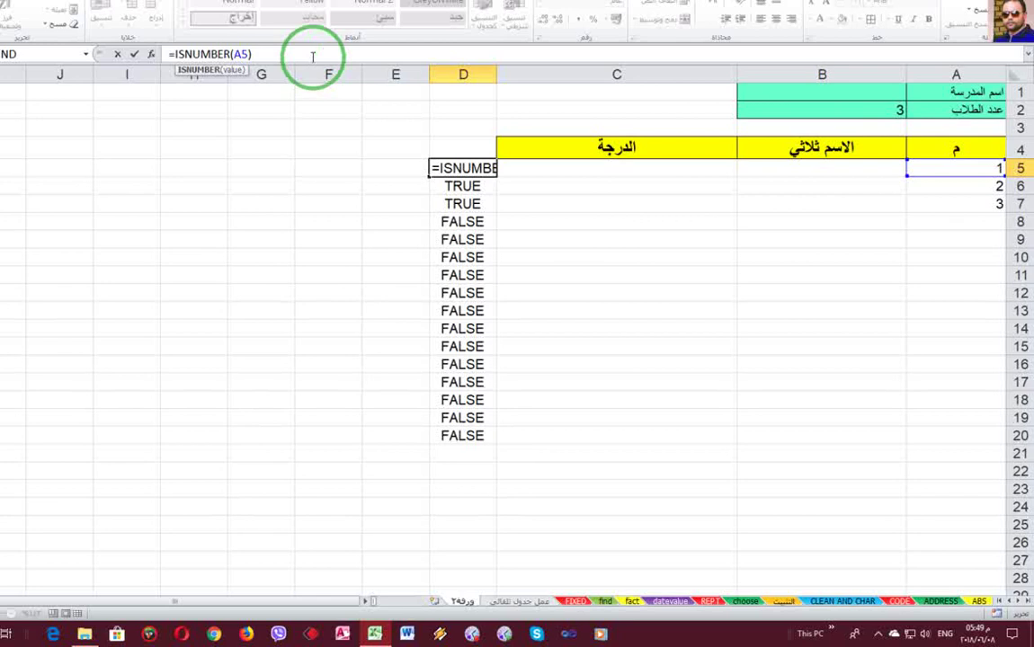
{"action": "left_click", "coordinate": [150, 55]}
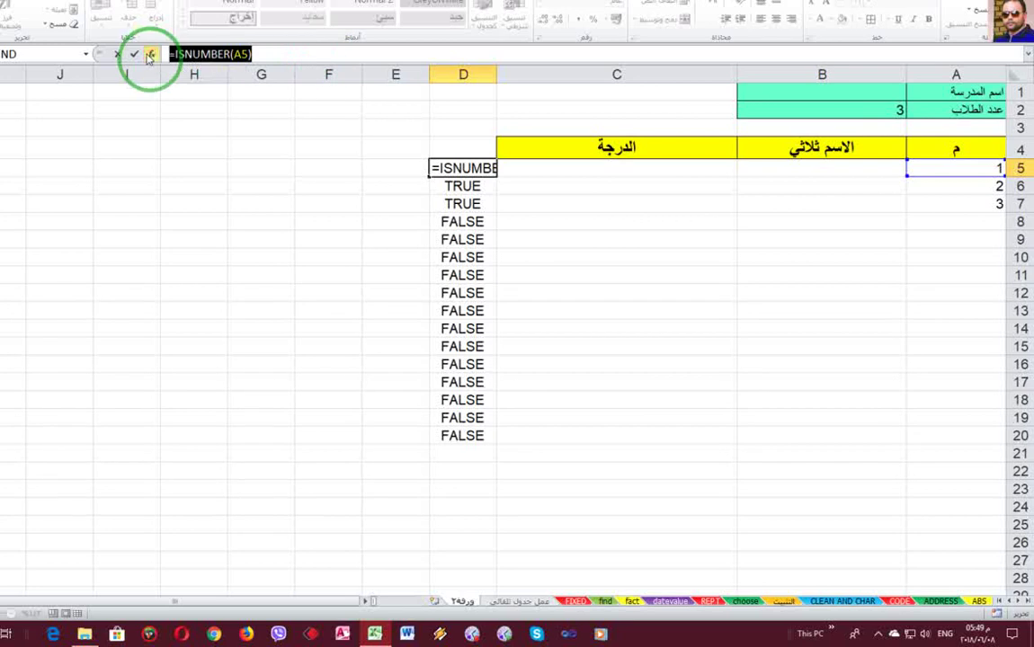
{"action": "left_click", "coordinate": [216, 54]}
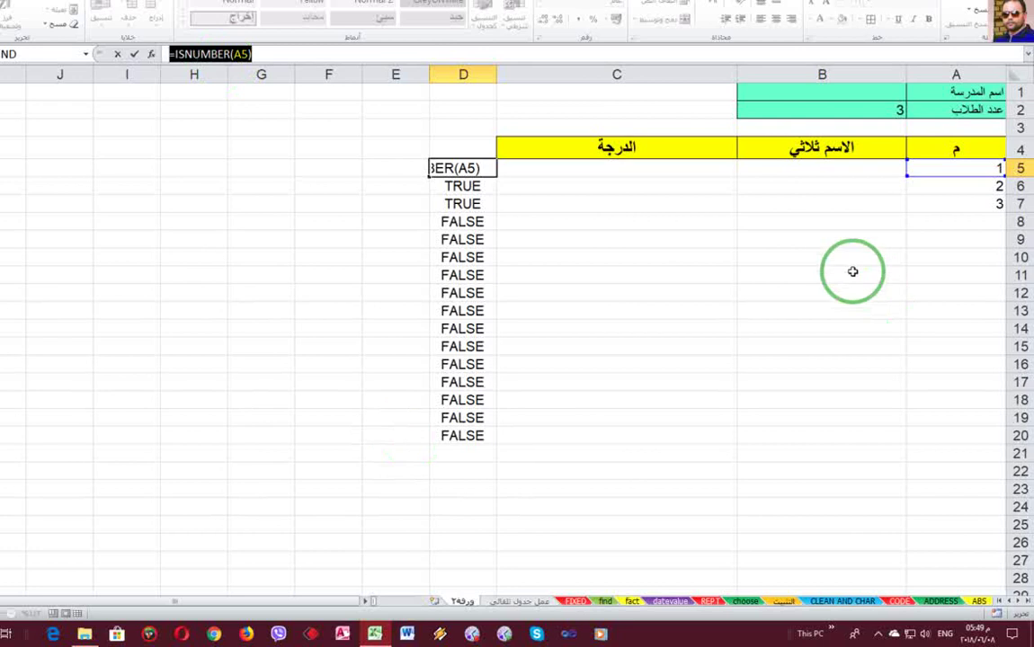
{"action": "key", "text": "Escape"}
Select A5 through column C down to about row 199, then return to the sheet top
{"action": "mouse_move", "coordinate": [988, 171]}
{"action": "left_mouse_down"}
{"action": "mouse_move", "coordinate": [639, 198]}
{"action": "mouse_move", "coordinate": [584, 450]}
{"action": "left_mouse_up"}
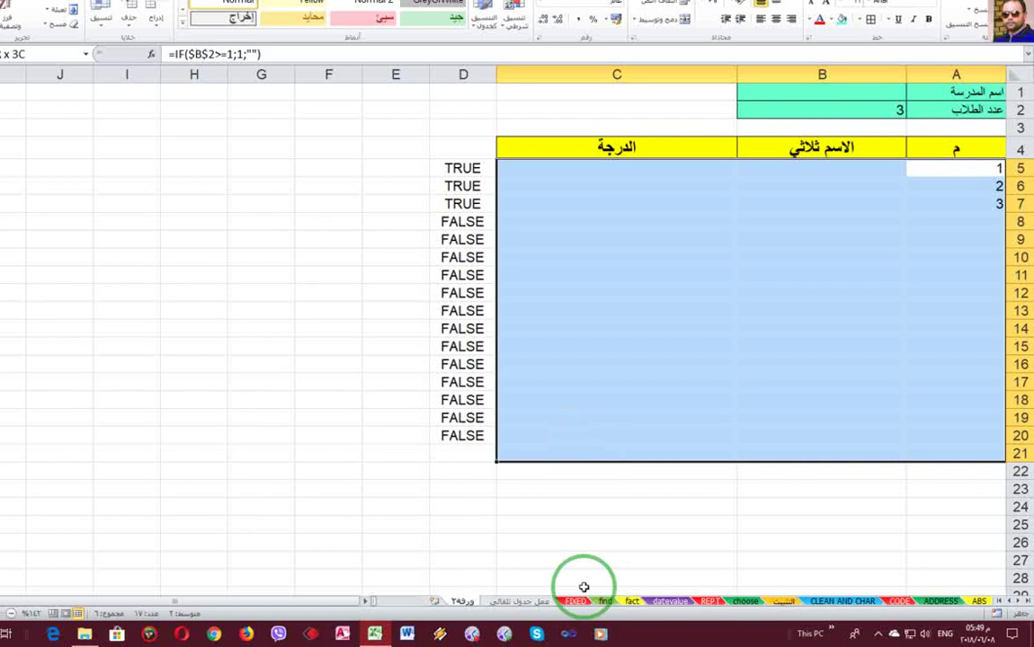
{"action": "left_click_drag", "start_coordinate": [583, 587], "coordinate": [583, 640]}
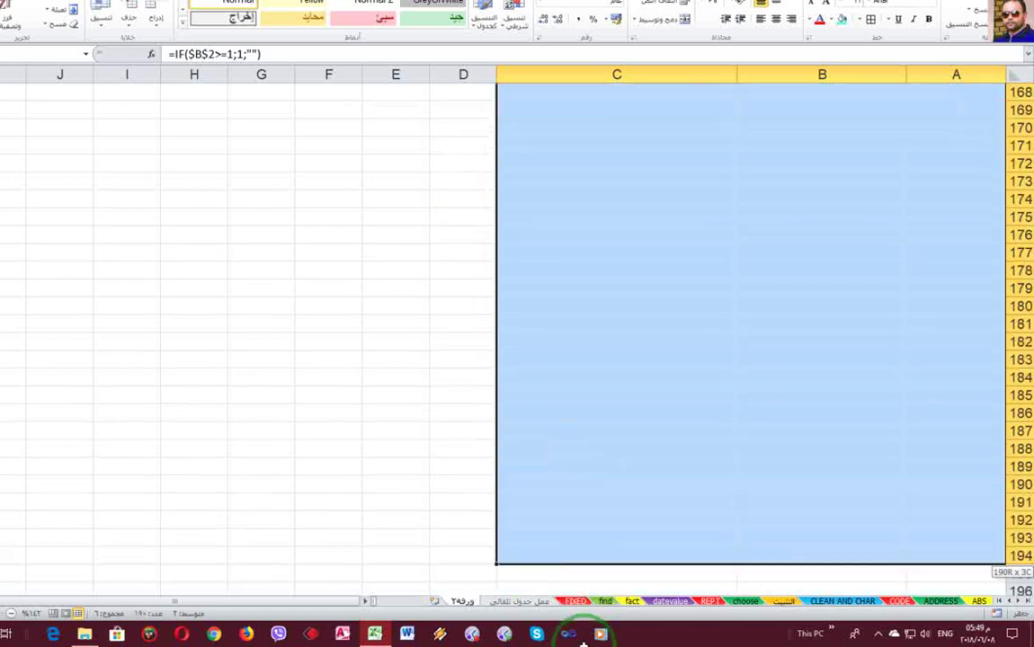
{"action": "mouse_move", "coordinate": [583, 640]}
{"action": "left_mouse_down"}
{"action": "mouse_move", "coordinate": [567, 565]}
{"action": "mouse_move", "coordinate": [565, 591]}
{"action": "left_mouse_up"}
{"action": "scroll", "coordinate": [623, 511], "scroll_direction": "up", "scroll_amount": 3}
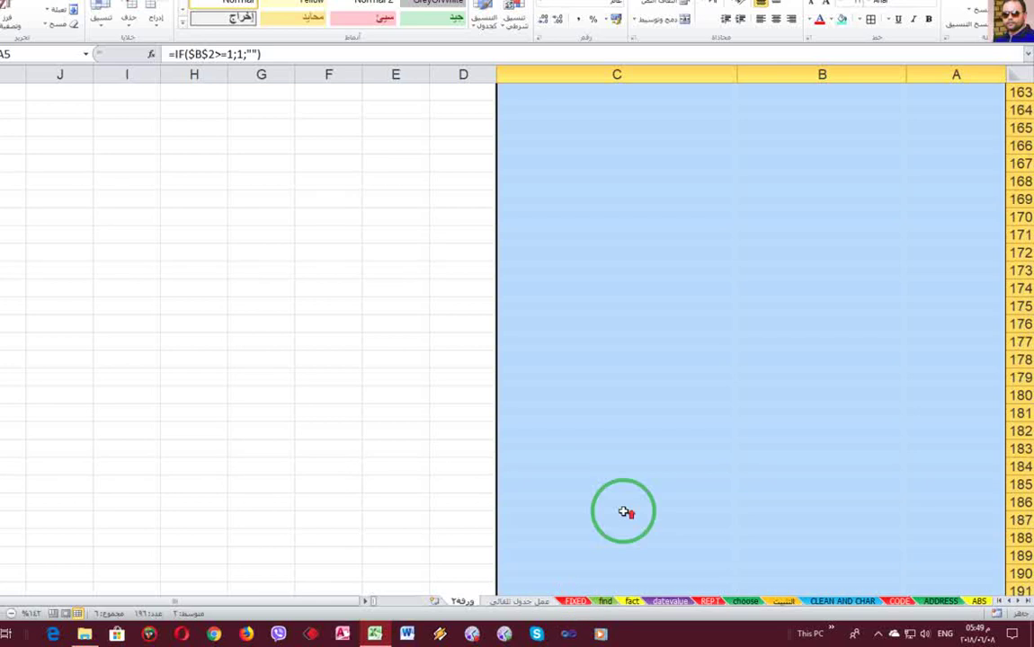
{"action": "scroll", "coordinate": [623, 511], "scroll_direction": "up", "scroll_amount": 8}
{"action": "scroll", "coordinate": [623, 511], "scroll_direction": "up", "scroll_amount": 8}
{"action": "scroll", "coordinate": [624, 511], "scroll_direction": "up", "scroll_amount": 8}
{"action": "scroll", "coordinate": [624, 512], "scroll_direction": "up", "scroll_amount": 10}
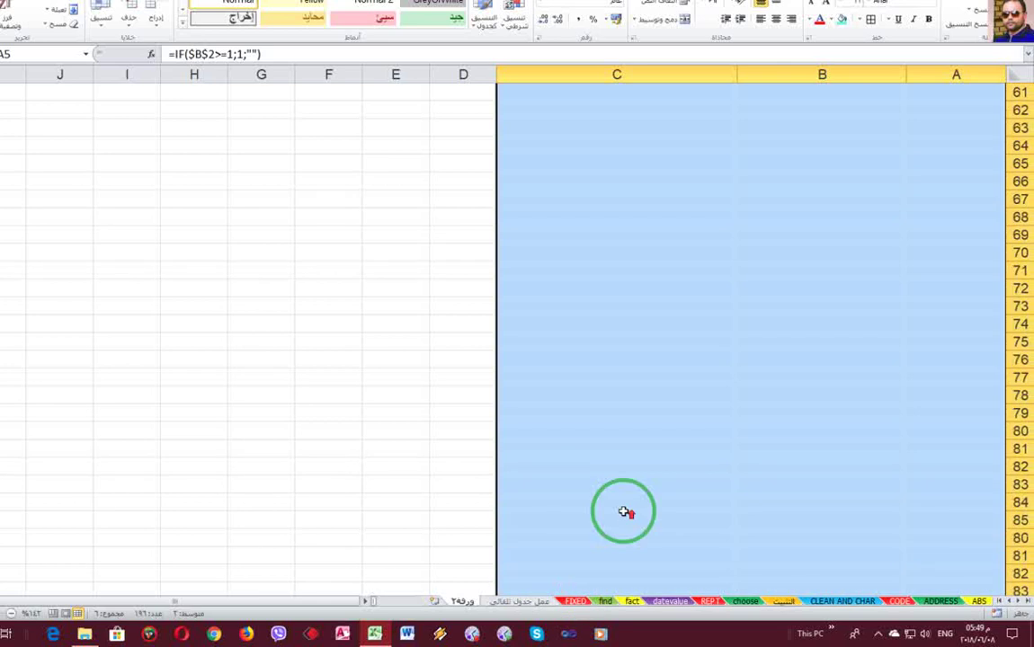
{"action": "scroll", "coordinate": [624, 511], "scroll_direction": "up", "scroll_amount": 12}
{"action": "scroll", "coordinate": [624, 511], "scroll_direction": "up", "scroll_amount": 7}
{"action": "scroll", "coordinate": [624, 511], "scroll_direction": "up", "scroll_amount": 1}
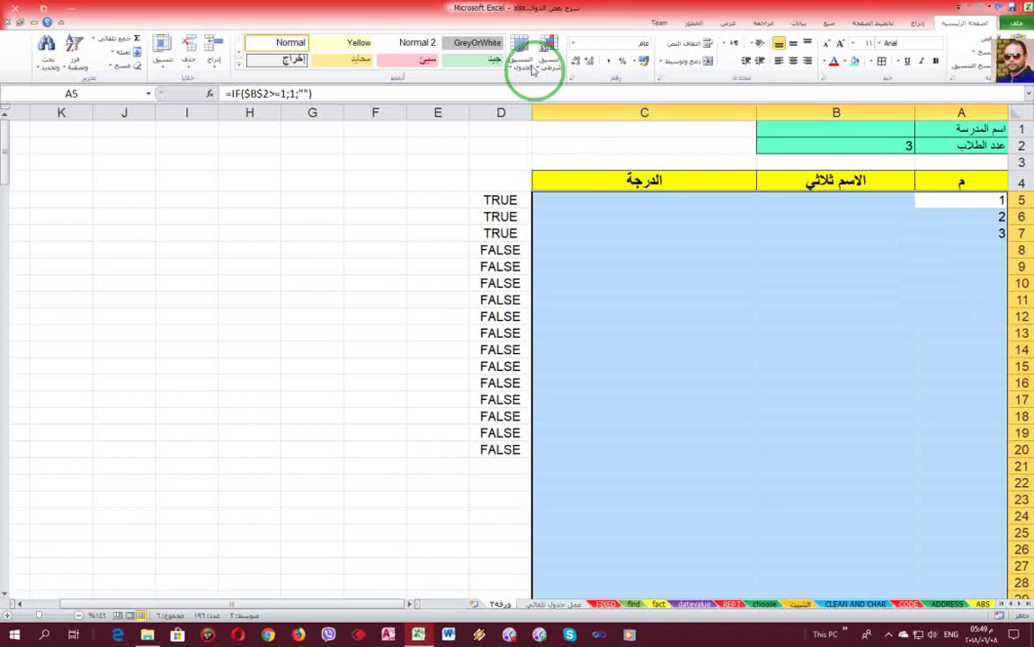
Create a 'Use a formula' conditional formatting rule and paste =ISNUMBER(A5) as its condition
{"action": "left_click", "coordinate": [546, 65]}
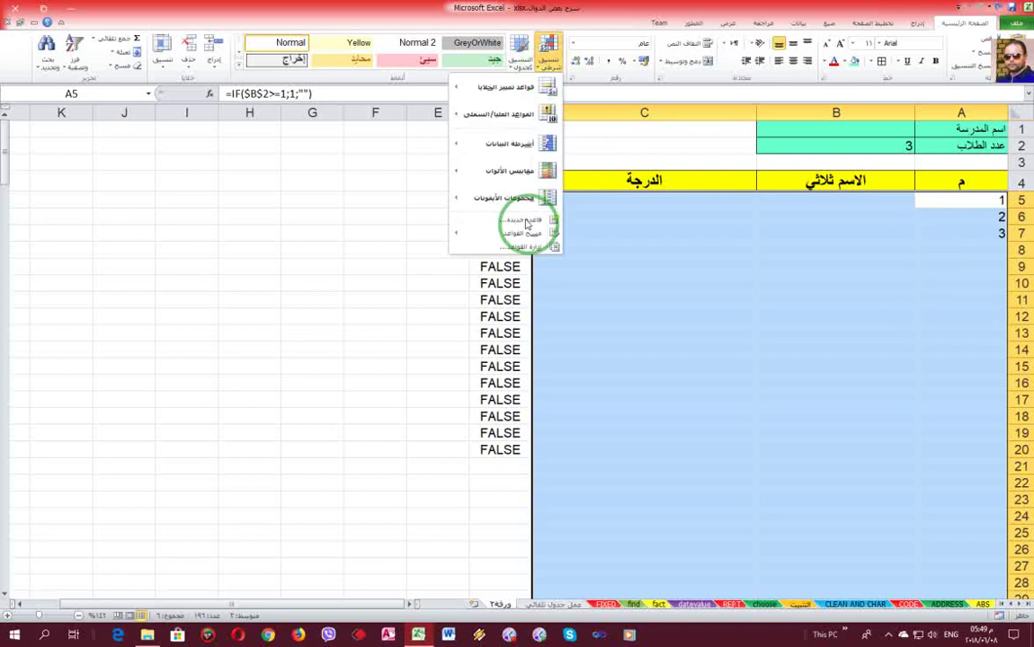
{"action": "mouse_move", "coordinate": [523, 233]}
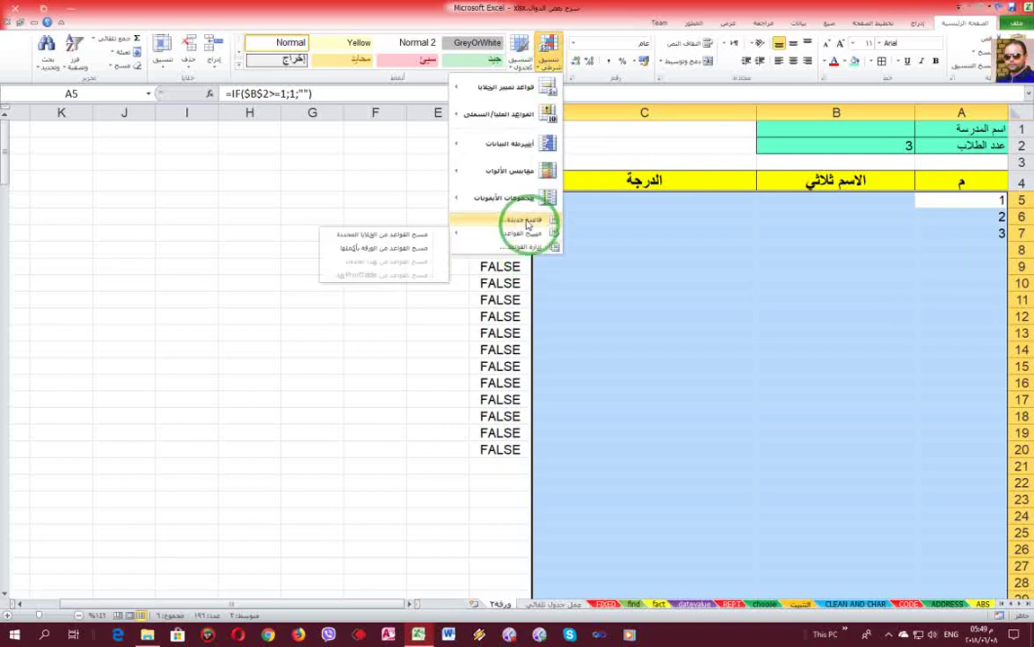
{"action": "left_click", "coordinate": [529, 220]}
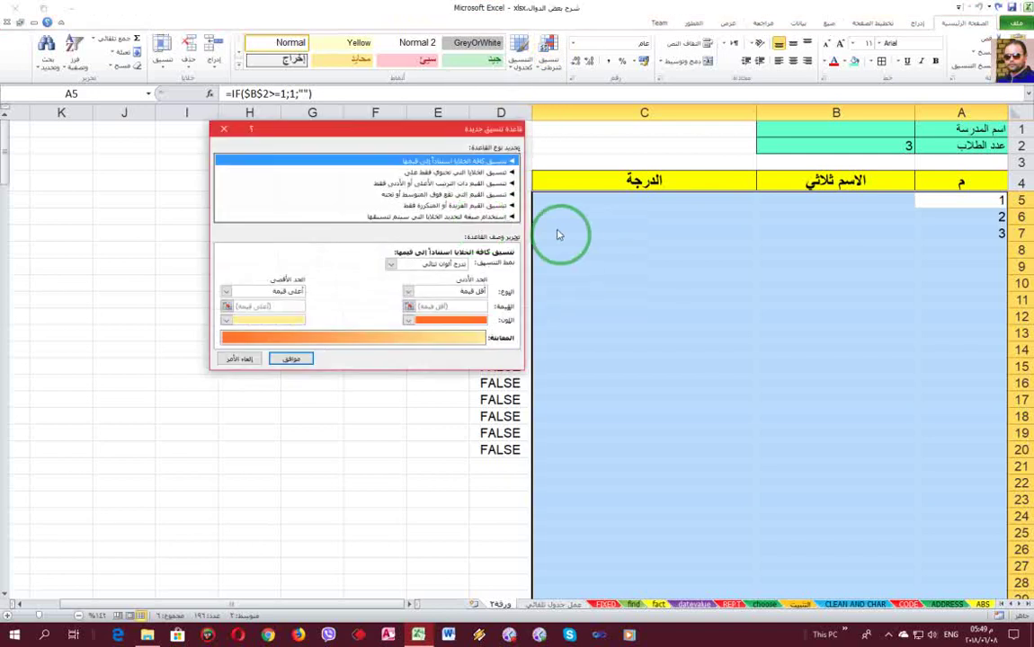
{"action": "left_click", "coordinate": [476, 219]}
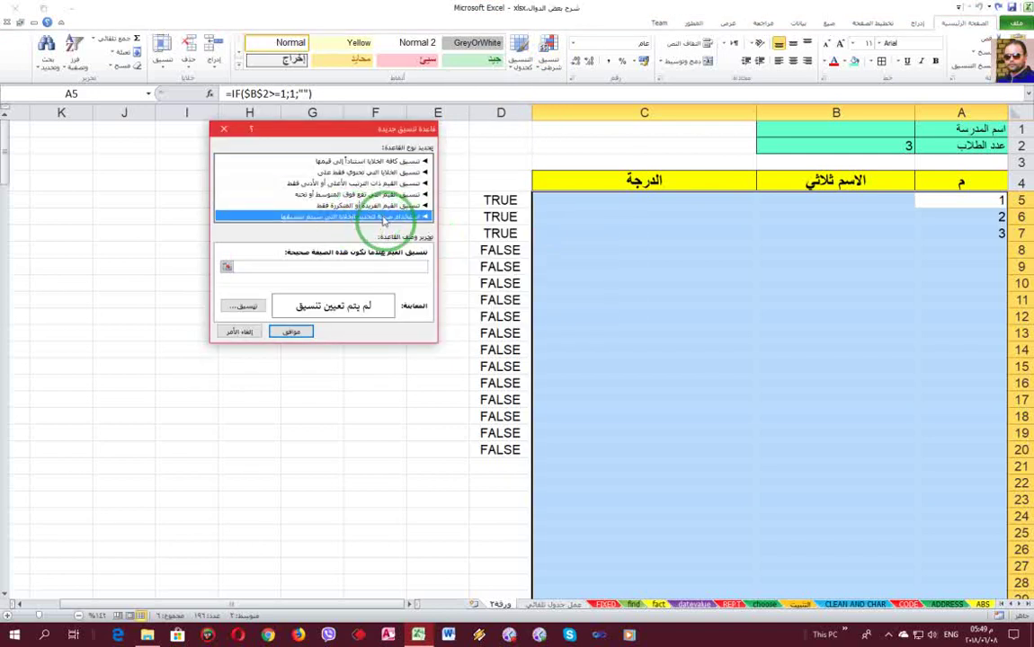
{"action": "left_click", "coordinate": [293, 288]}
{"action": "left_click", "coordinate": [304, 266]}
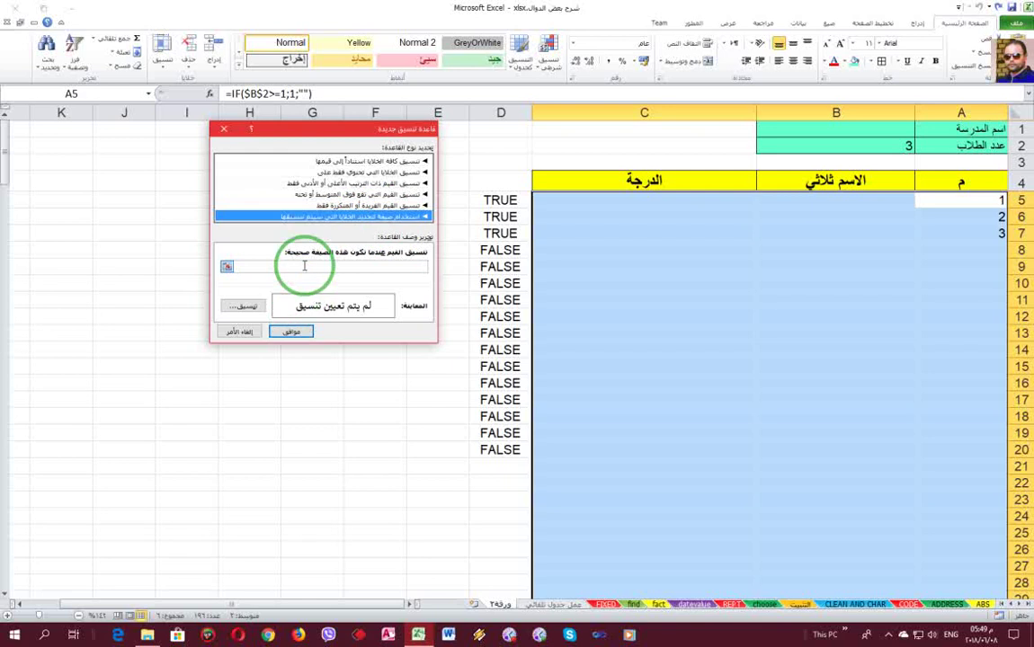
{"action": "left_click", "coordinate": [290, 267]}
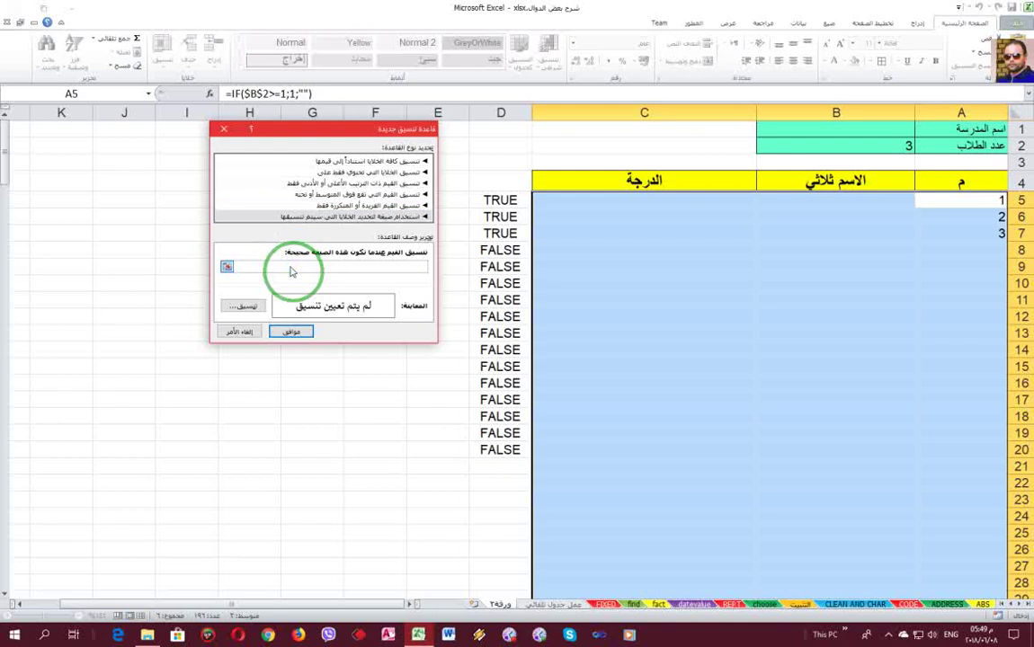
{"action": "right_click", "coordinate": [290, 271]}
{"action": "left_click", "coordinate": [262, 306]}
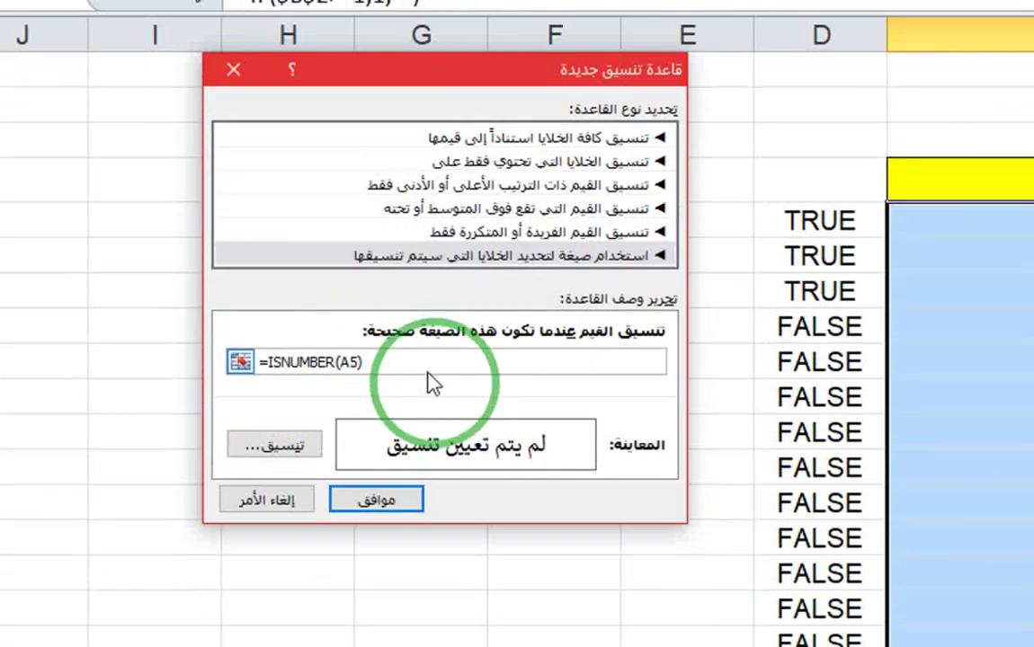
Give the rule's format a thin red outline border
{"action": "left_click", "coordinate": [297, 450]}
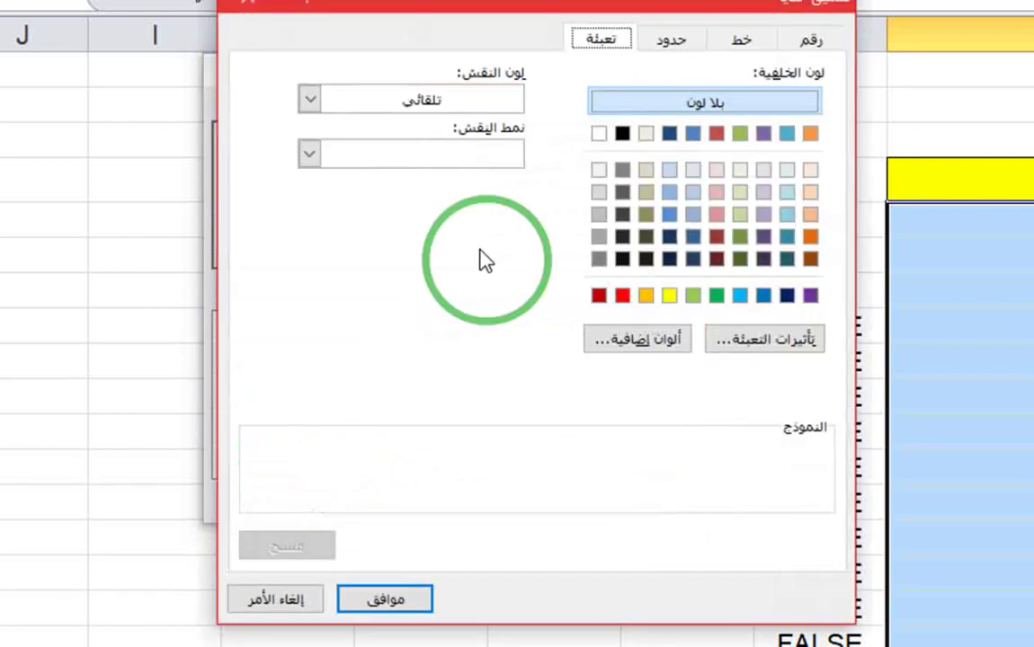
{"action": "left_click", "coordinate": [679, 40]}
{"action": "left_click", "coordinate": [516, 112]}
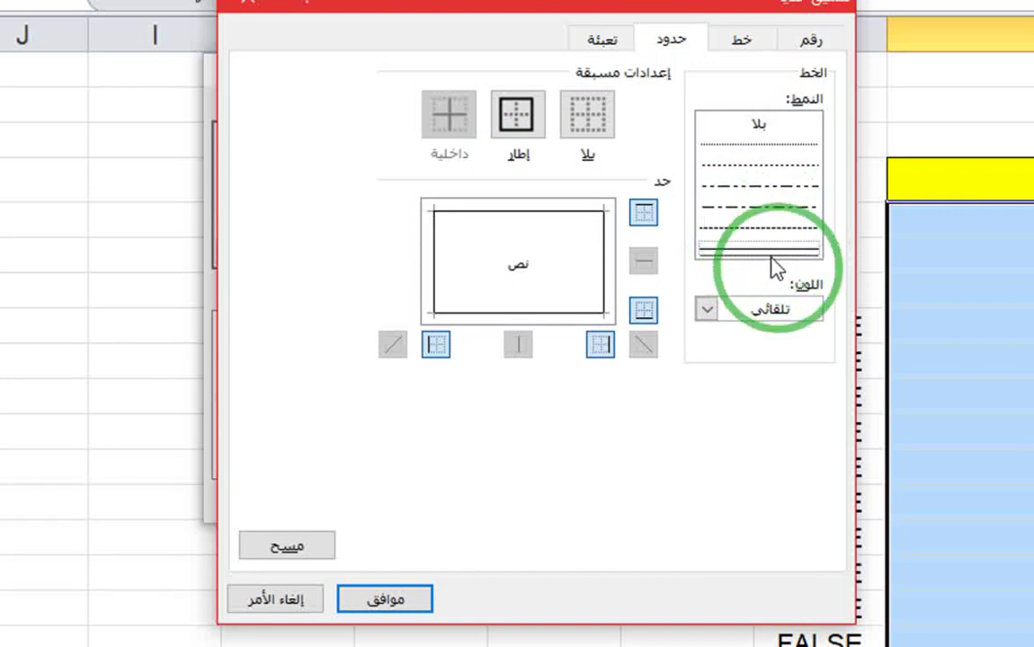
{"action": "left_click", "coordinate": [706, 310]}
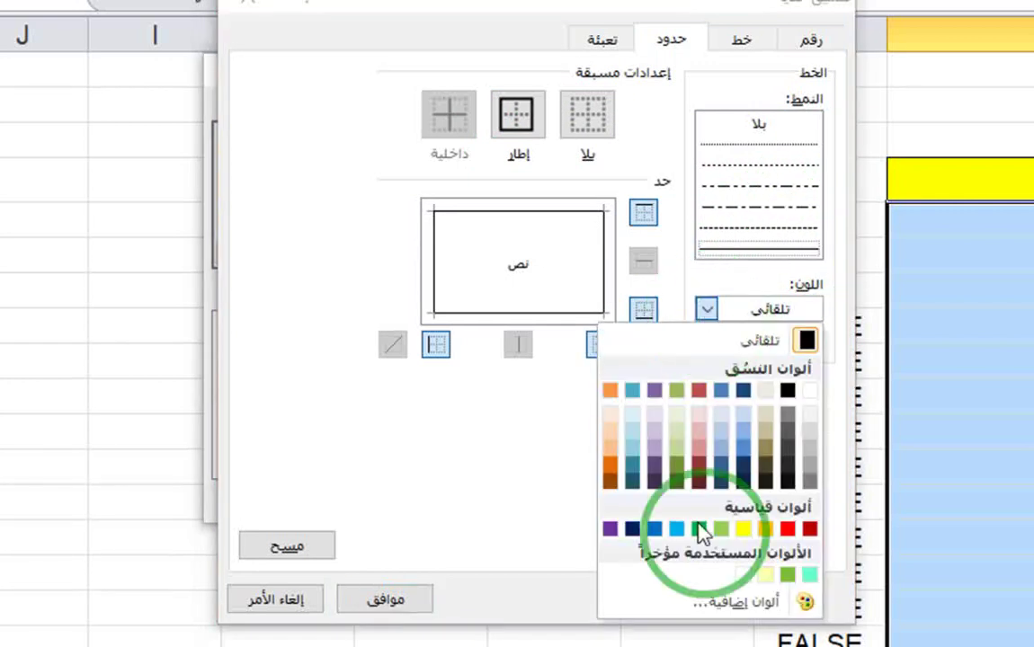
{"action": "left_click", "coordinate": [809, 528]}
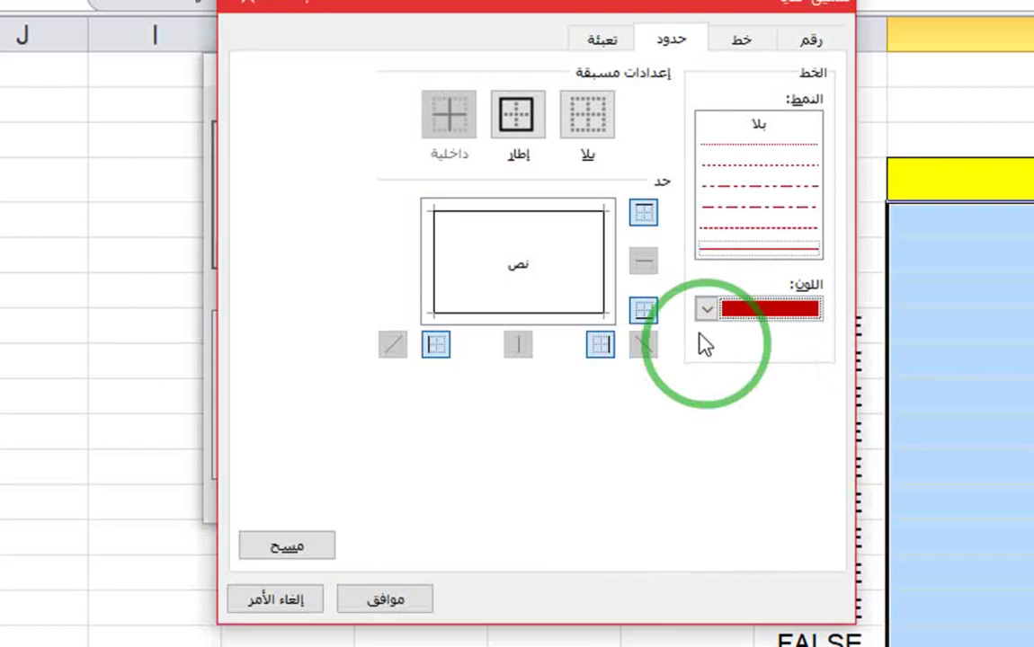
{"action": "left_click", "coordinate": [768, 244]}
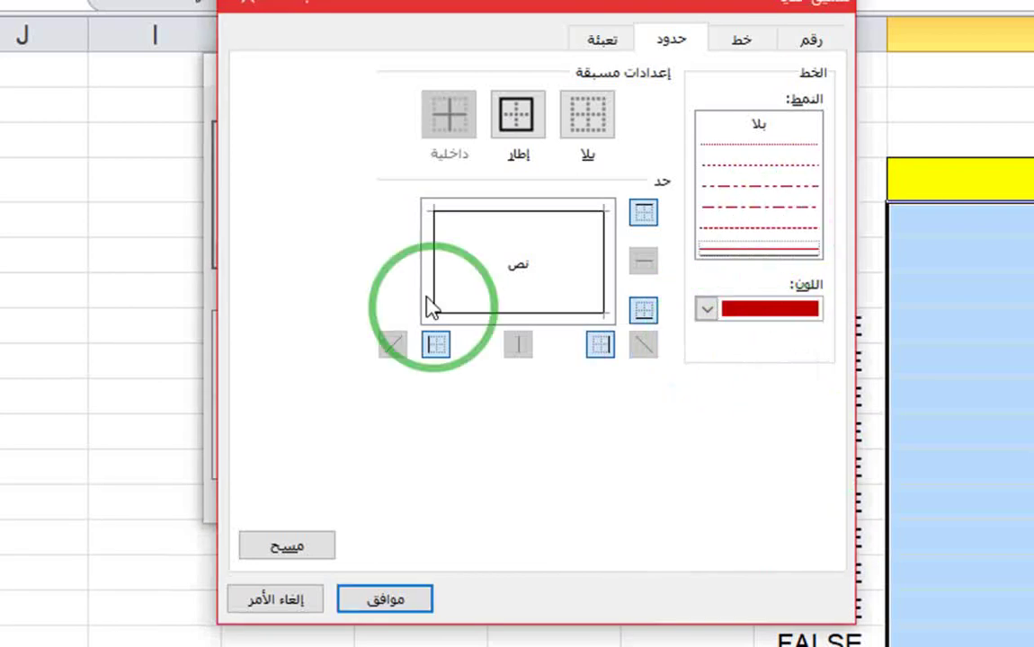
{"action": "left_click", "coordinate": [515, 115]}
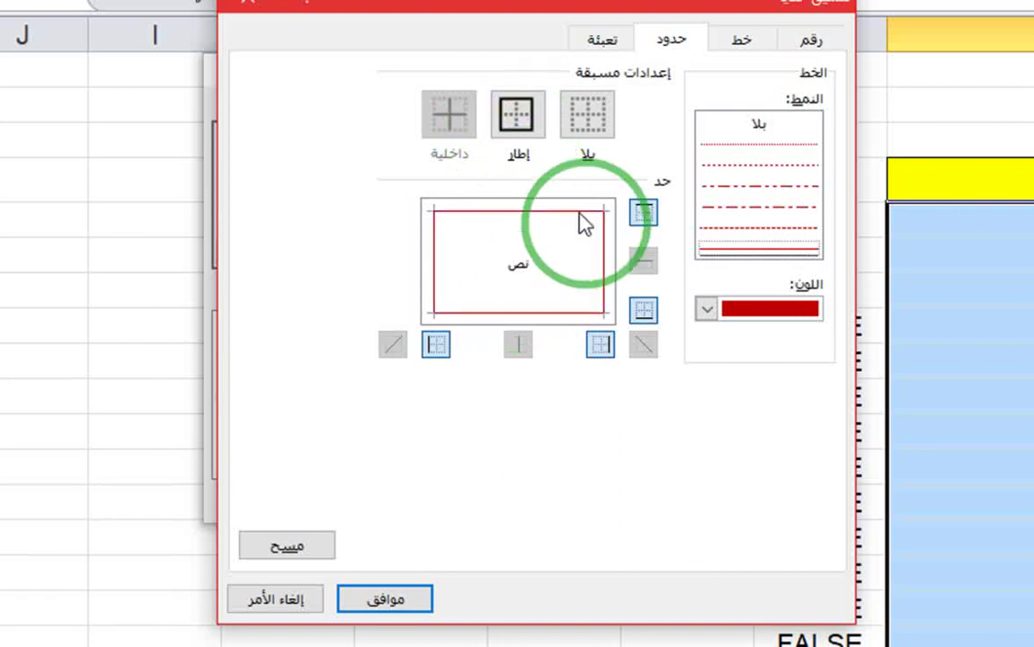
{"action": "left_click", "coordinate": [413, 602]}
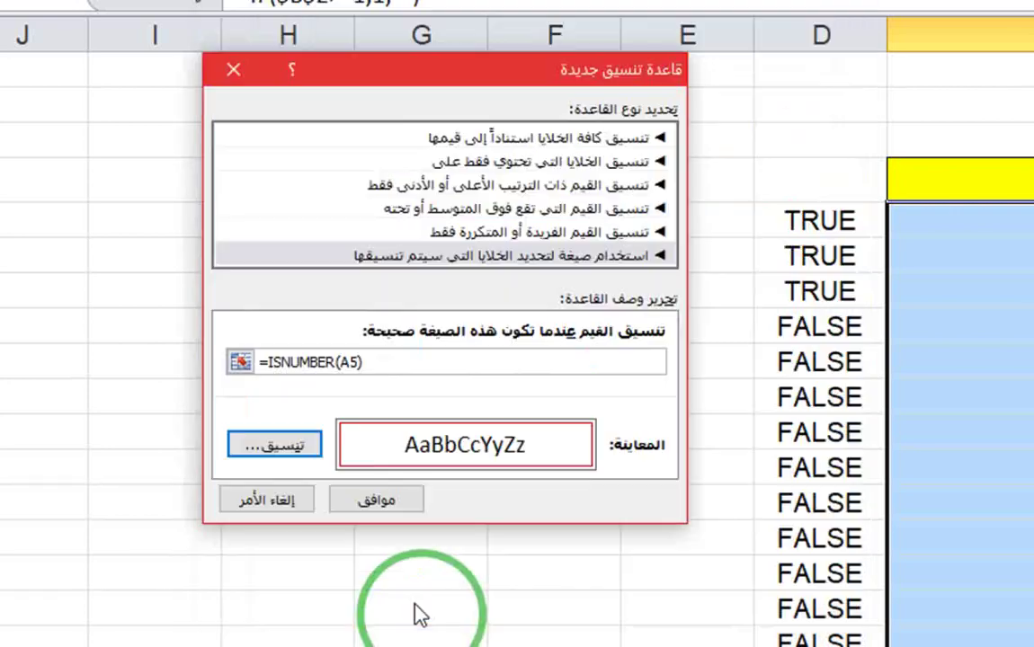
Add a light blue fill to the rule's format
{"action": "left_click", "coordinate": [280, 442]}
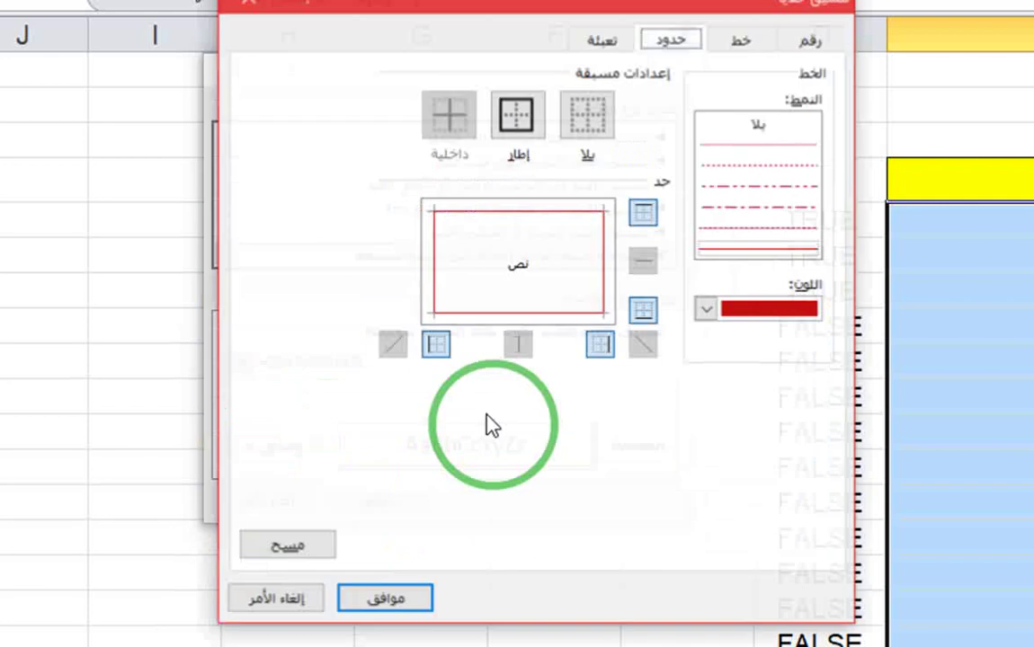
{"action": "left_click", "coordinate": [604, 42]}
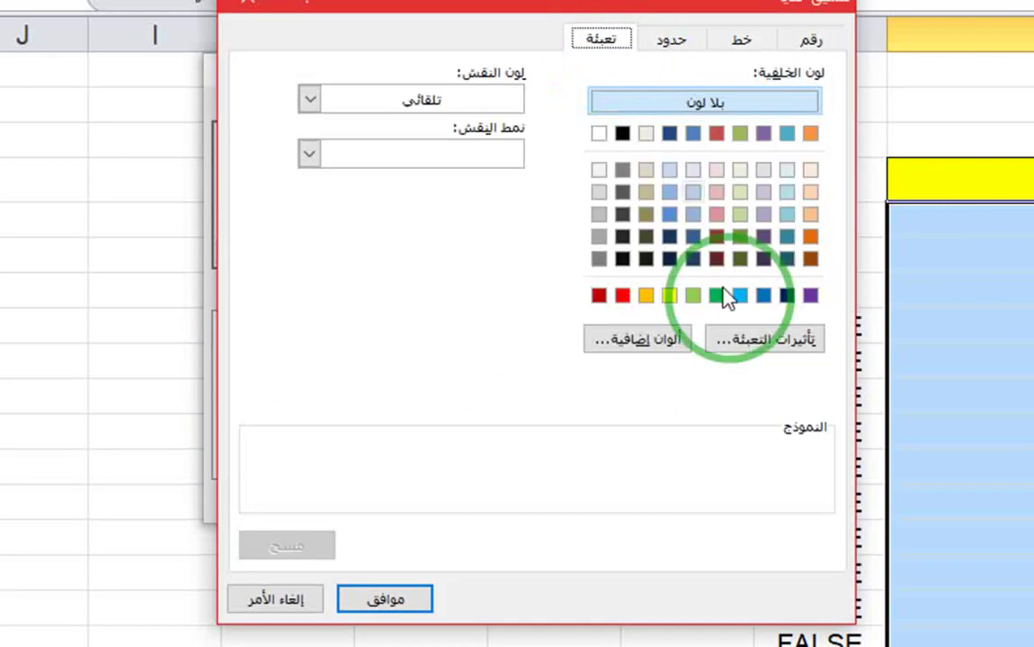
{"action": "left_click", "coordinate": [787, 169]}
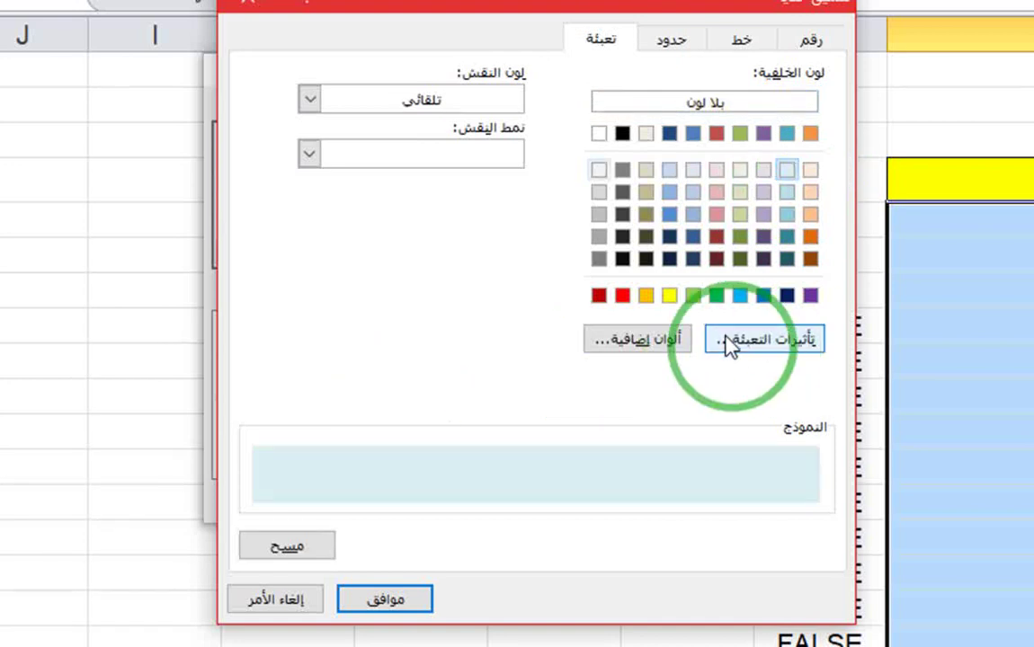
{"action": "left_click", "coordinate": [406, 609]}
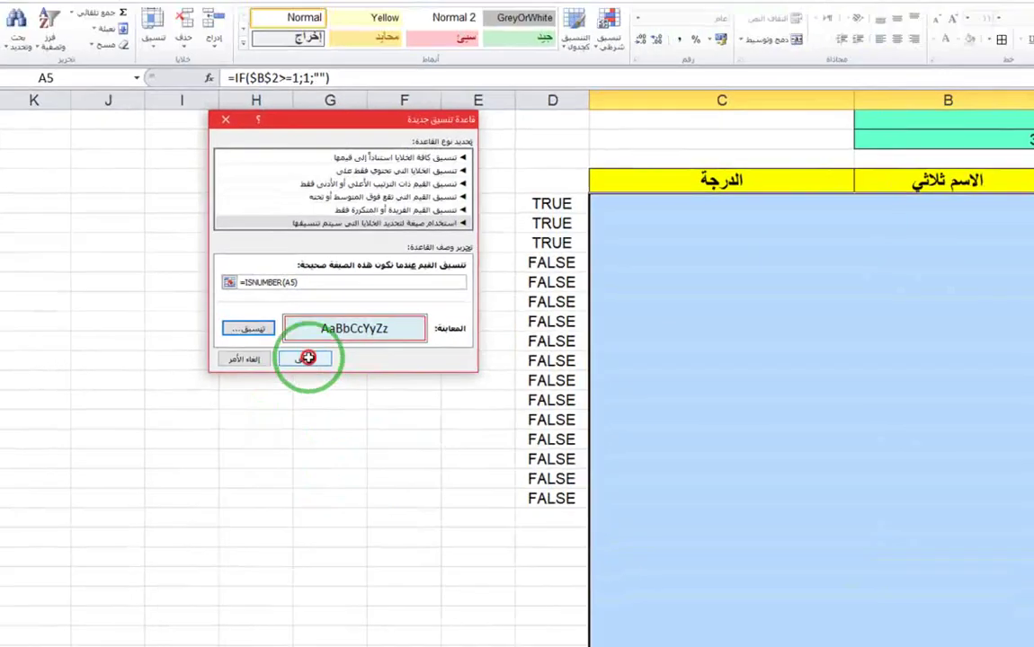
Save the rule and inspect A5:A7, now light blue with red borders
{"action": "left_click", "coordinate": [320, 378]}
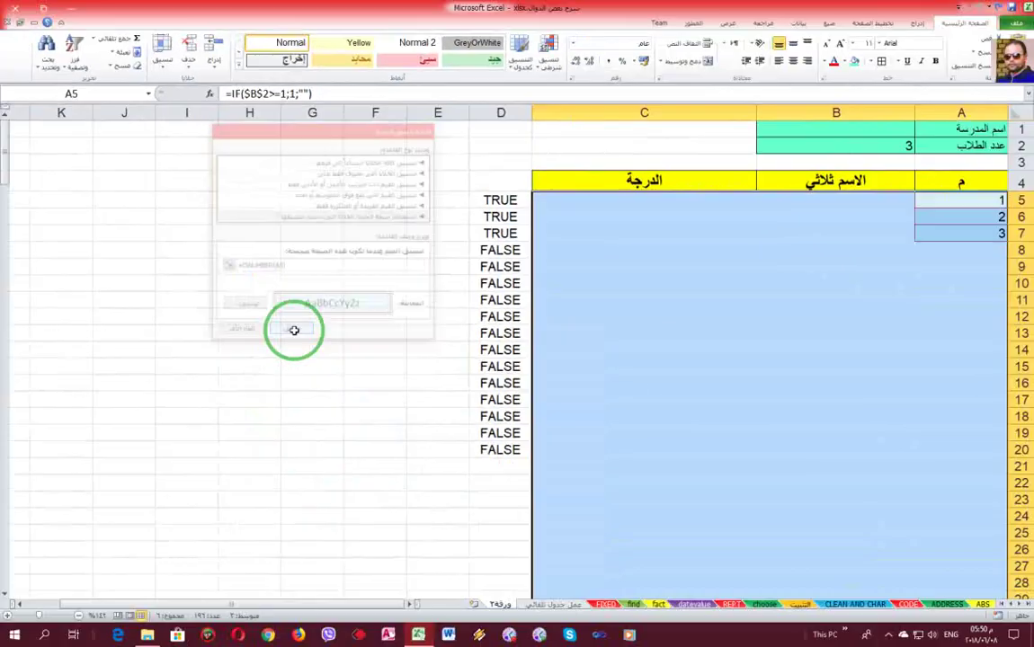
{"action": "left_click", "coordinate": [739, 316]}
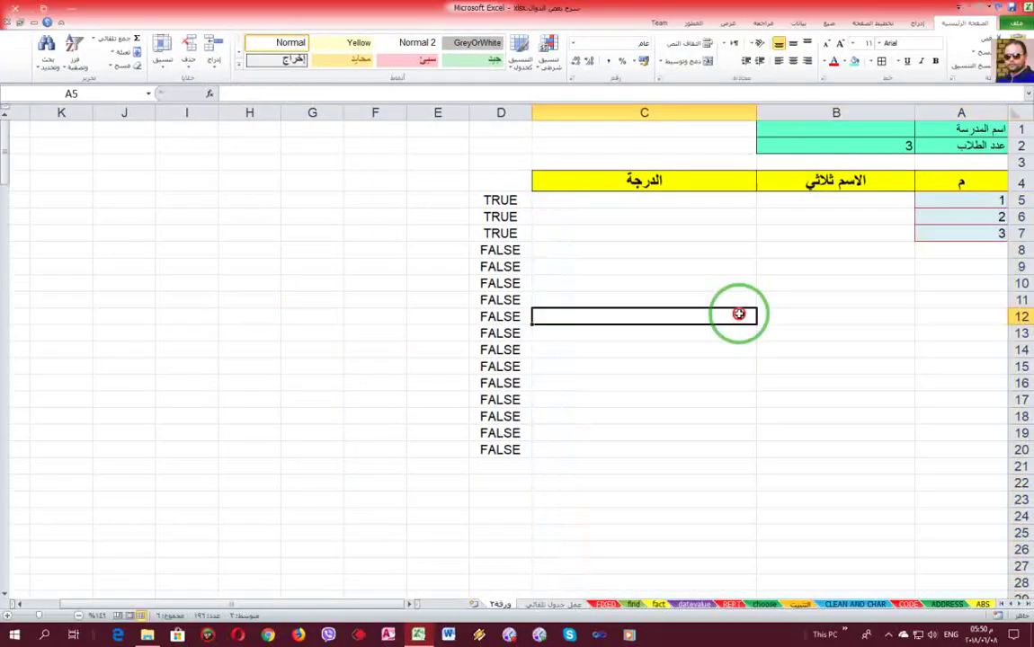
{"action": "left_click", "coordinate": [894, 234]}
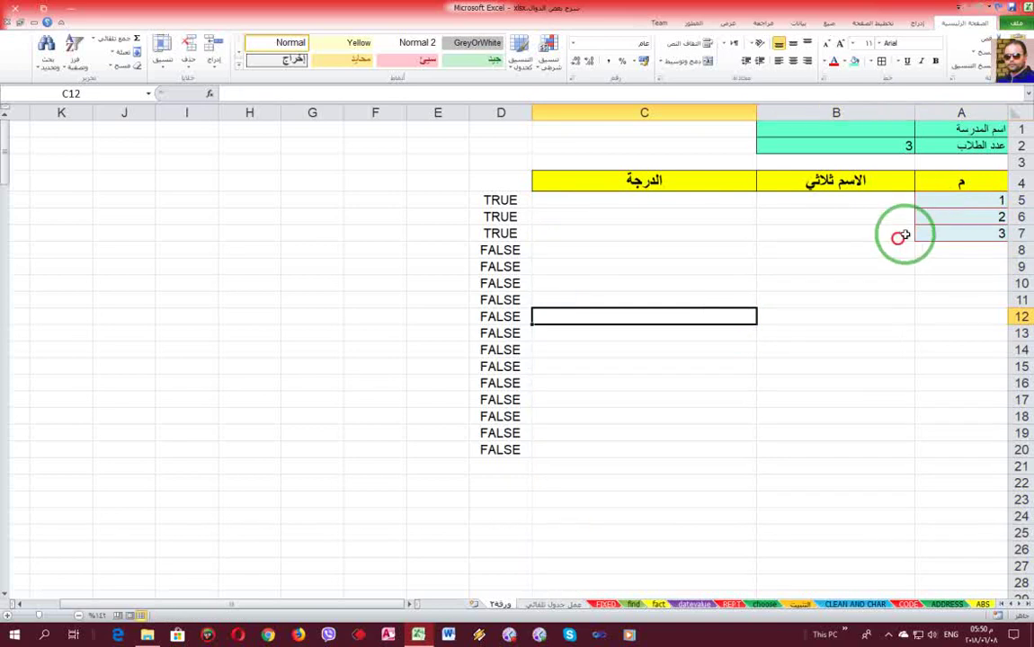
{"action": "left_click", "coordinate": [972, 202]}
{"action": "left_click", "coordinate": [971, 219]}
{"action": "left_click", "coordinate": [970, 231]}
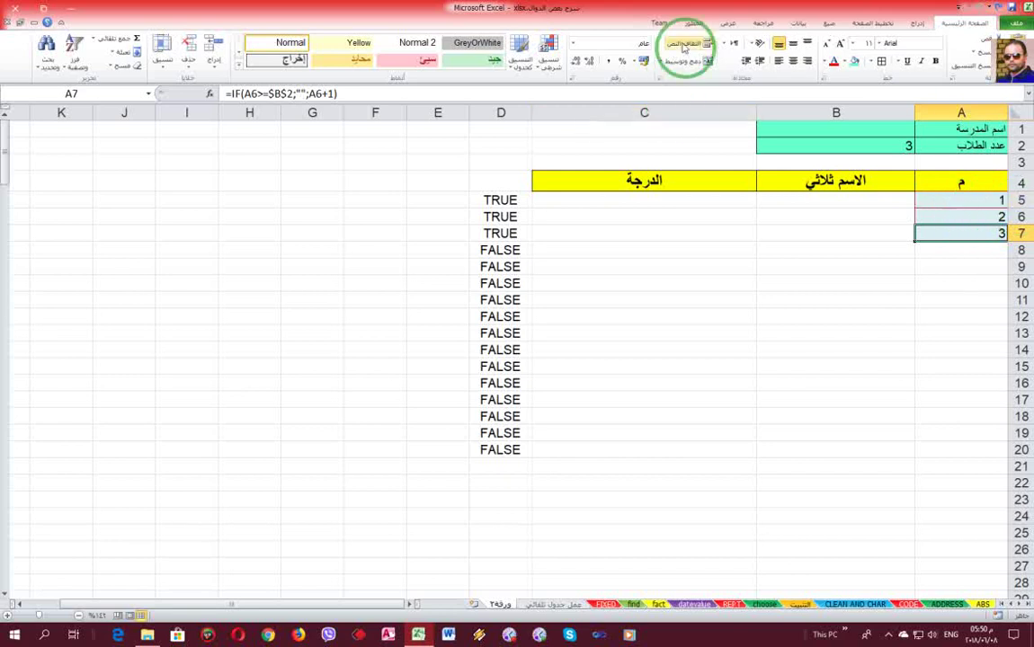
Edit the rule's formula to =ISNUMBER($A5) and apply it across columns A–C
{"action": "left_click", "coordinate": [547, 52]}
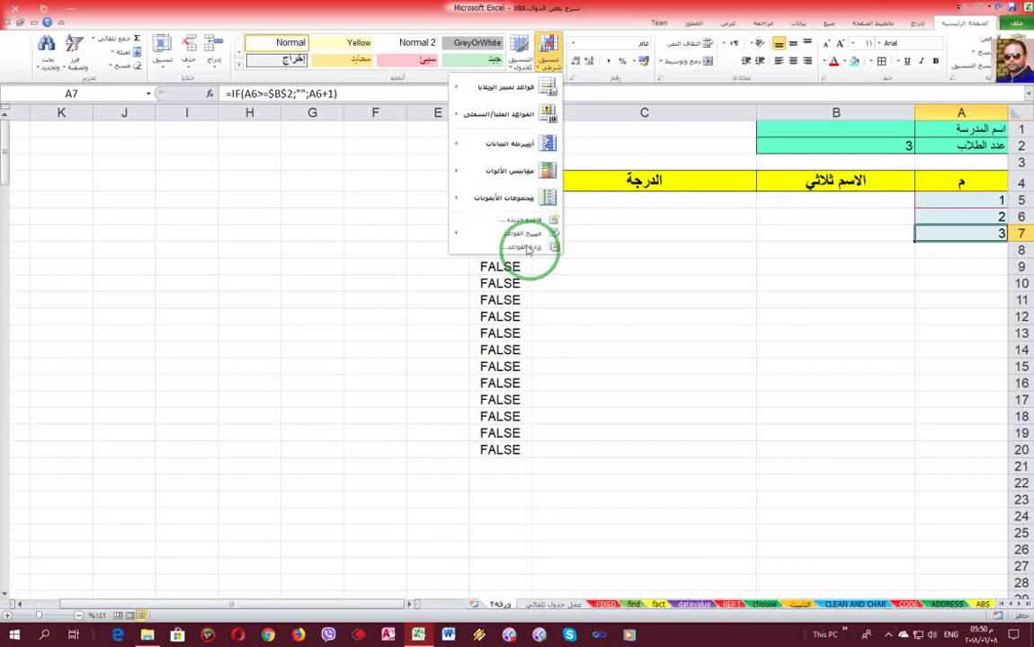
{"action": "left_click", "coordinate": [532, 245]}
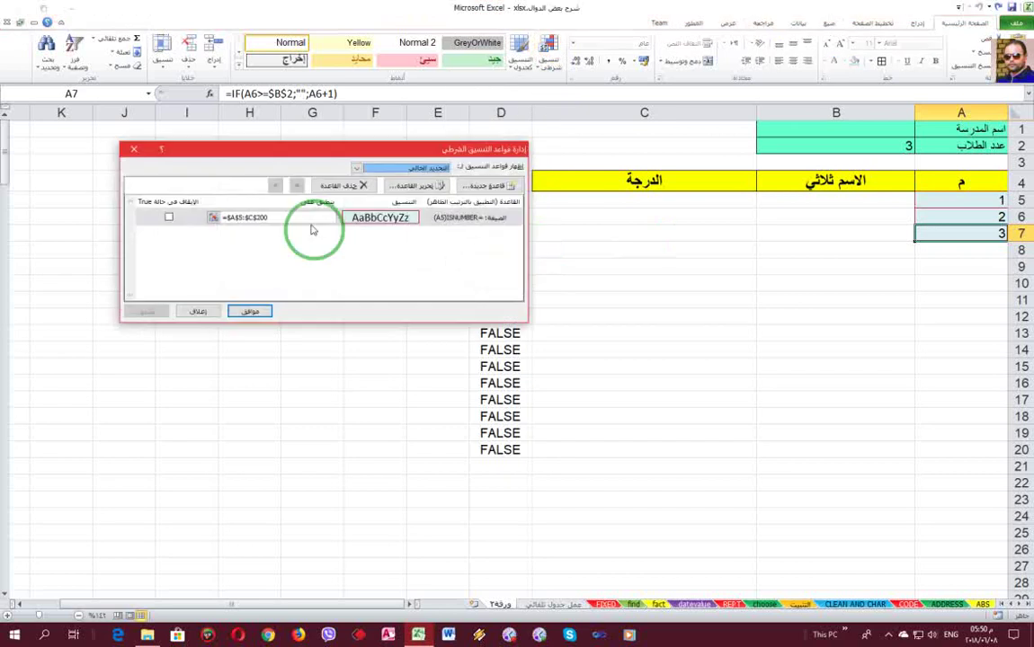
{"action": "left_click", "coordinate": [246, 216]}
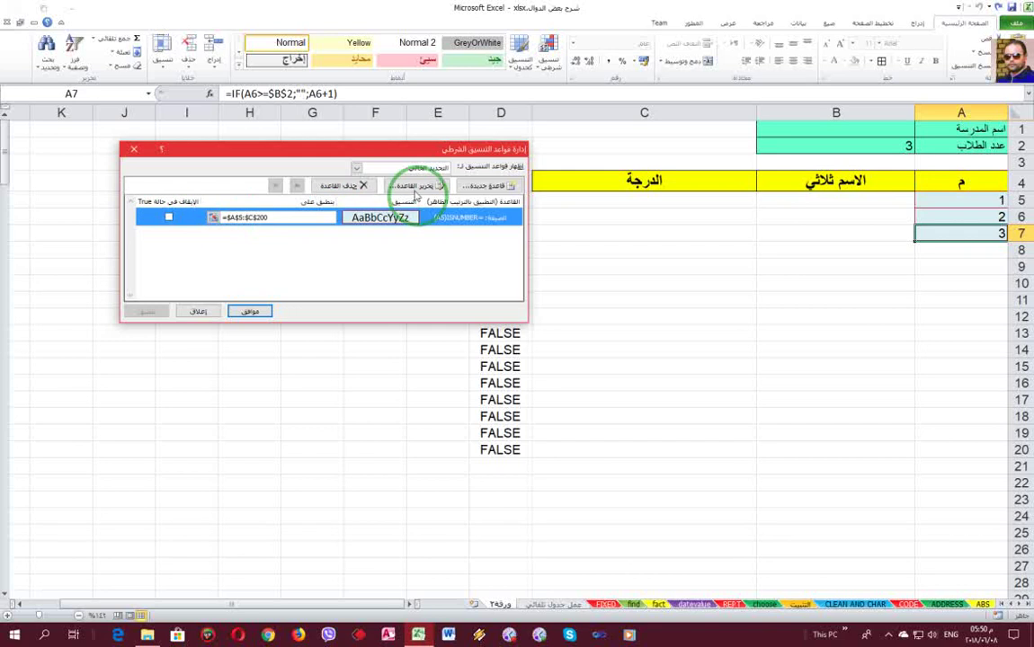
{"action": "left_click", "coordinate": [416, 185]}
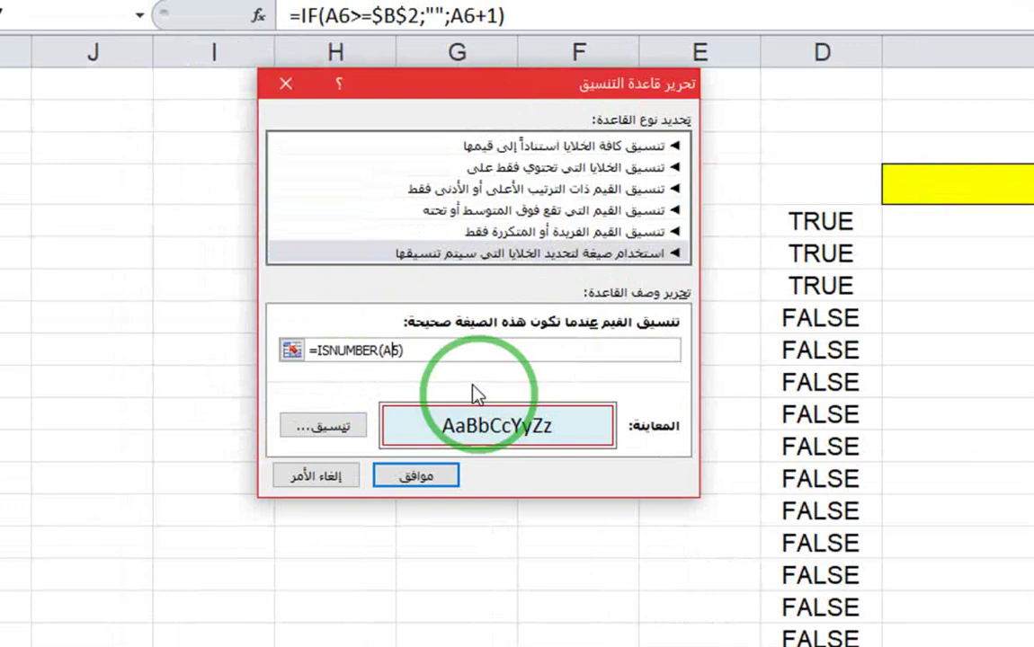
{"action": "key", "text": "F4"}
{"action": "key", "text": "F4"}
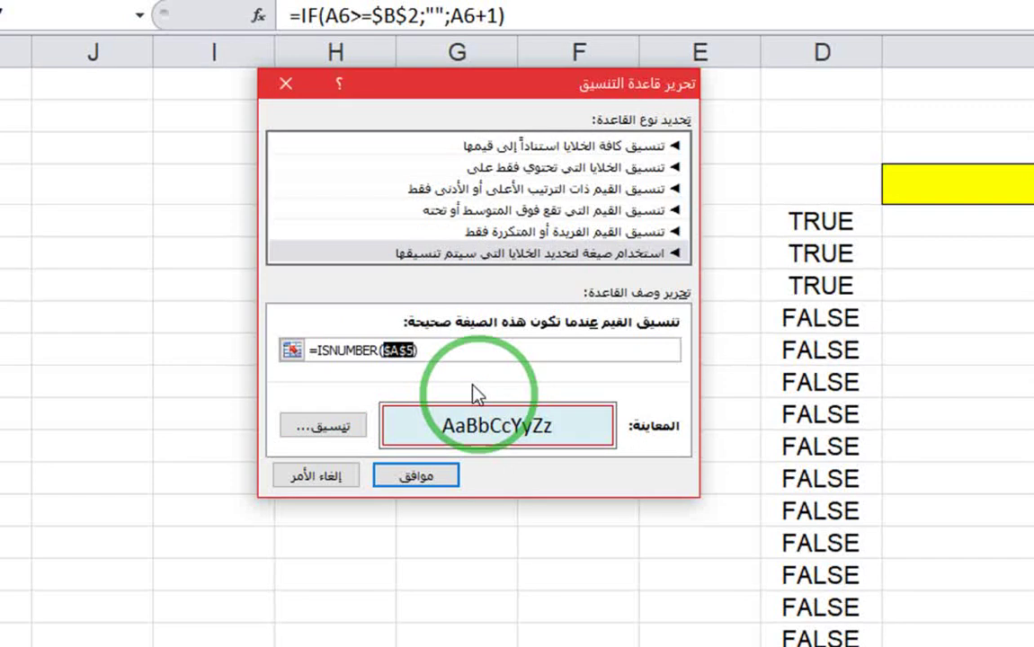
{"action": "key", "text": "F4"}
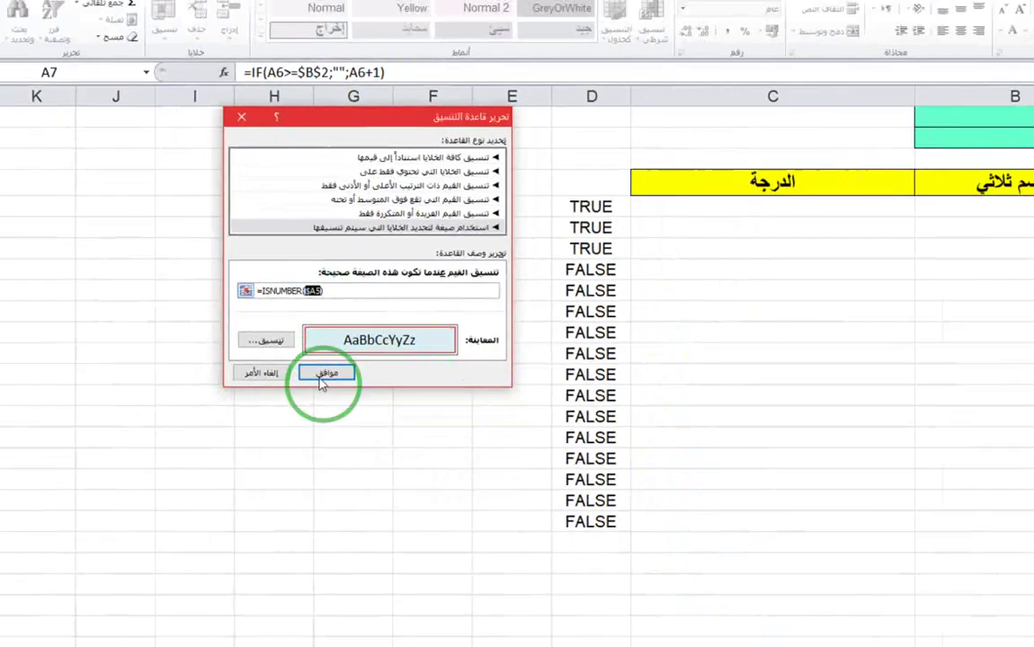
{"action": "left_click", "coordinate": [323, 358]}
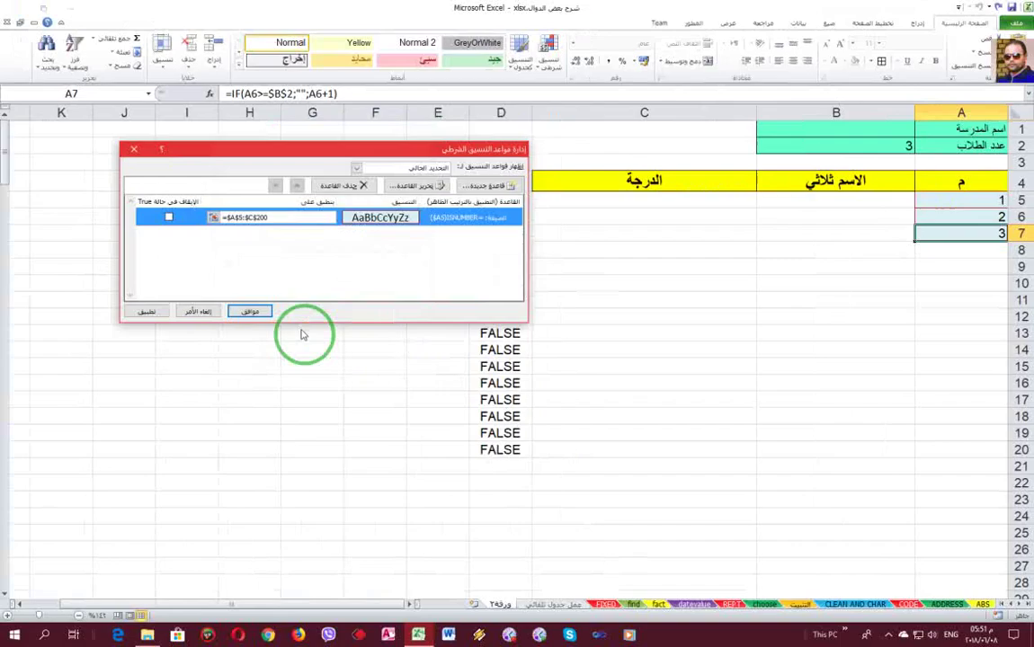
{"action": "left_click", "coordinate": [149, 311]}
{"action": "left_click", "coordinate": [251, 312]}
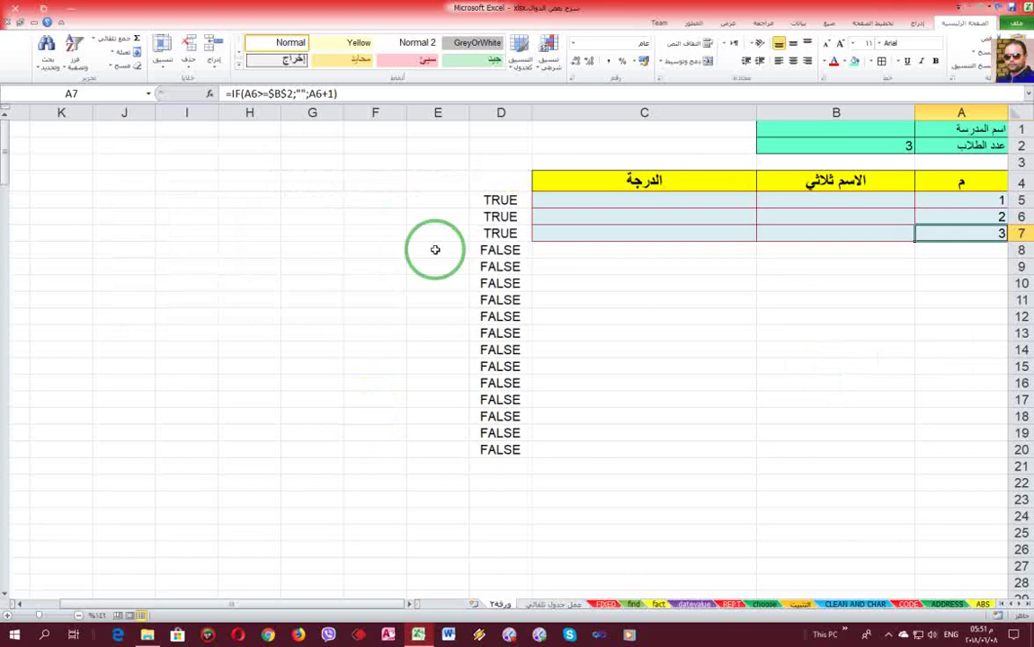
Delete the TRUE/FALSE helper values from column D
{"action": "left_click", "coordinate": [509, 111]}
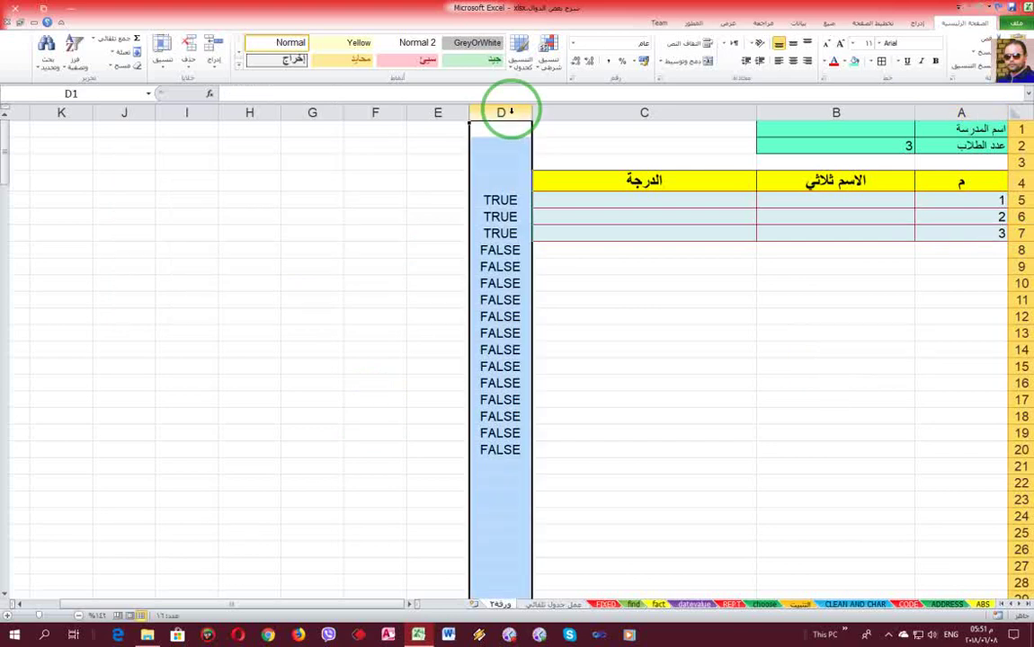
{"action": "key", "text": "Delete"}
{"action": "left_click", "coordinate": [648, 334]}
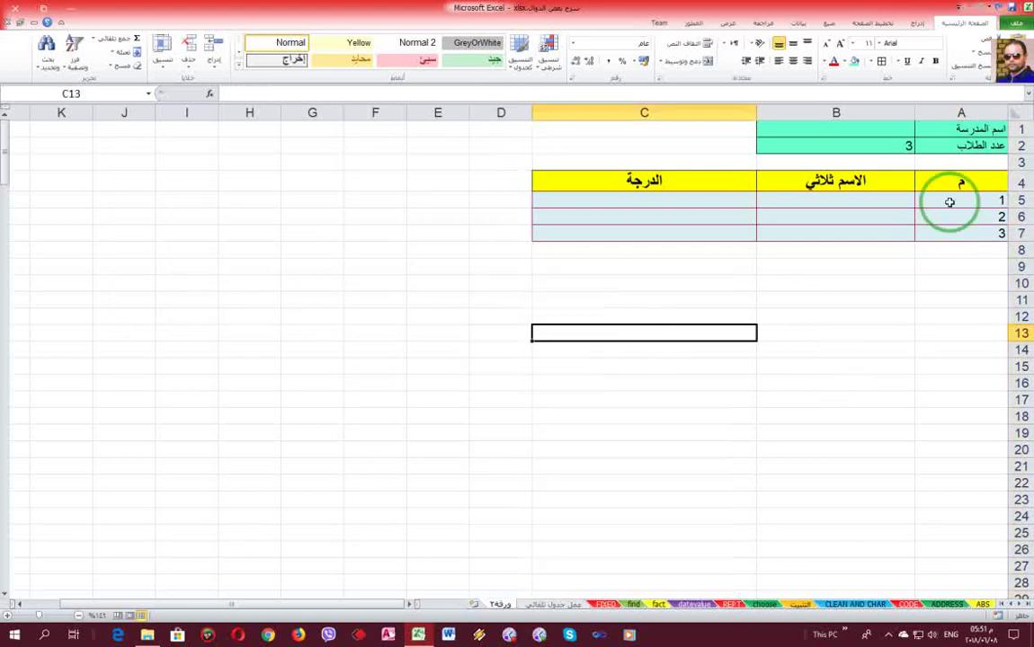
Try student counts of 11 and then 15 in B2
{"action": "left_click", "coordinate": [889, 145]}
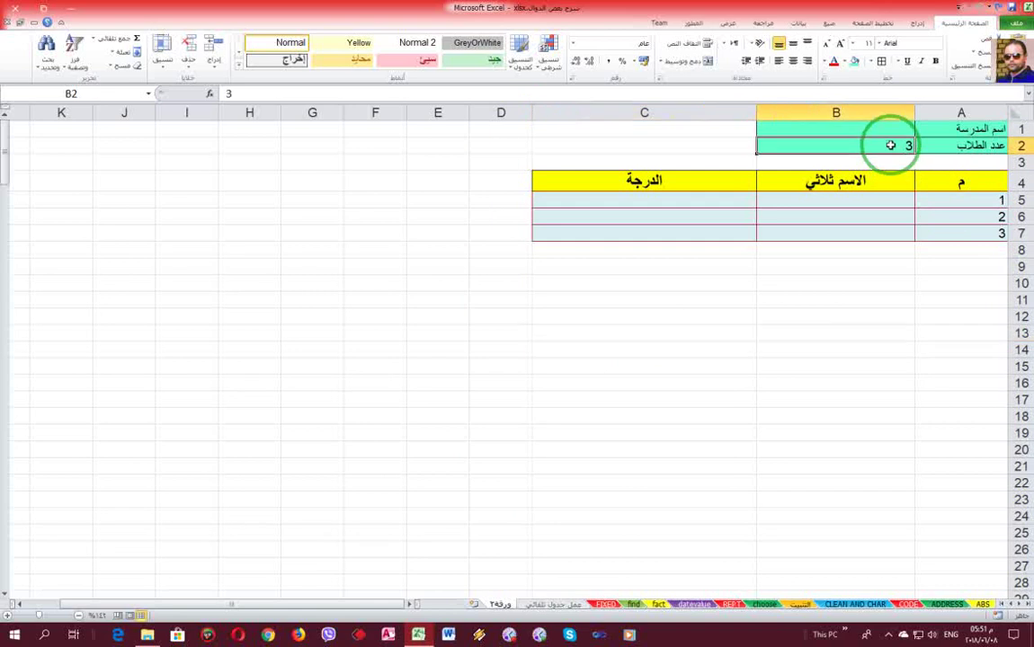
{"action": "type", "text": "11"}
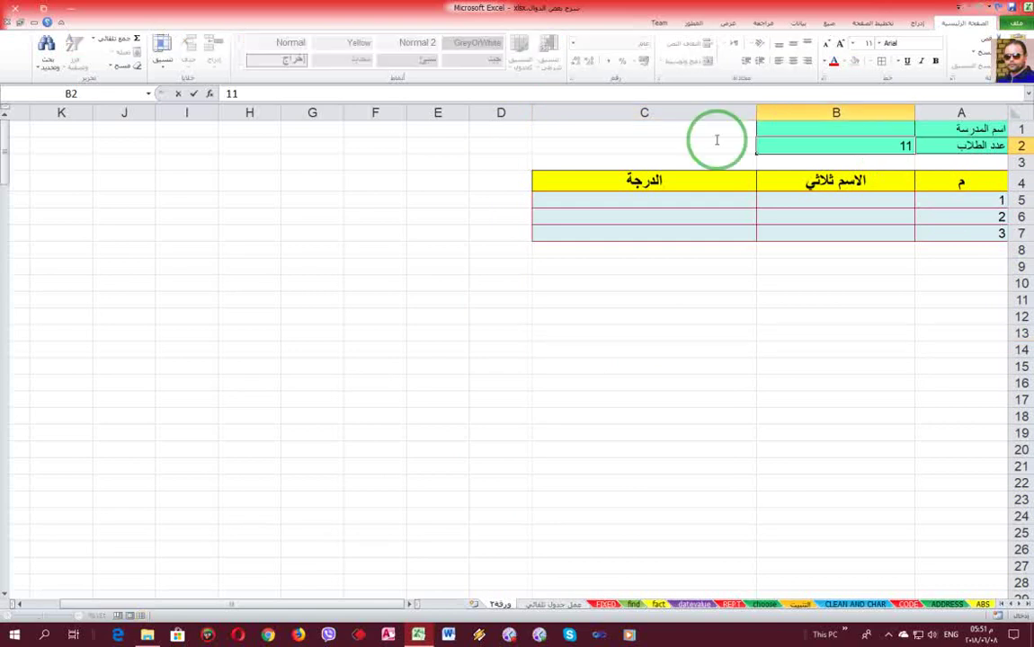
{"action": "left_click", "coordinate": [694, 137]}
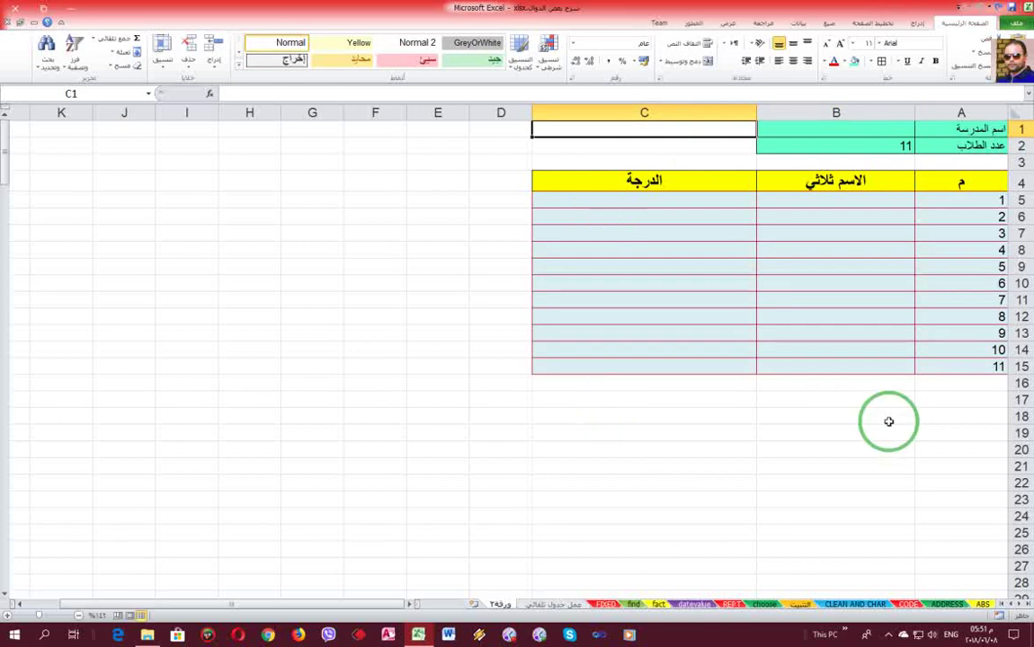
{"action": "left_click", "coordinate": [873, 144]}
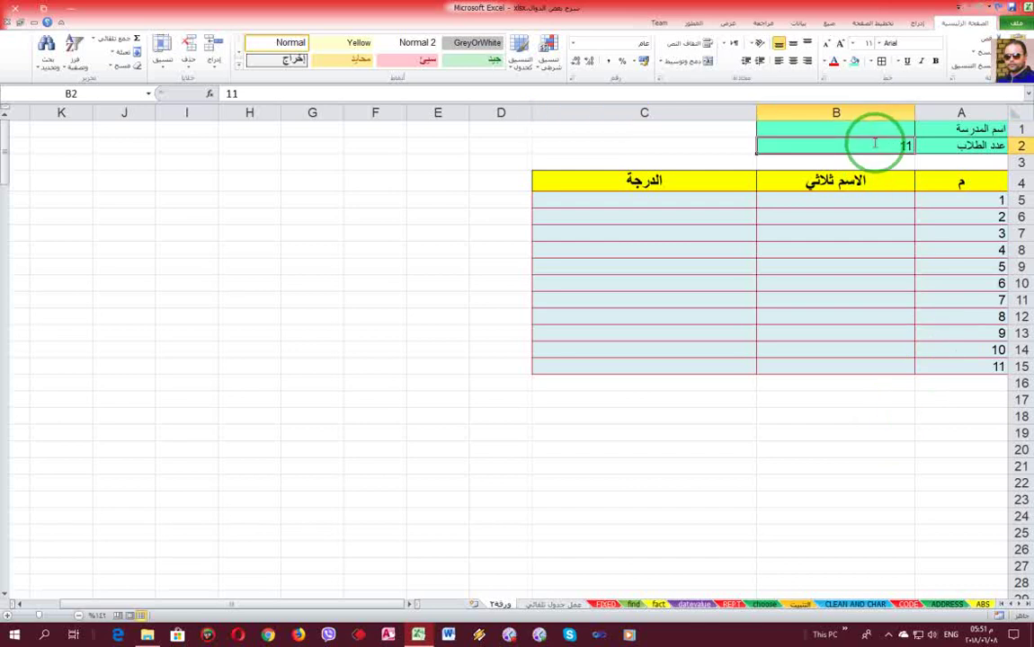
{"action": "type", "text": "15"}
{"action": "key", "text": "Return"}
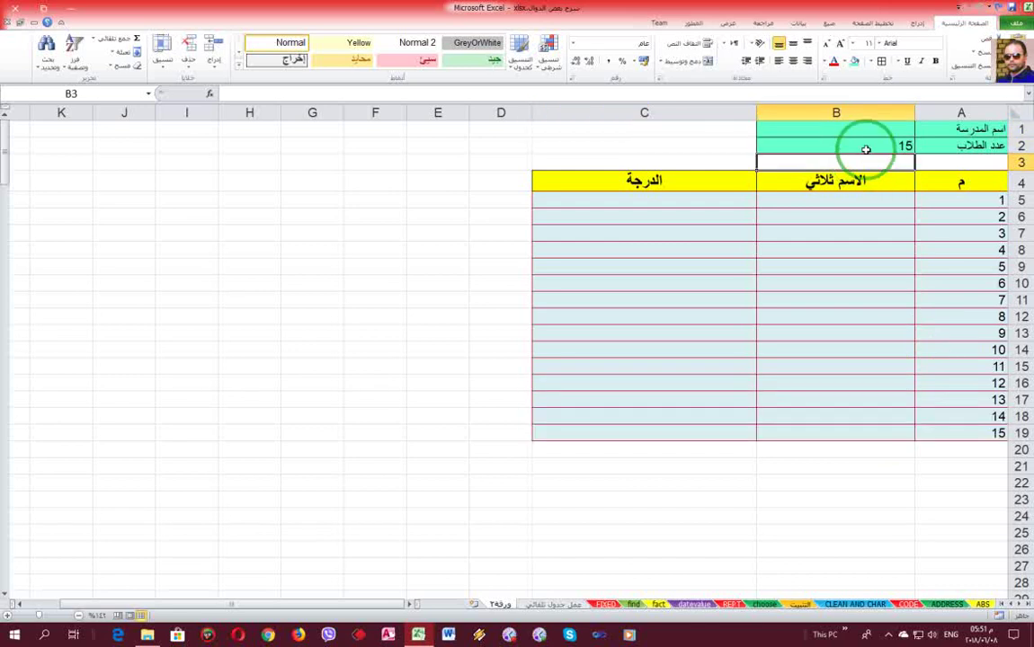
Set B2 to 2, then finally 9, leaving nine formatted rows 5–13
{"action": "left_click", "coordinate": [865, 146]}
{"action": "type", "text": "2"}
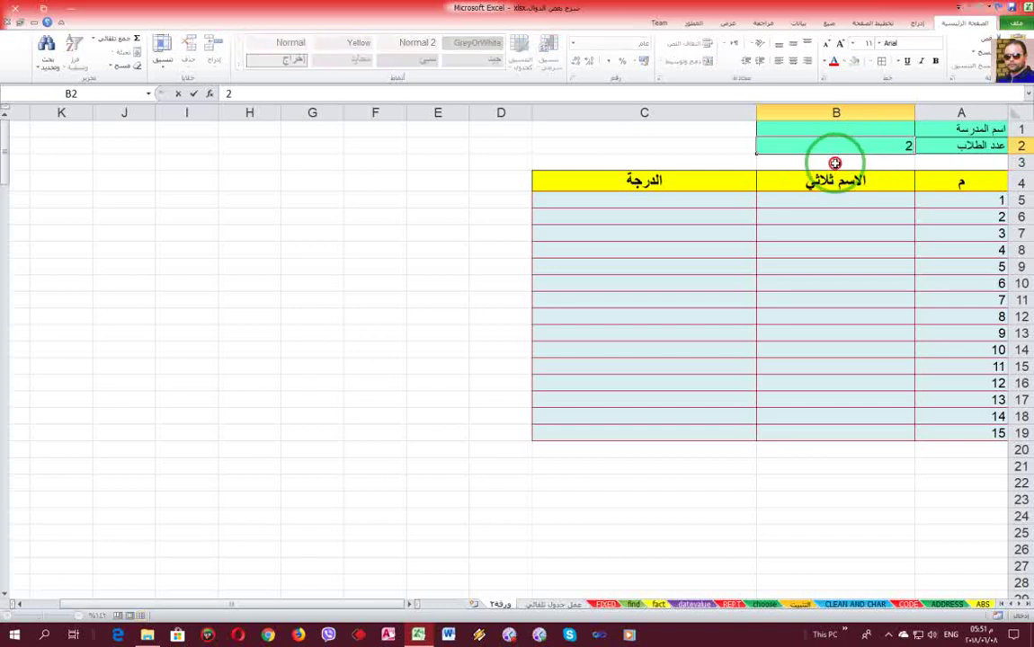
{"action": "key", "text": "Return"}
{"action": "left_click", "coordinate": [880, 144]}
{"action": "type", "text": "9"}
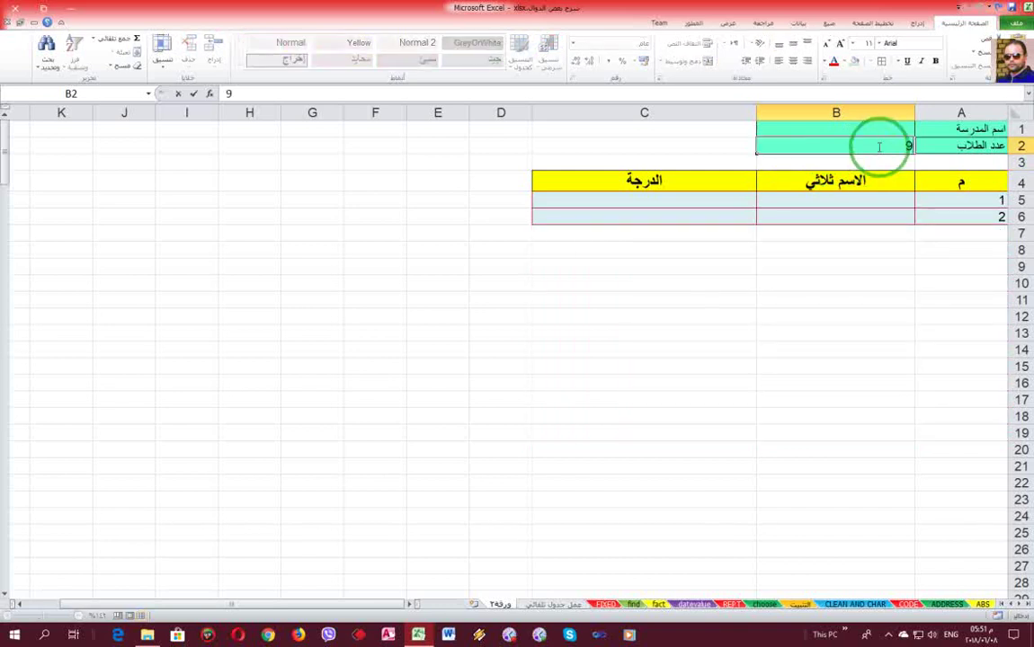
{"action": "key", "text": "Return"}
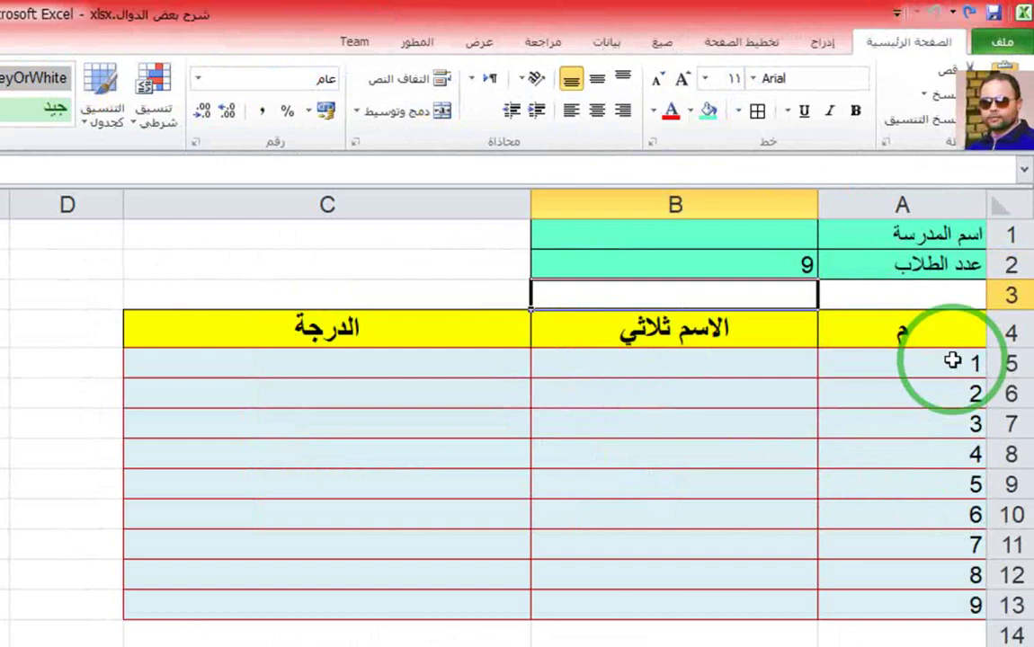
Review A5's formula =IF($B$2>=1;1;"") twice without changing it, then select B2
{"action": "left_click", "coordinate": [972, 296]}
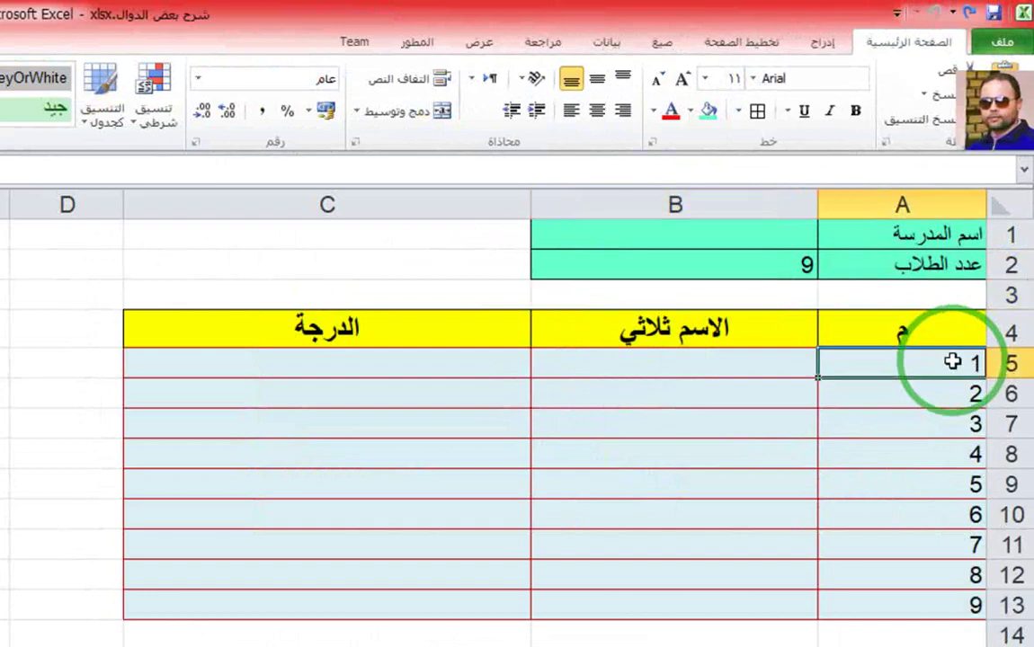
{"action": "double_click", "coordinate": [973, 295]}
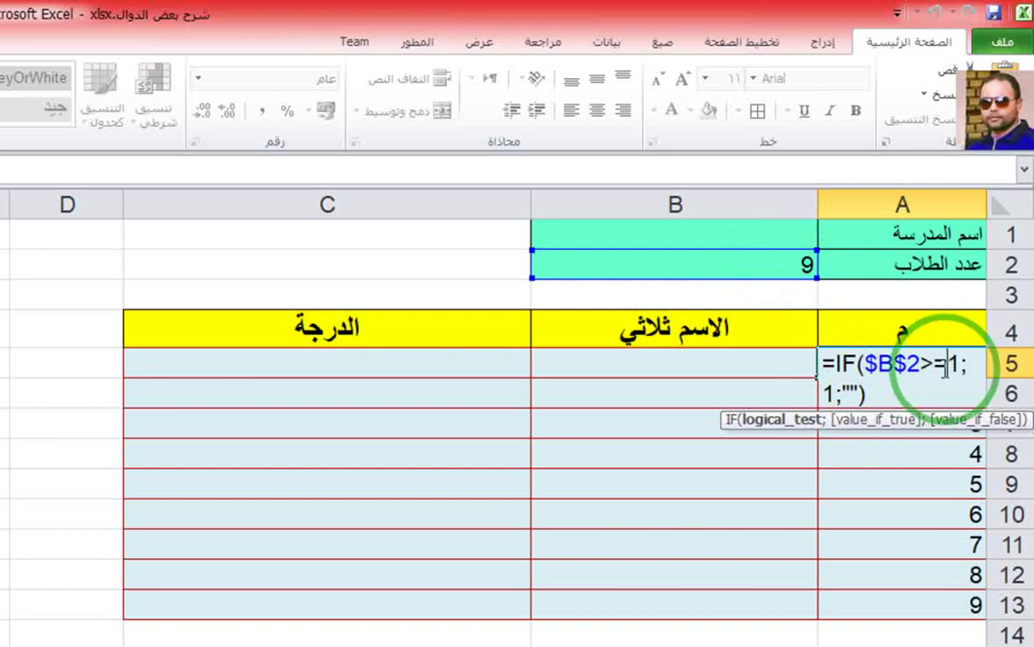
{"action": "key", "text": "ctrl+Return"}
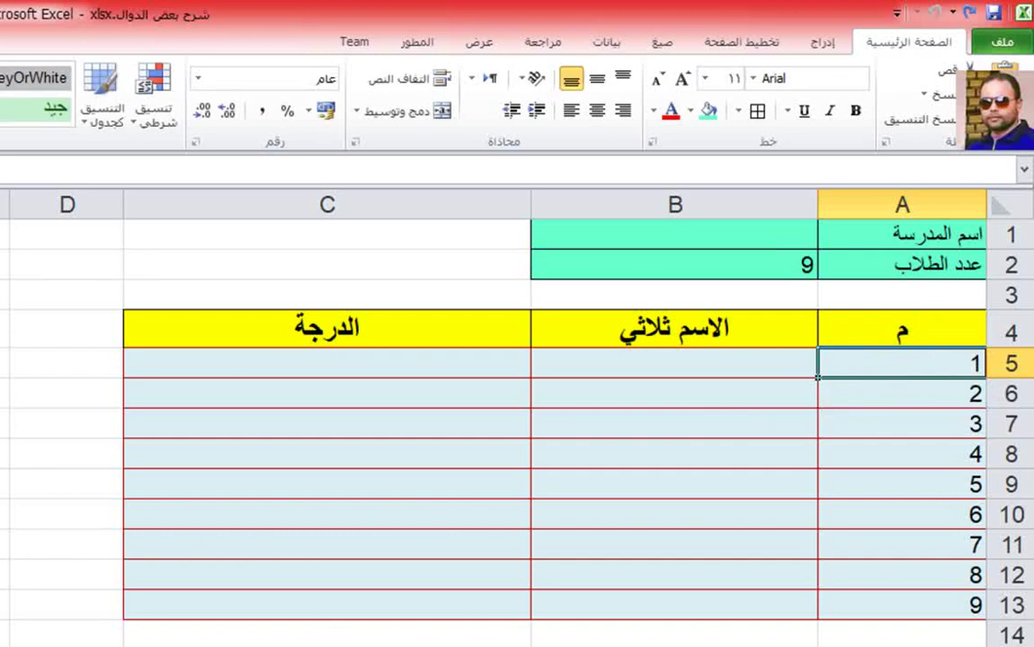
{"action": "scroll", "coordinate": [744, 575], "scroll_direction": "up", "scroll_amount": 5, "text": "ctrl"}
{"action": "scroll", "coordinate": [743, 575], "scroll_direction": "down", "scroll_amount": 3, "text": "ctrl"}
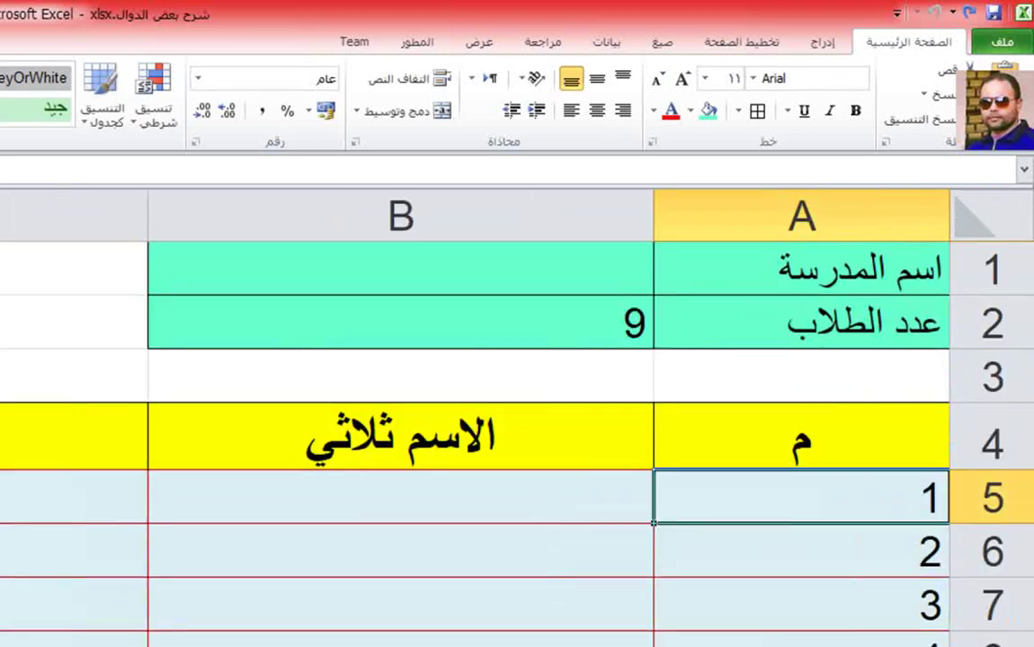
{"action": "double_click", "coordinate": [791, 485]}
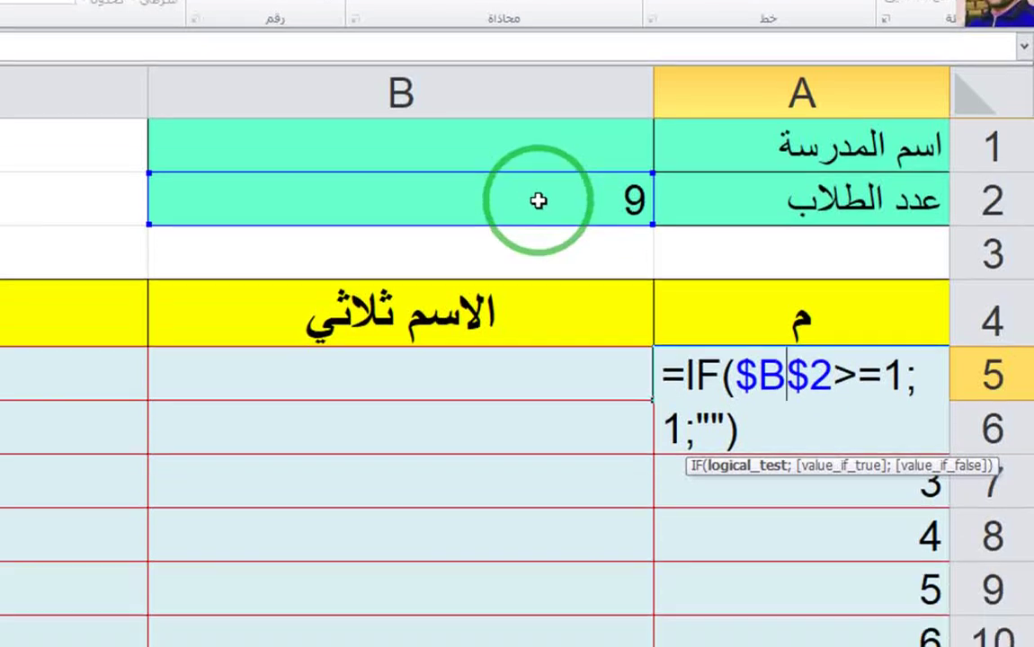
{"action": "key", "text": "ctrl+Return"}
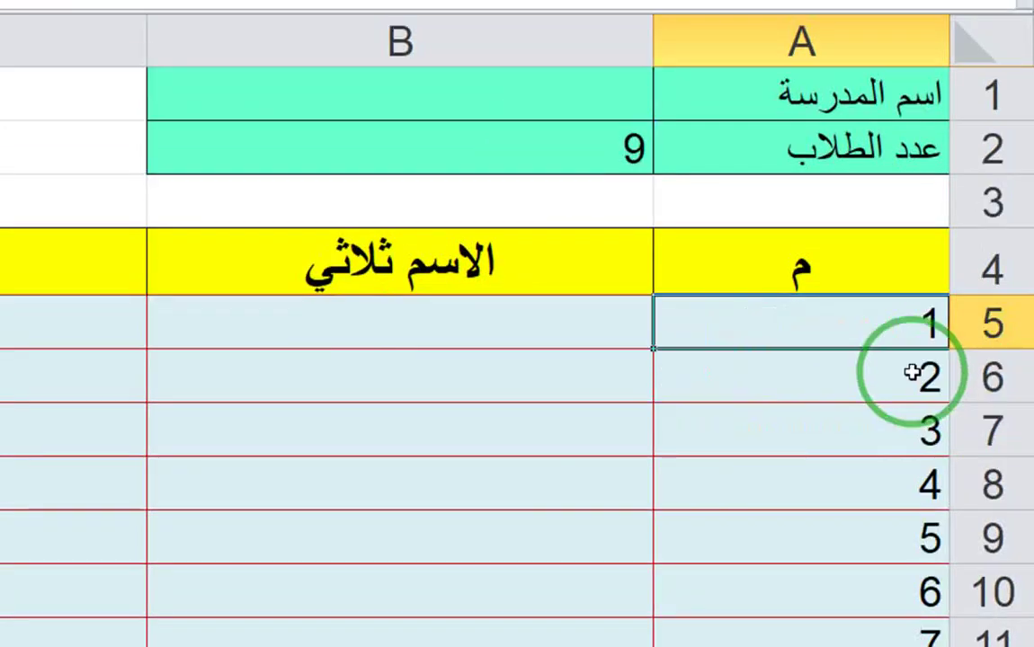
{"action": "left_click", "coordinate": [559, 155]}
Clear B2 to confirm A5 becomes empty, then set the student count to 5
{"action": "key", "text": "Delete"}
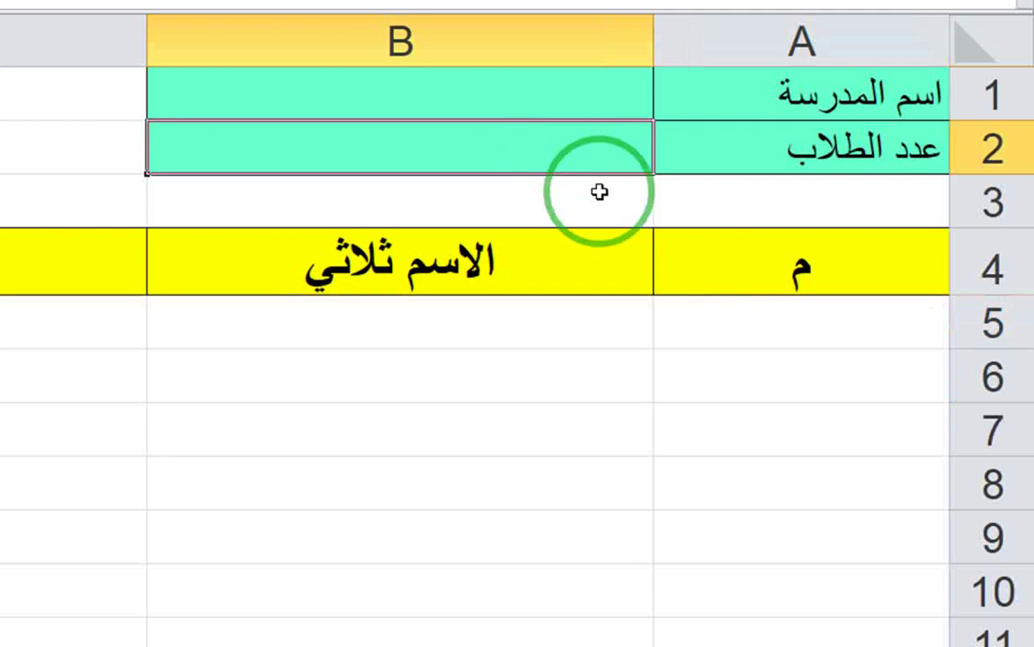
{"action": "left_click", "coordinate": [598, 193]}
{"action": "left_click", "coordinate": [841, 329]}
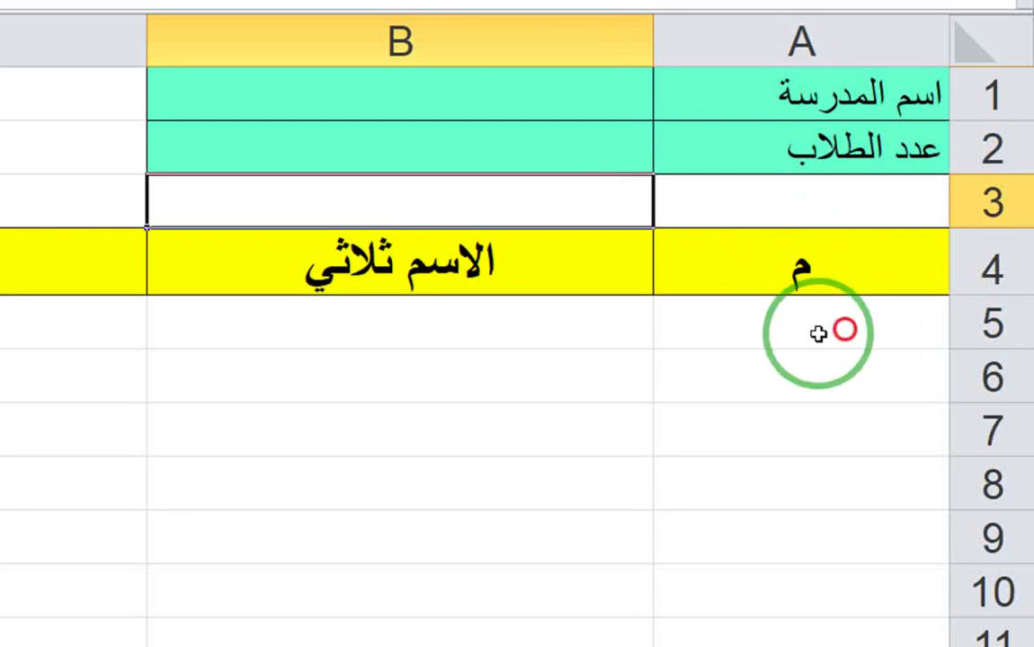
{"action": "left_click", "coordinate": [558, 155]}
{"action": "type", "text": "5"}
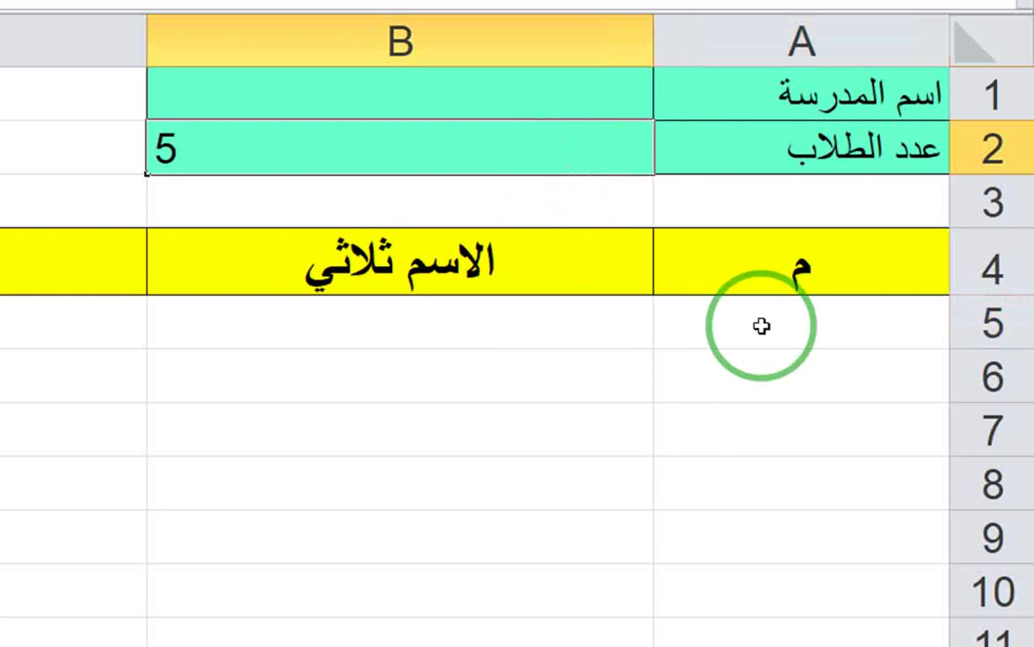
{"action": "left_click", "coordinate": [834, 326]}
Review A6's formula =IF(A5>=$B$2;"";A5+1), leaving it unchanged
{"action": "left_click", "coordinate": [821, 374]}
{"action": "double_click", "coordinate": [822, 368]}
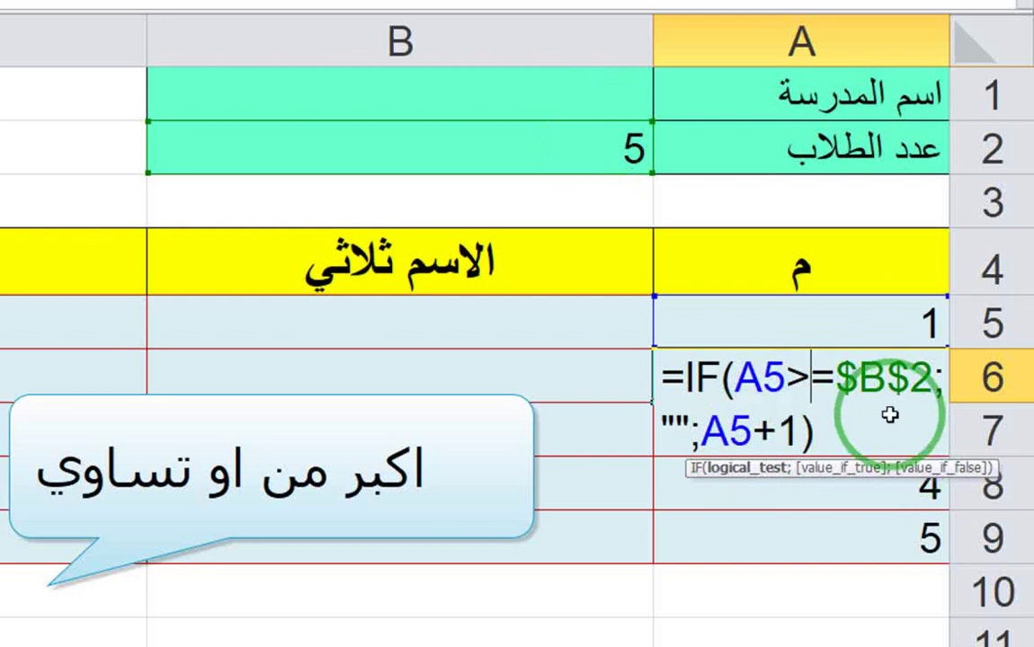
{"action": "key", "text": "Return"}
{"action": "left_click", "coordinate": [854, 369]}
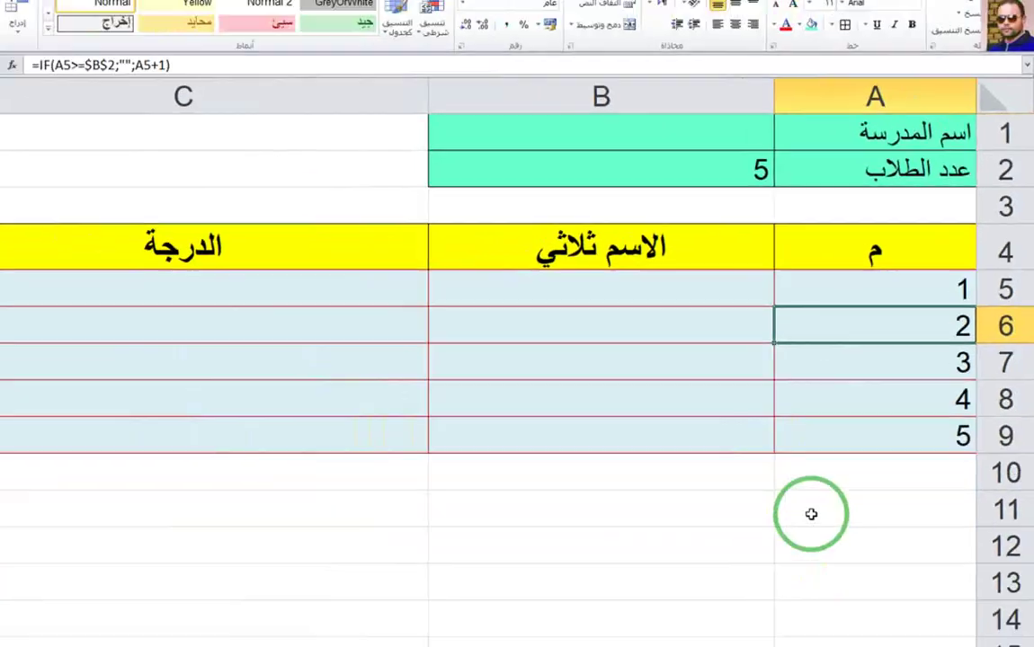
{"action": "double_click", "coordinate": [779, 539]}
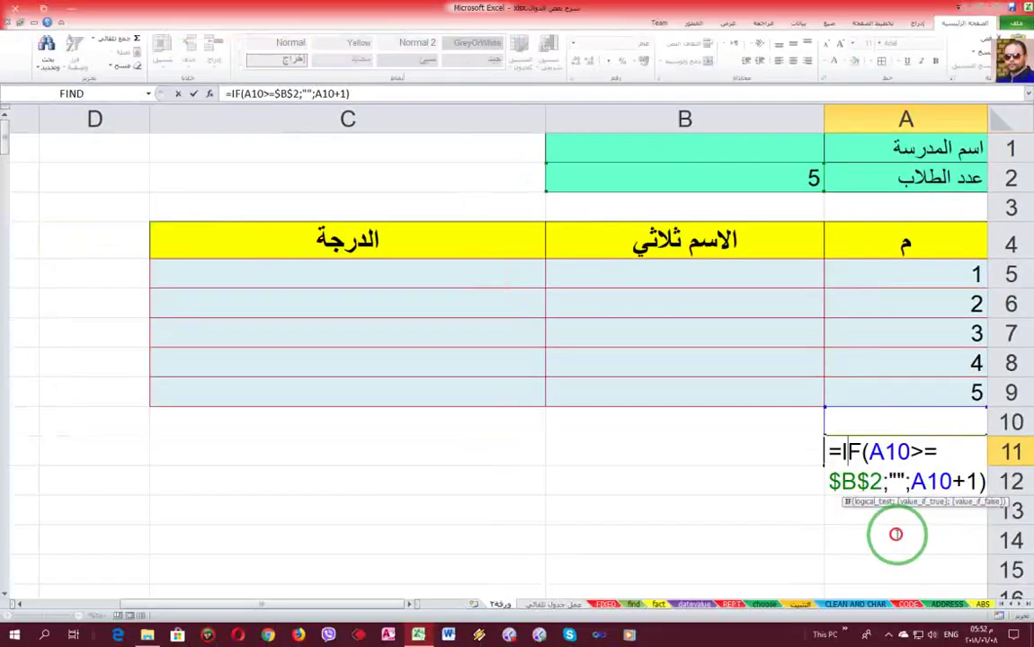
{"action": "double_click", "coordinate": [897, 534]}
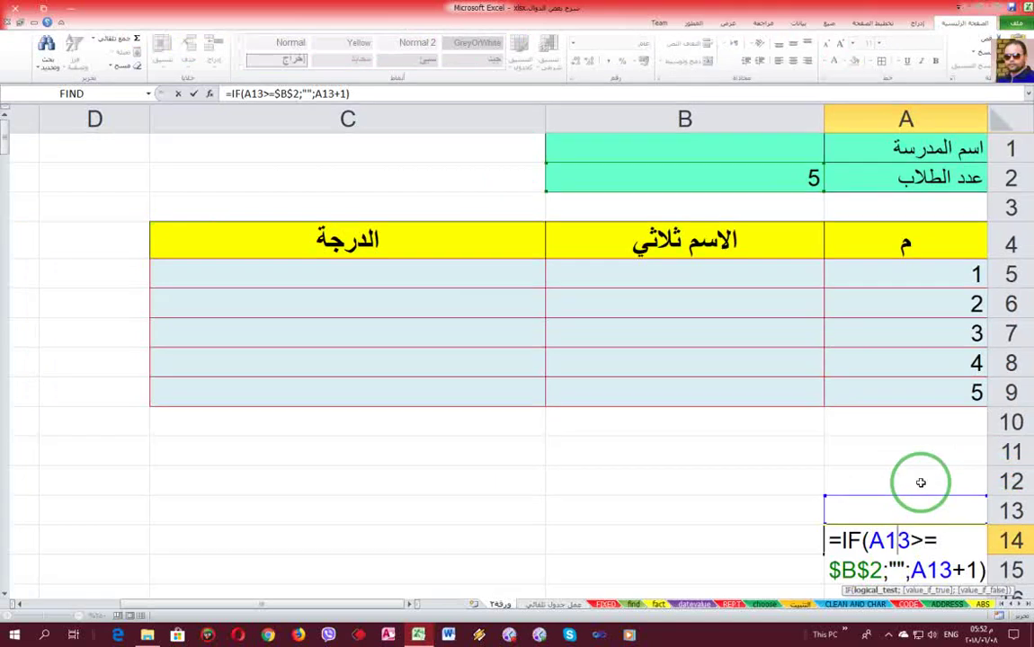
{"action": "key", "text": "Escape"}
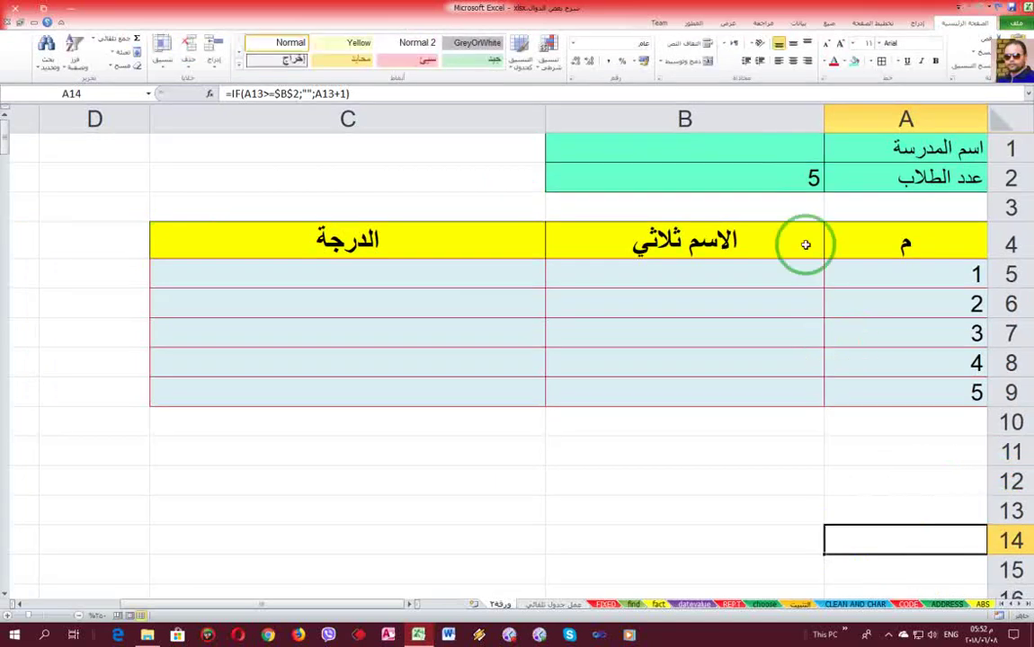
{"action": "left_click", "coordinate": [103, 277]}
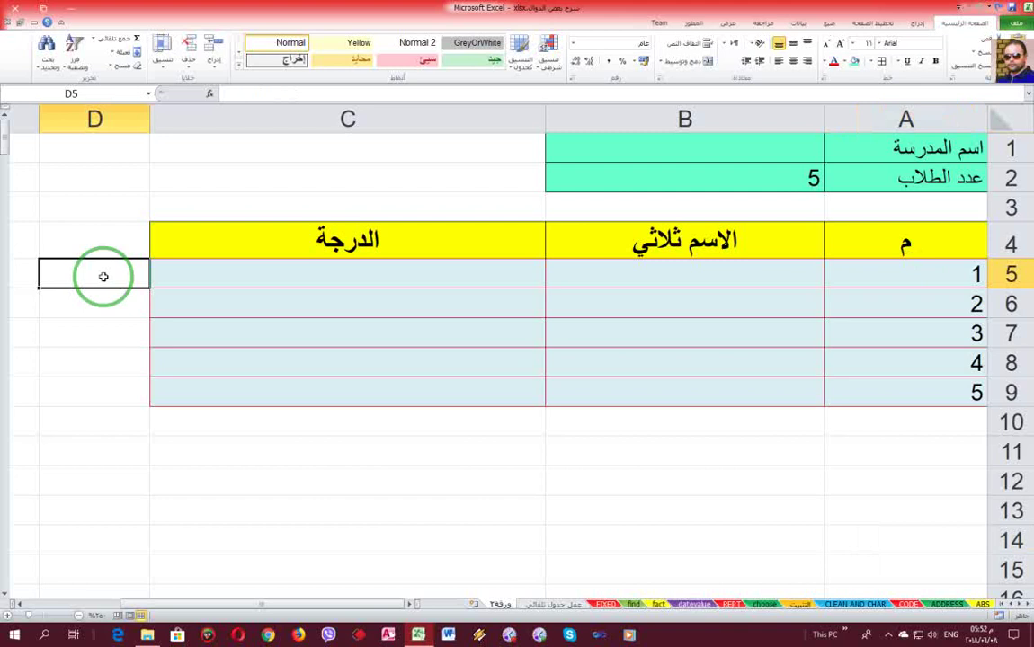
{"action": "double_click", "coordinate": [103, 277]}
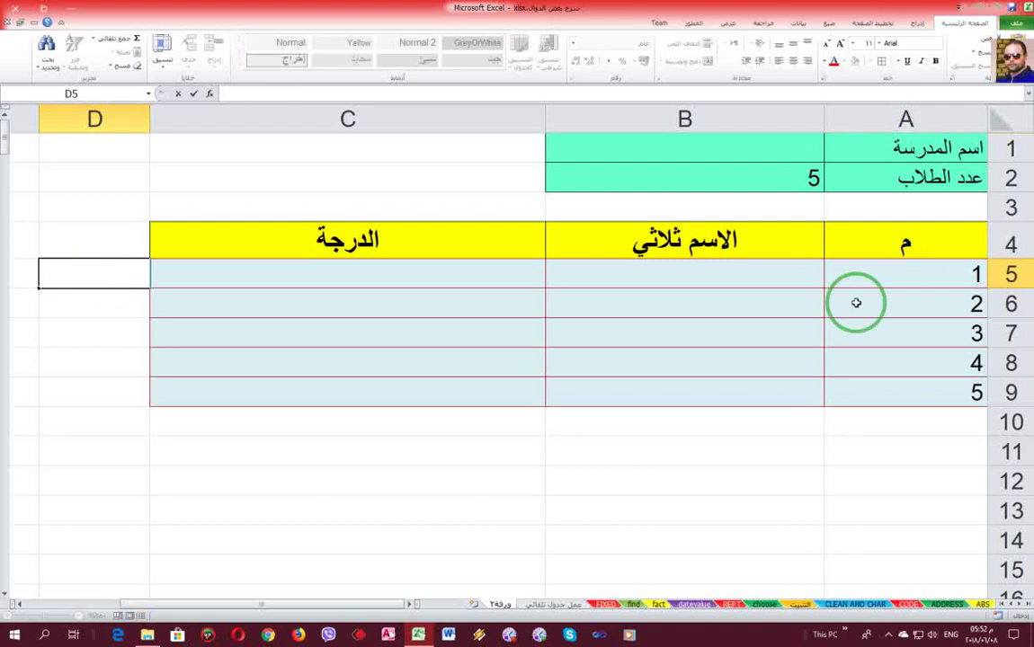
{"action": "left_click", "coordinate": [935, 274]}
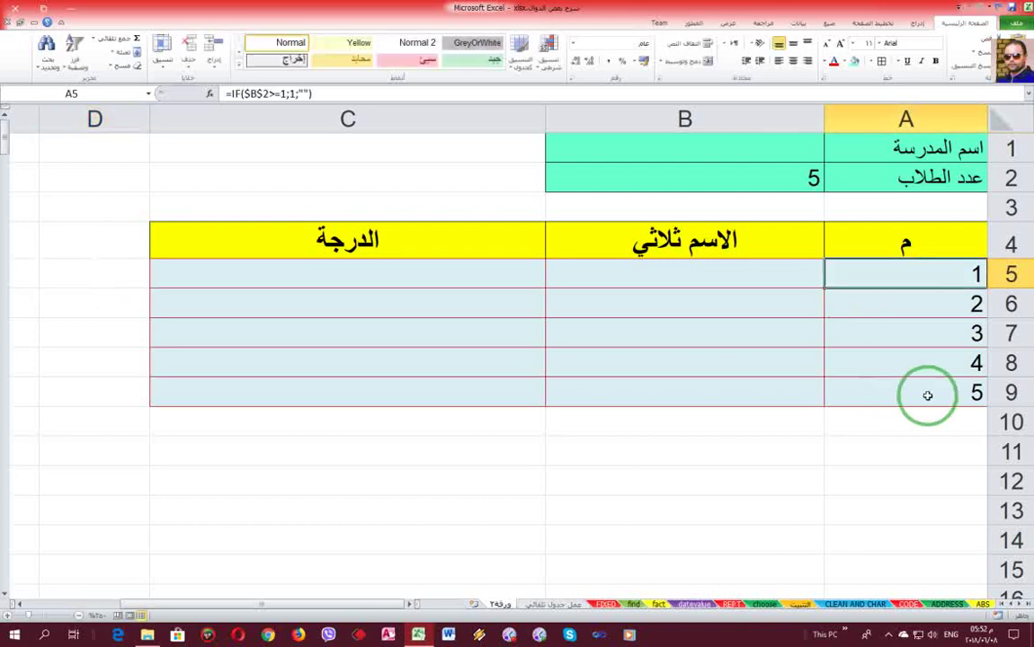
{"action": "left_click", "coordinate": [945, 303]}
{"action": "left_click", "coordinate": [942, 333]}
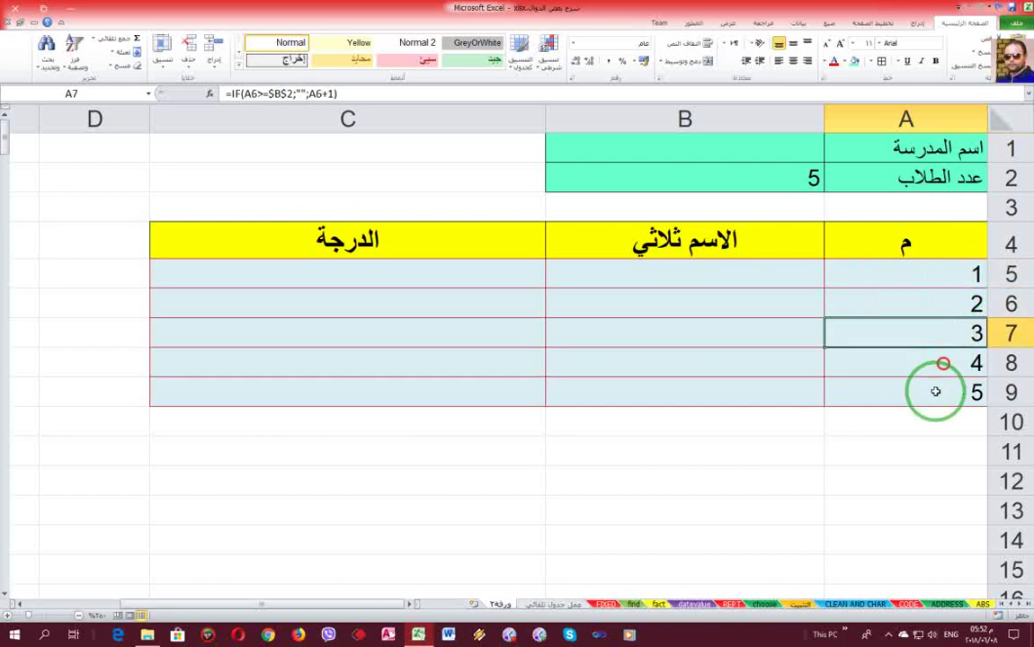
{"action": "left_click", "coordinate": [942, 363]}
{"action": "left_click", "coordinate": [930, 388]}
{"action": "left_click", "coordinate": [923, 420]}
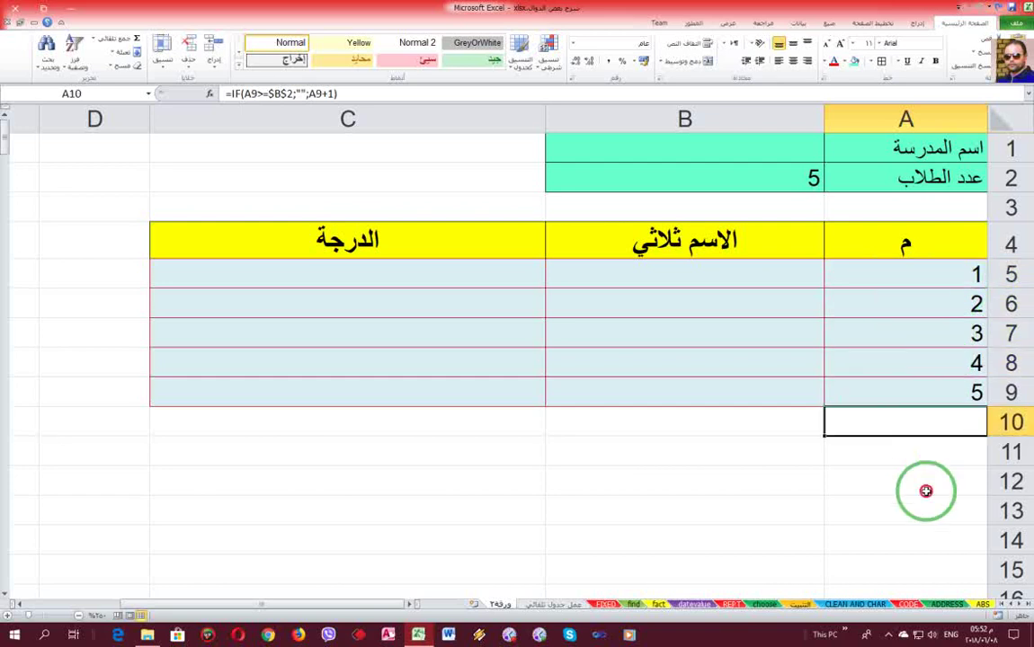
{"action": "key", "text": "Return"}
{"action": "key", "text": "Return"}
{"action": "double_click", "coordinate": [931, 451]}
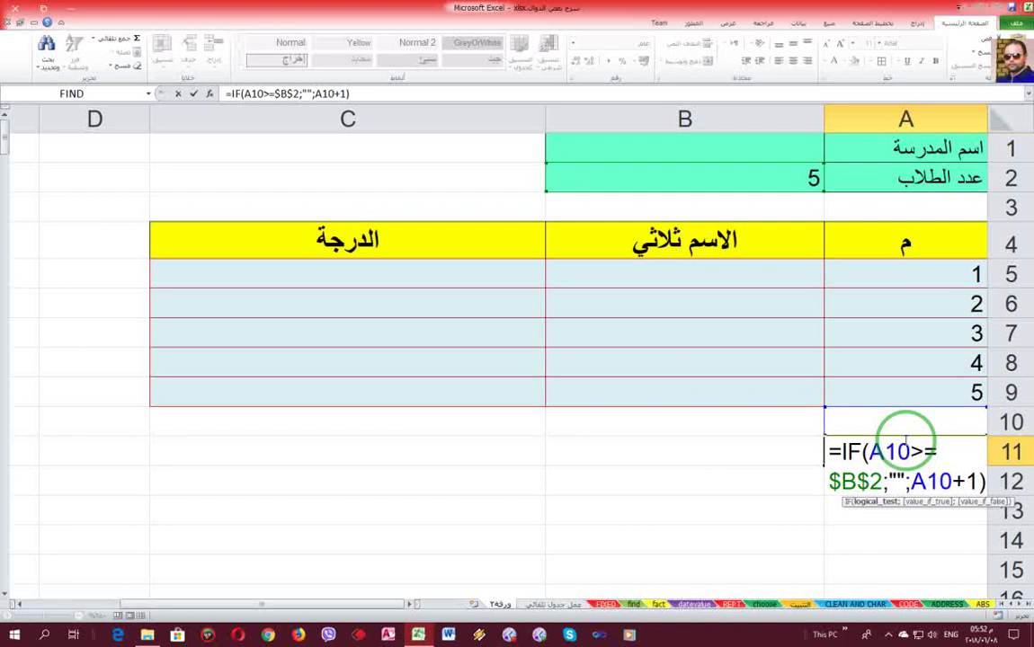
{"action": "key", "text": "Escape"}
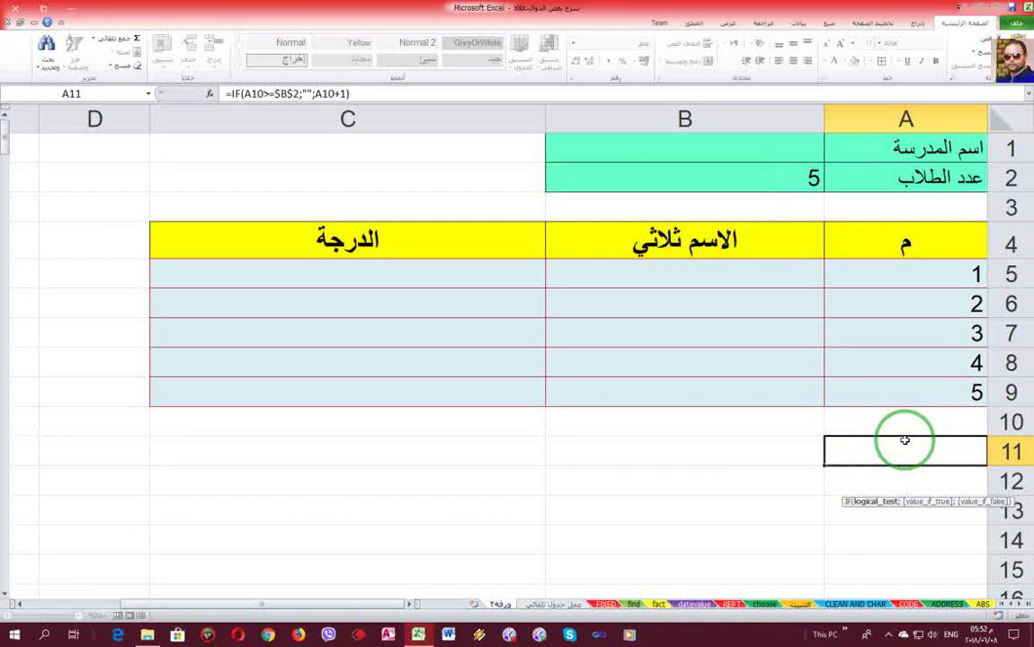
{"action": "left_click", "coordinate": [936, 459]}
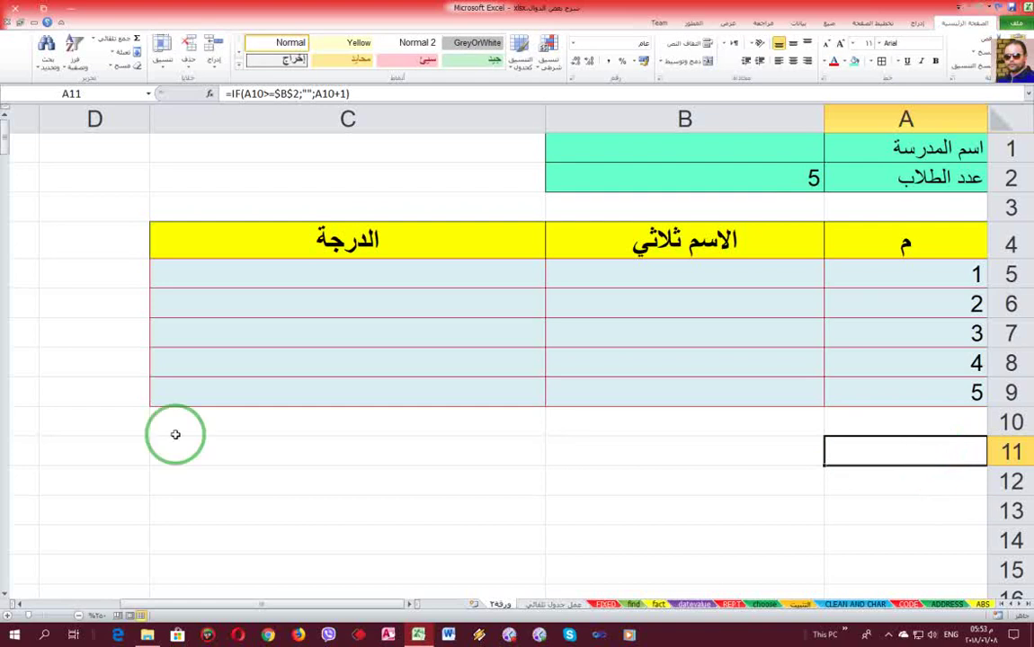
{"action": "left_click", "coordinate": [112, 445]}
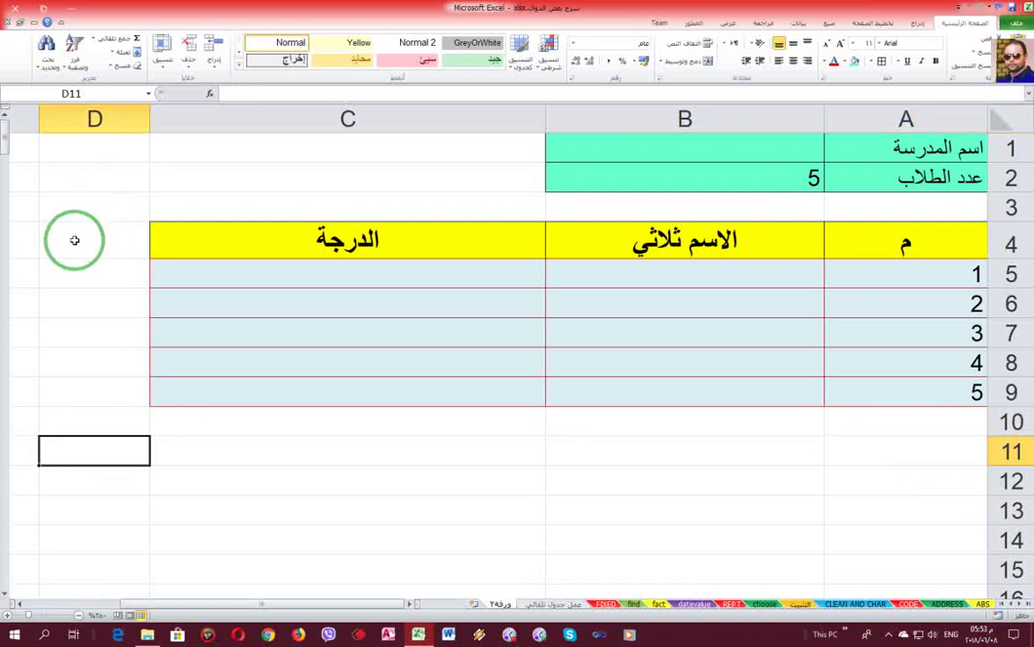
{"action": "left_click", "coordinate": [86, 274]}
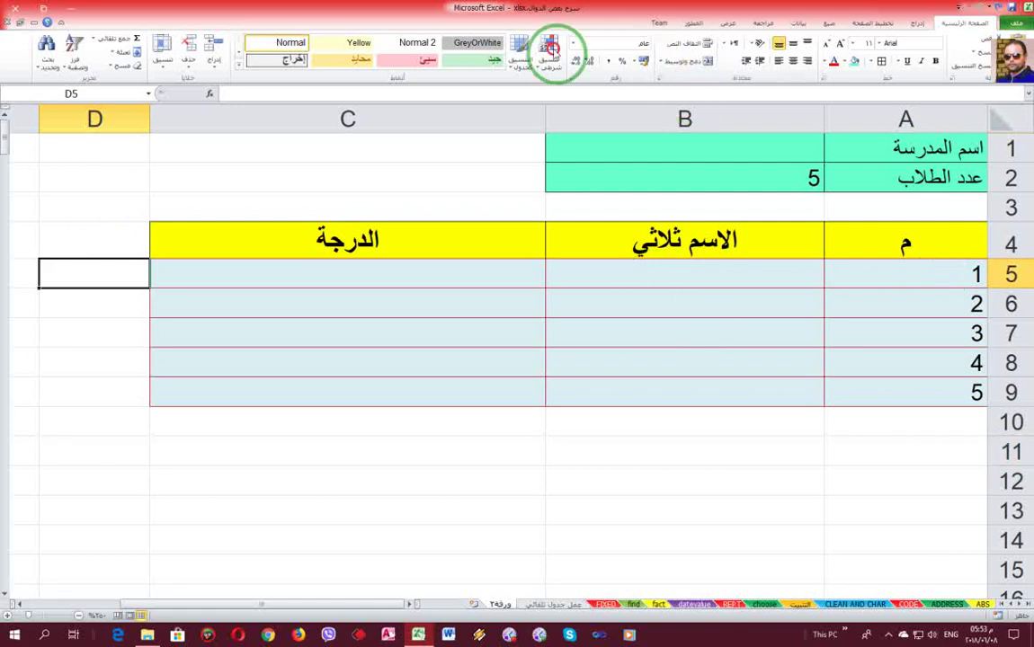
In Manage Rules, show This Worksheet's rules and edit the =ISNUMBER($A5) rule
{"action": "left_click", "coordinate": [558, 58]}
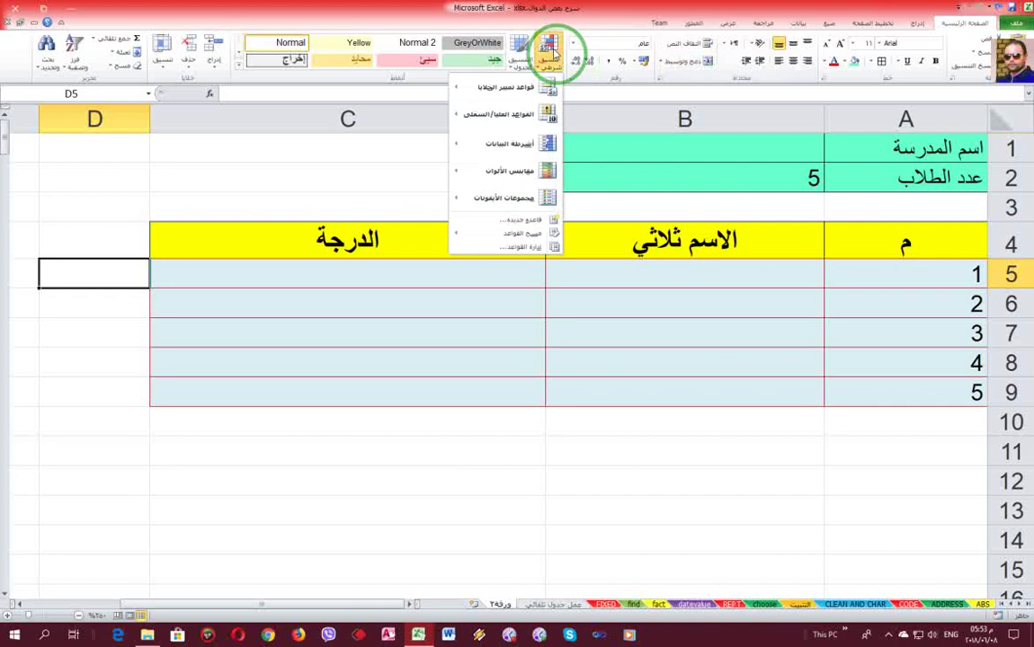
{"action": "left_click", "coordinate": [530, 247]}
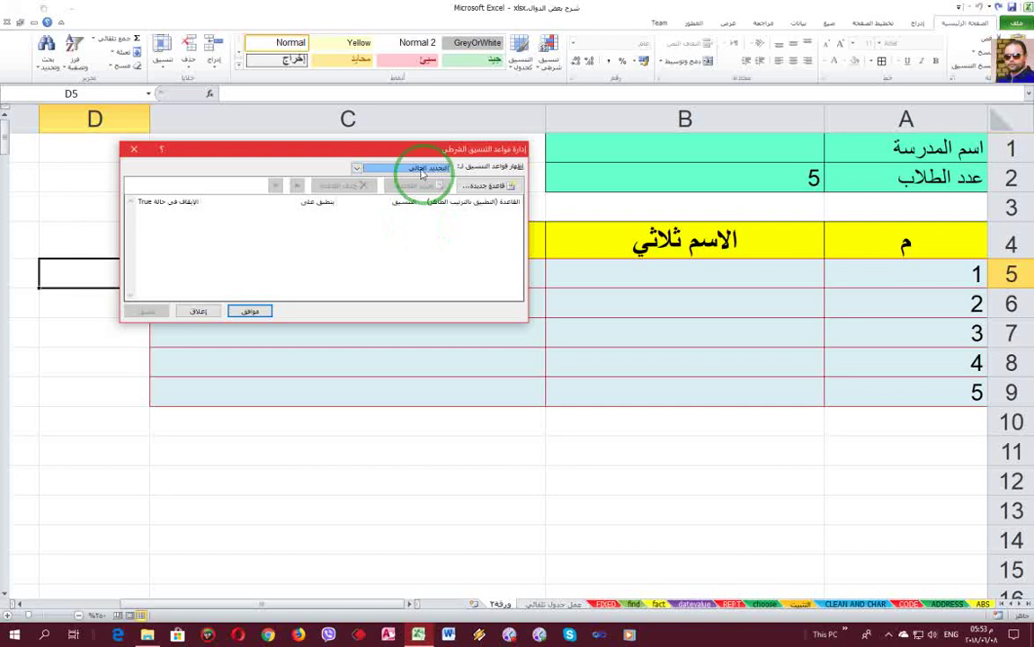
{"action": "left_click", "coordinate": [357, 168]}
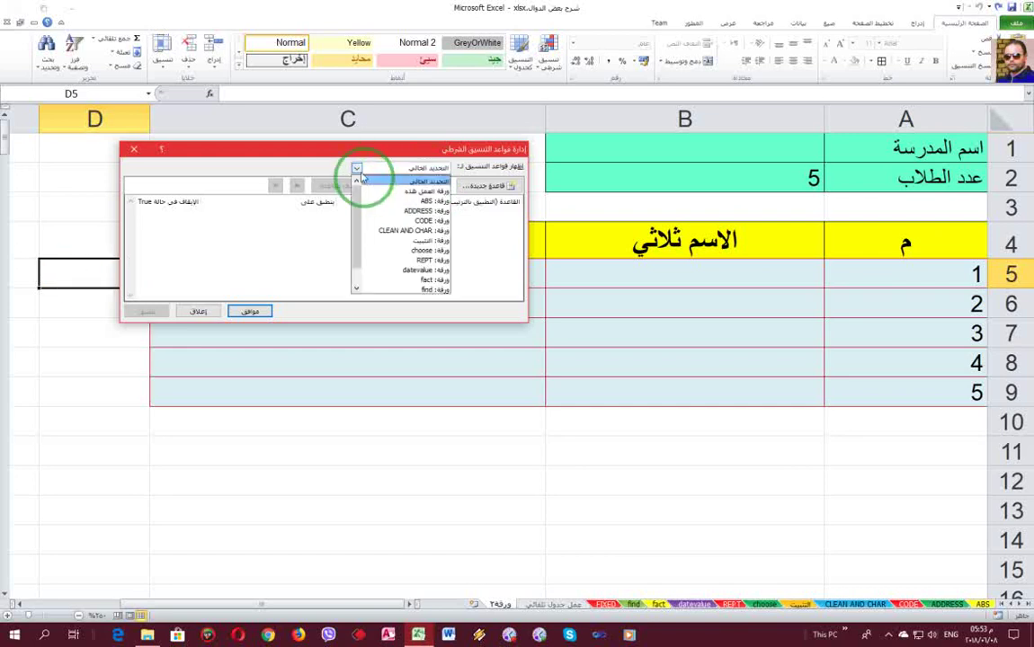
{"action": "left_click", "coordinate": [394, 194]}
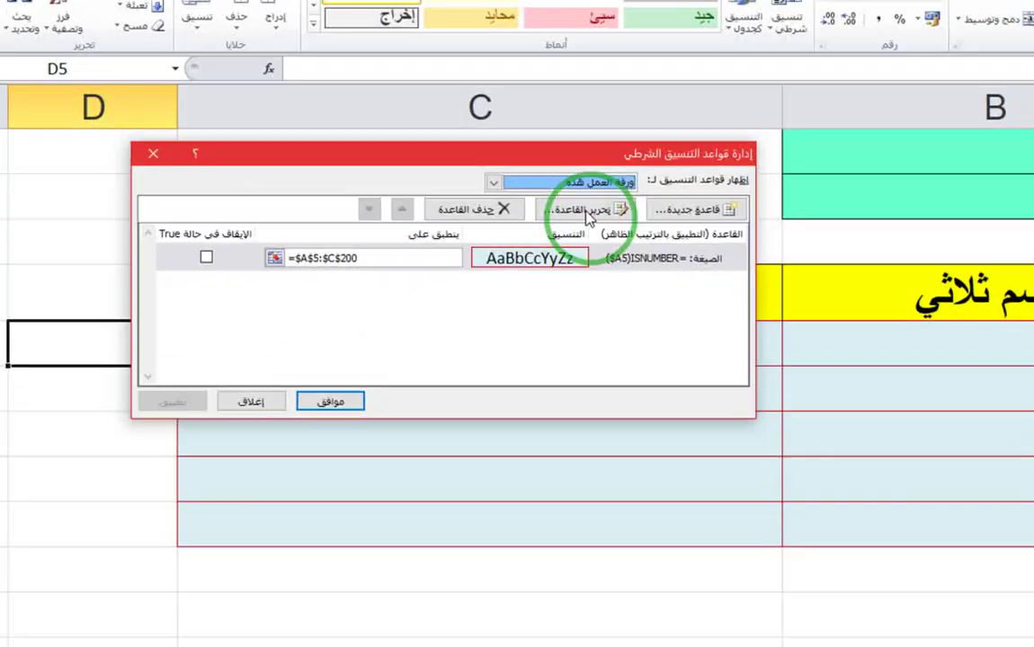
{"action": "left_click", "coordinate": [506, 198]}
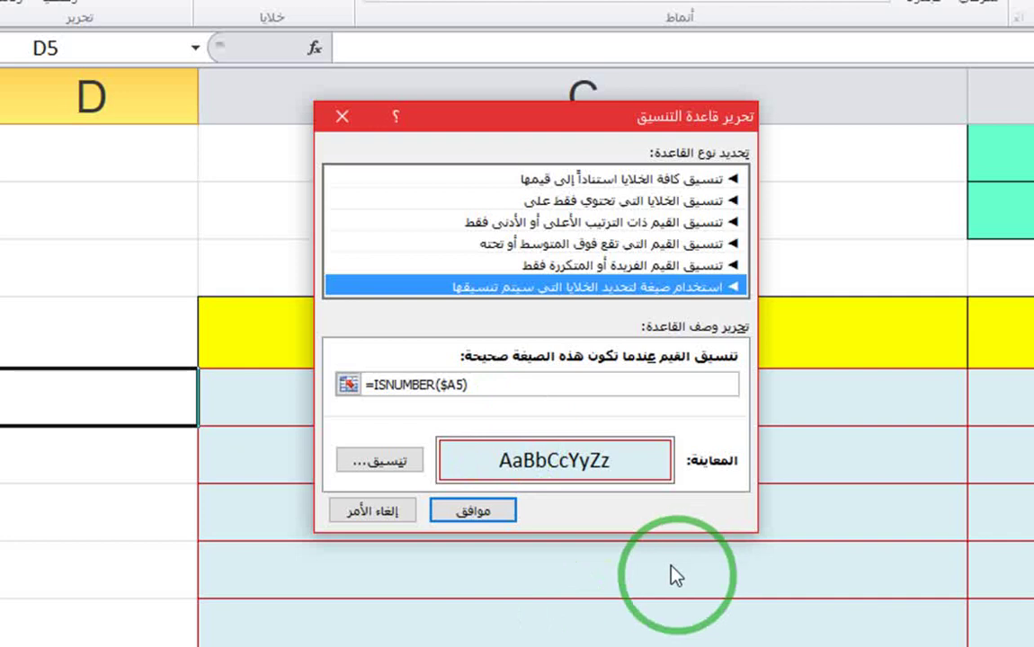
{"action": "left_click", "coordinate": [395, 457]}
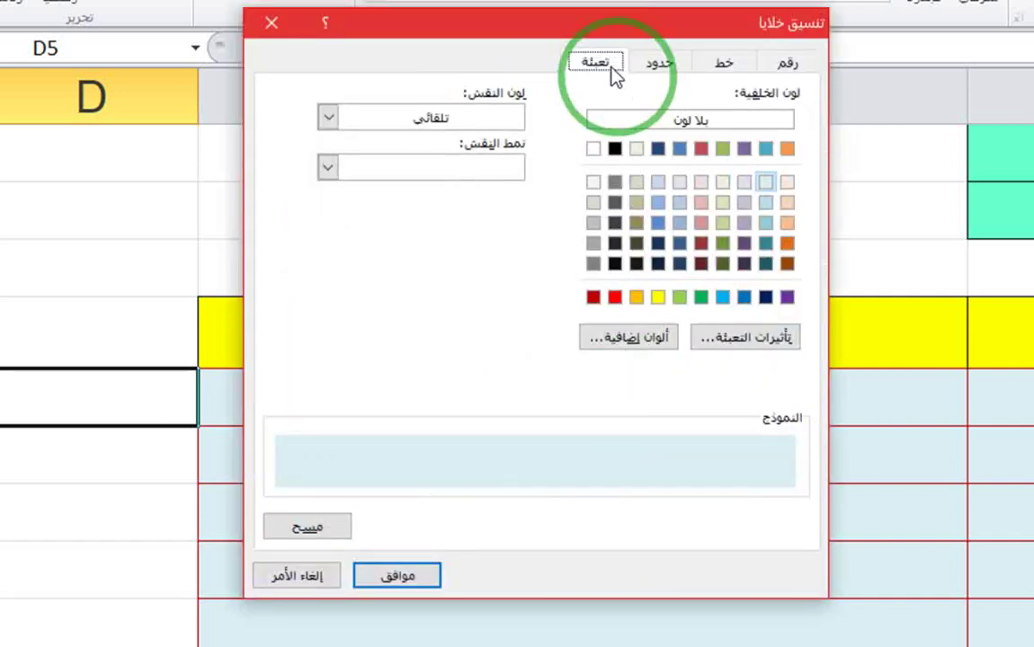
{"action": "left_click", "coordinate": [680, 80]}
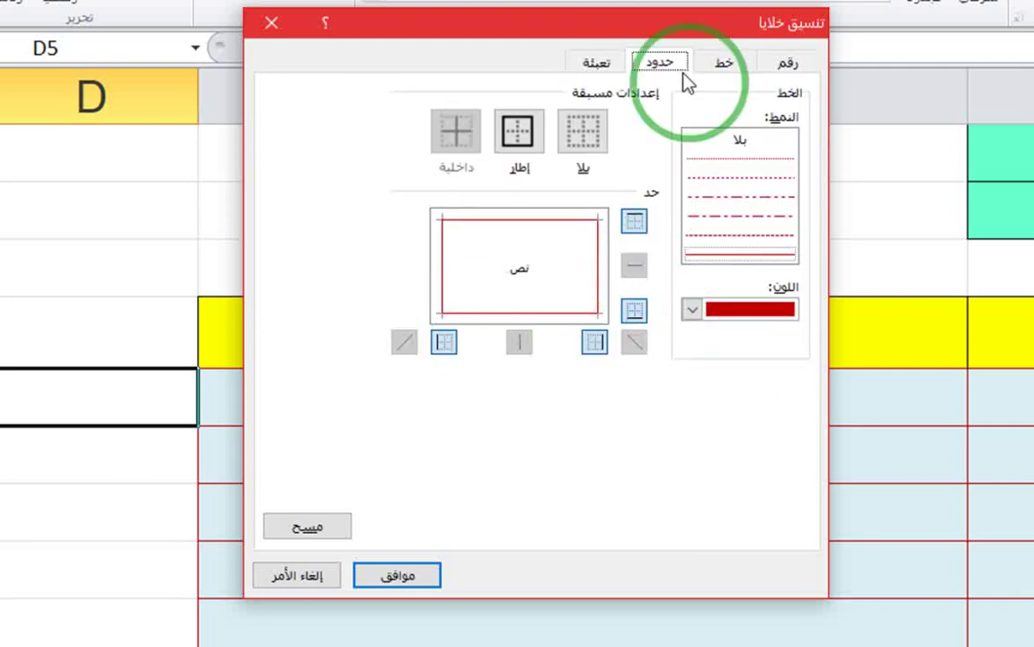
{"action": "left_click", "coordinate": [725, 65]}
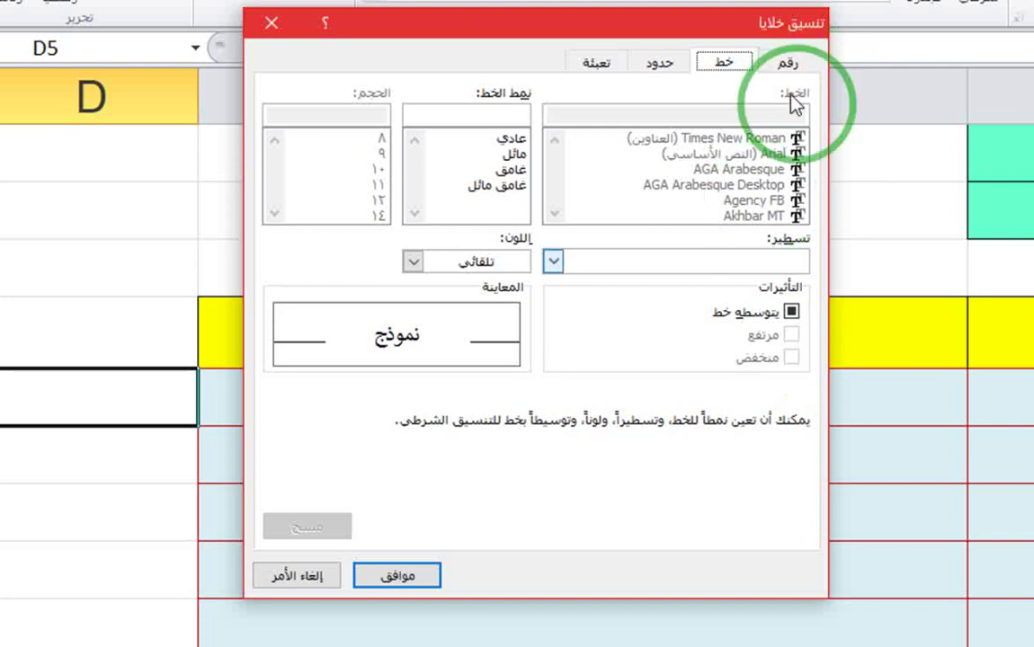
{"action": "left_click", "coordinate": [789, 65]}
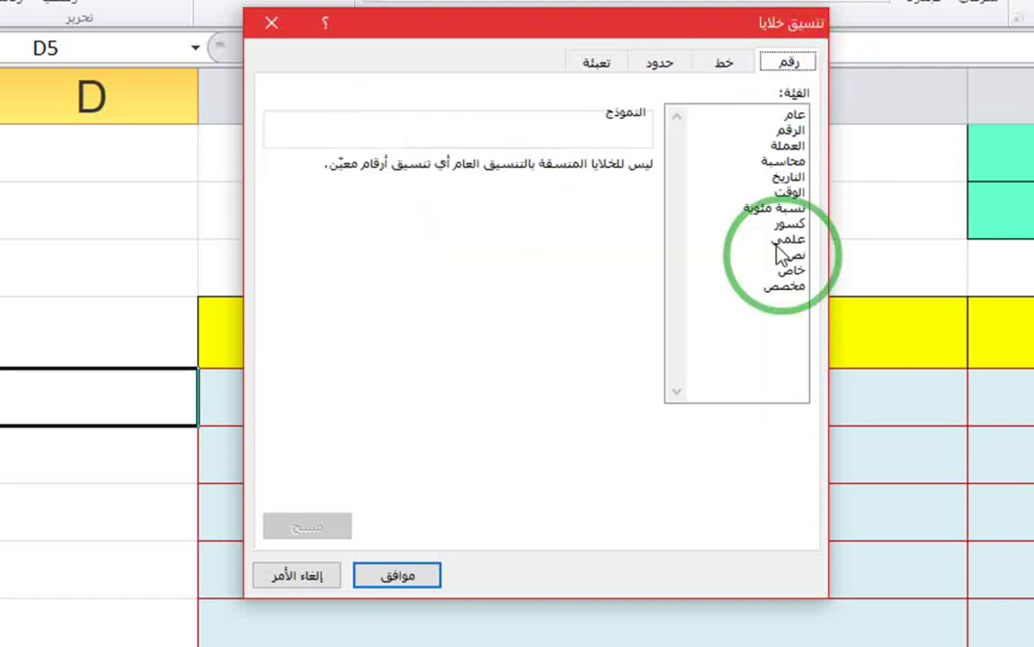
{"action": "left_click", "coordinate": [311, 580]}
{"action": "left_click", "coordinate": [386, 518]}
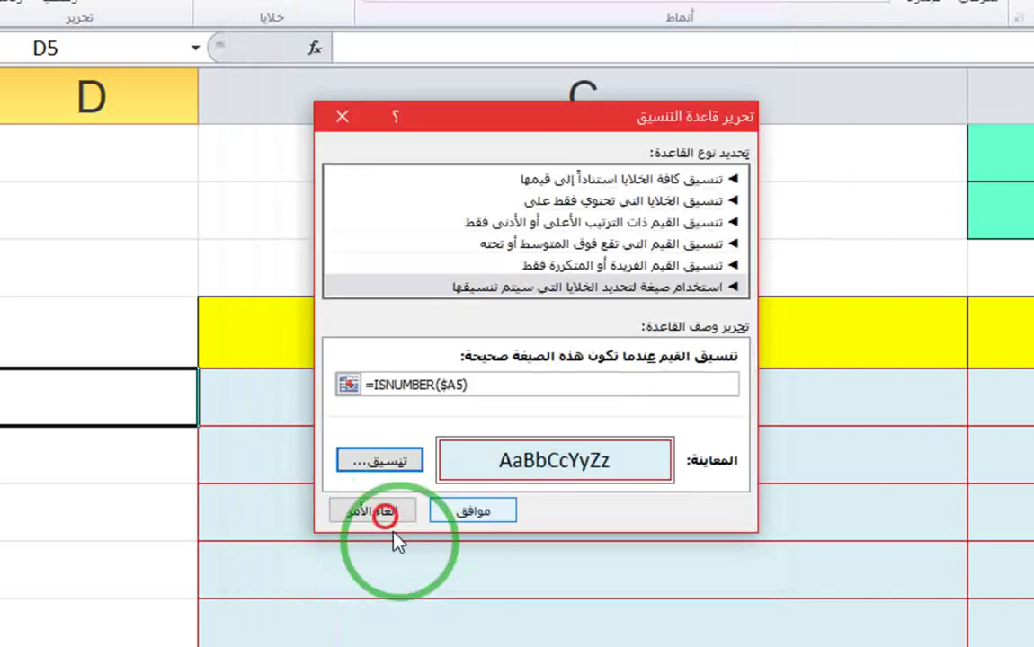
{"action": "left_click", "coordinate": [359, 432]}
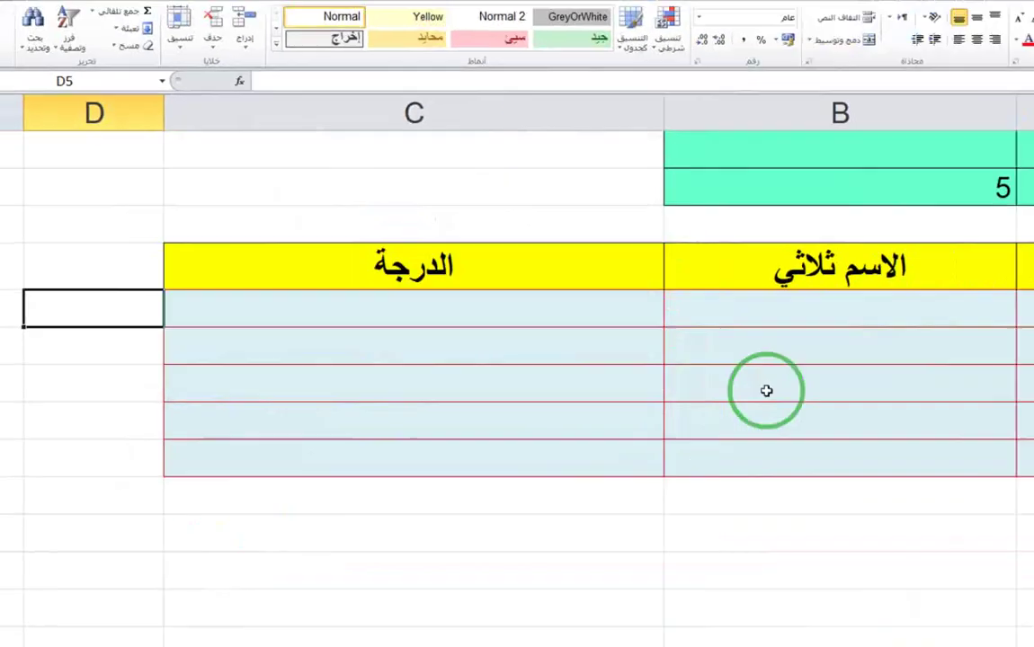
{"action": "left_click", "coordinate": [711, 370]}
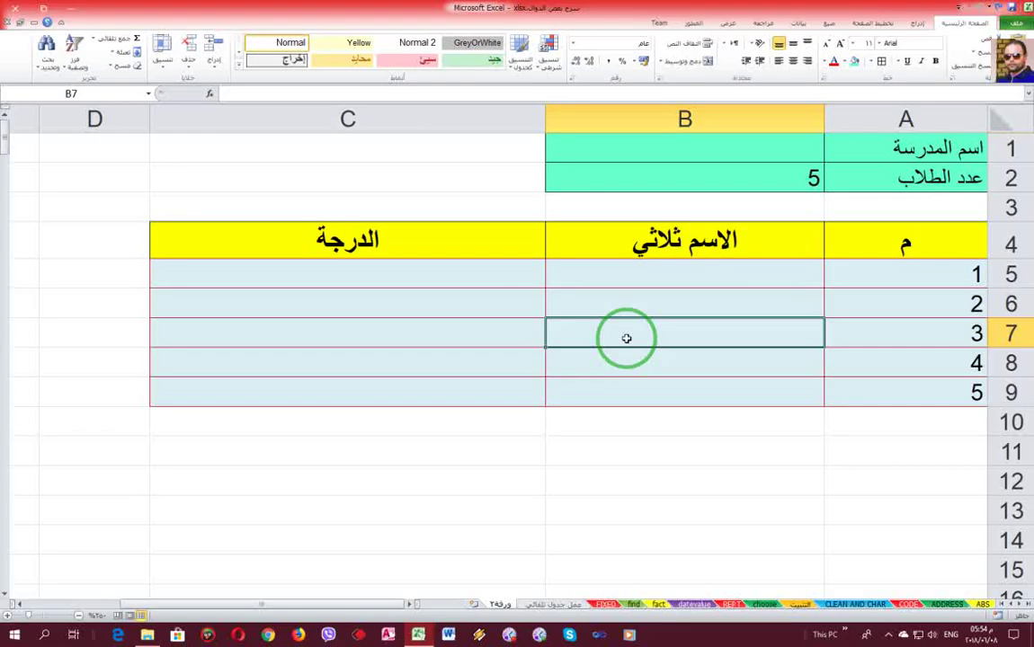